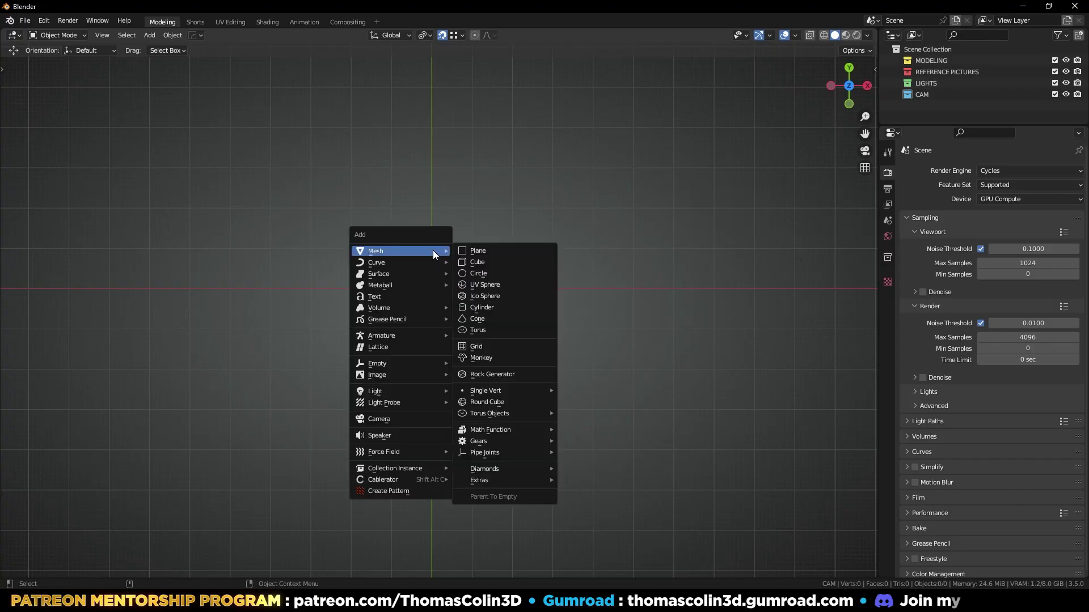
# - Add a plane mesh at the scene centre and subdivide it once in Edit Mode
pyautogui.press('Tab')
pyautogui.press('KP_Decimal')
pyautogui.rightClick(477, 224)
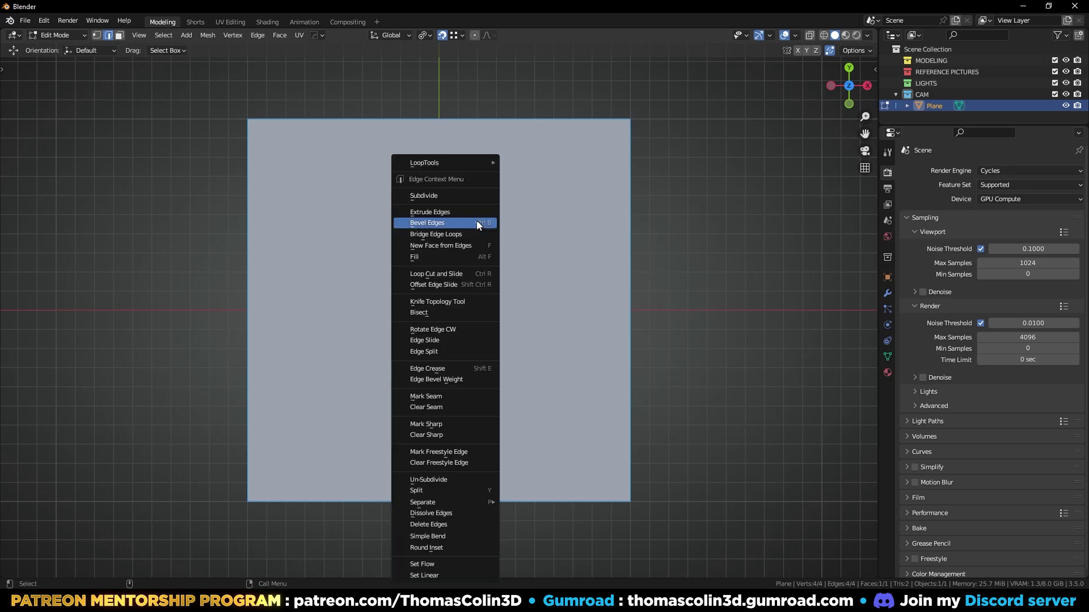
pyautogui.click(433, 196)
# - Move the plane's upper-right corner vertex down along Y to taper the right half
pyautogui.scroll(-2, 557, 227)
pyautogui.press('1')
pyautogui.press('b')
pyautogui.moveTo(533, 145); pyautogui.dragTo(646, 225)
pyautogui.moveTo(571, 134); pyautogui.dragTo(580, 201)
# - Lower the plane's upper-left edge along Y and symmetrize the mesh across Y from the upper to the lower half
pyautogui.press('2')
pyautogui.click(371, 177)
pyautogui.moveTo(370, 137); pyautogui.dragTo(372, 165)
pyautogui.press('a')
pyautogui.hotkey('alt', 'x')
# - Add a lengthwise loop cut across the upper half, level its left segment with the right end, and symmetrize it across Y
pyautogui.hotkey('ctrl', 'r')
pyautogui.click(439, 276)
pyautogui.rightClick(439, 276)
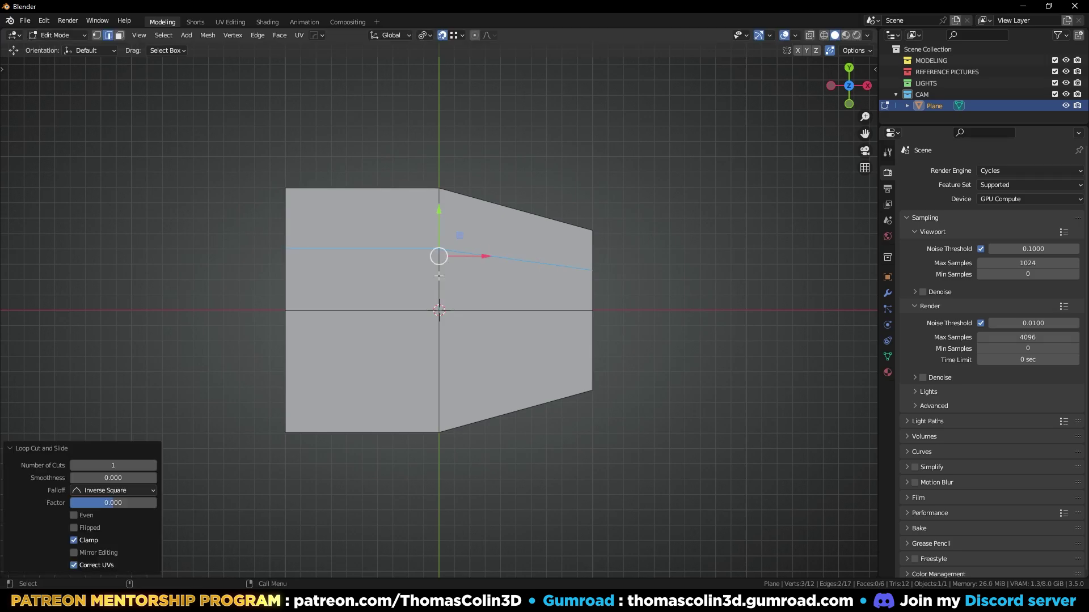
pyautogui.click(354, 250)
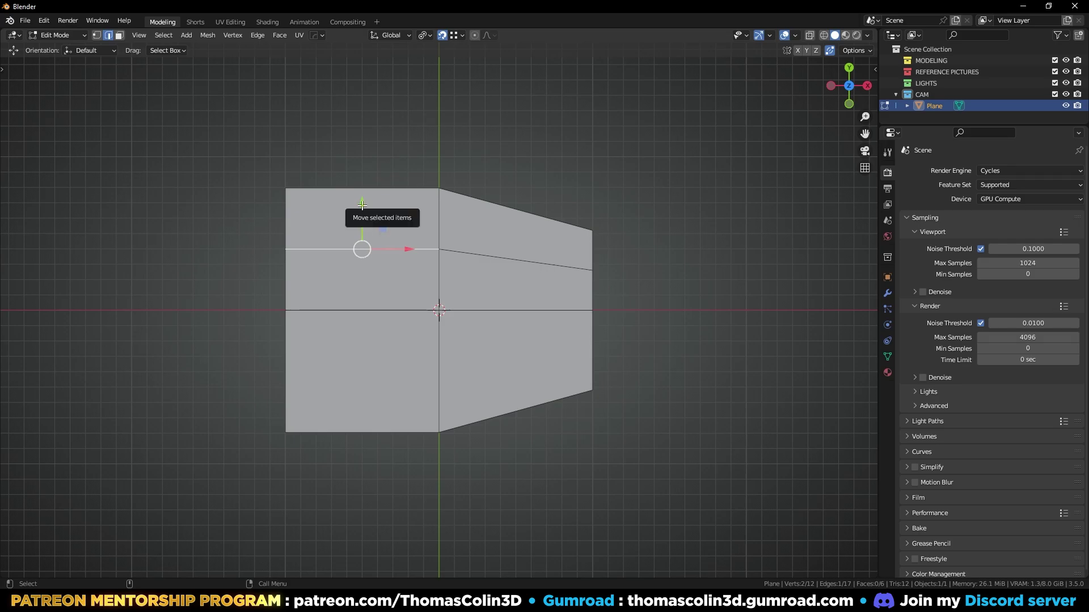
pyautogui.moveTo(362, 205); pyautogui.dragTo(594, 271)
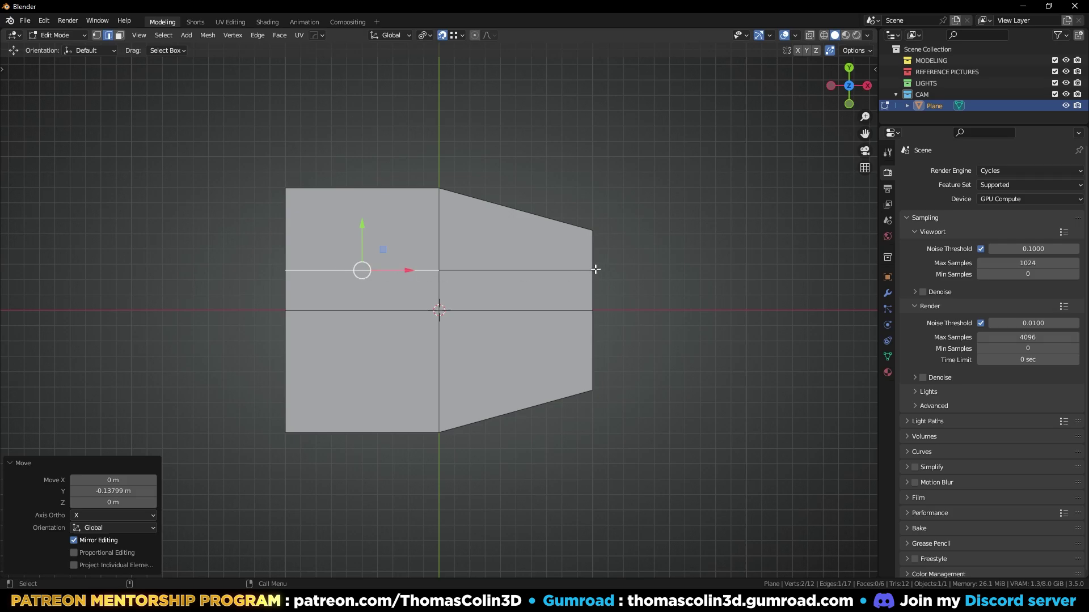
pyautogui.press('a')
pyautogui.hotkey('alt', 'x')
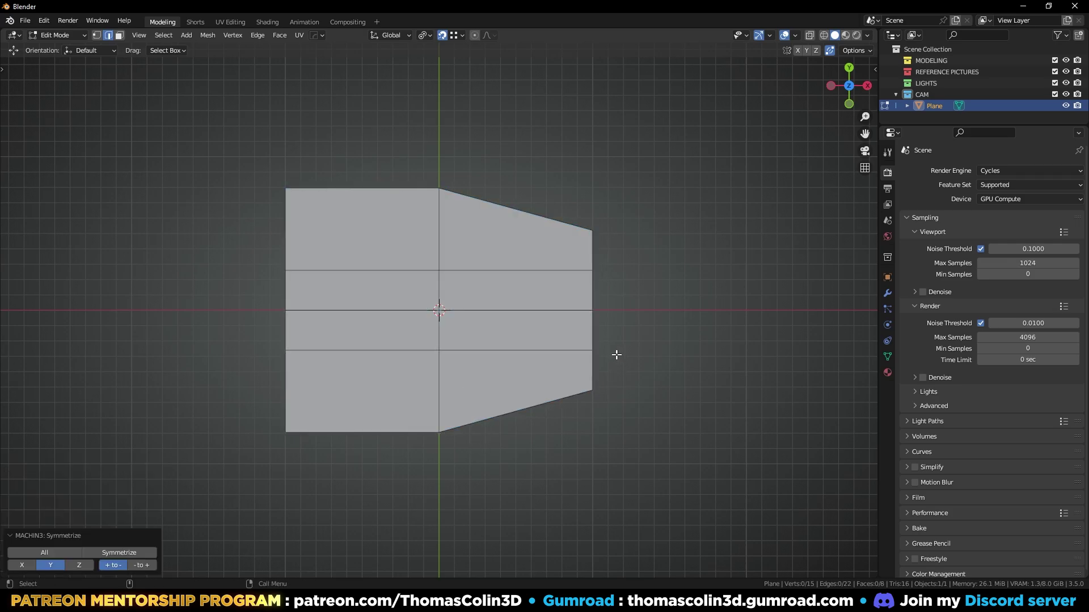
# - Knife a cut from the midpoint of the upper-left side edge through the central edge's midpoint to the inner vertex on the right side
pyautogui.click(286, 230)
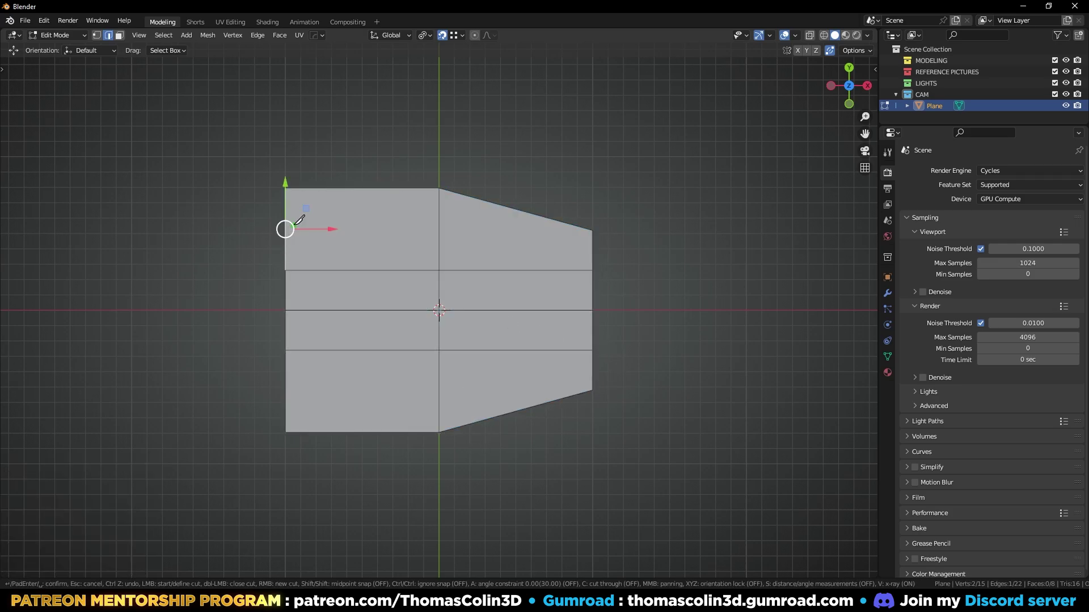
pyautogui.press('k')
pyautogui.click(285, 229)
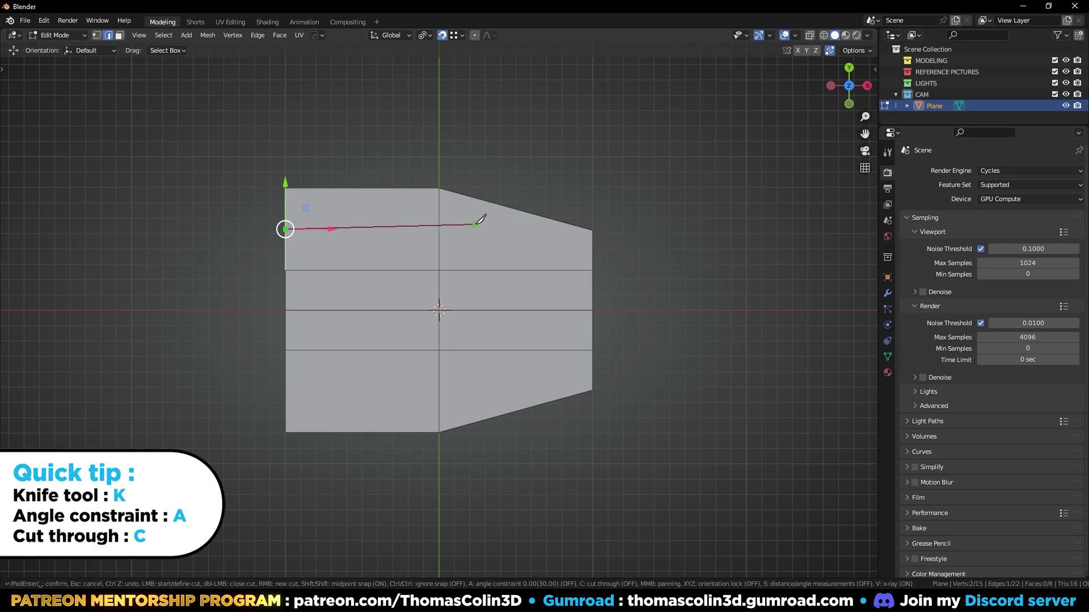
pyautogui.click(439, 229)
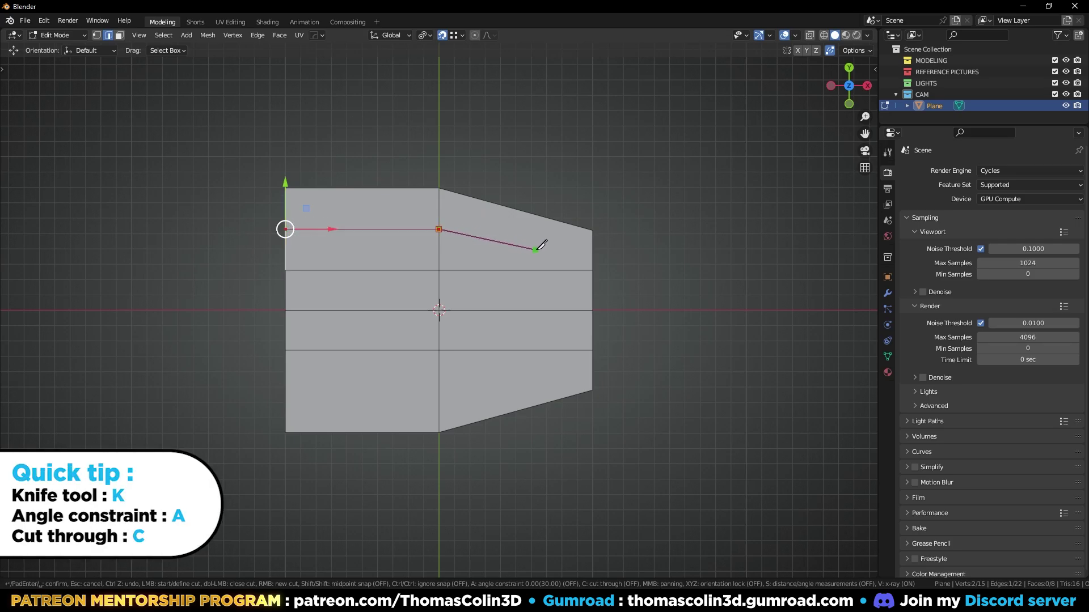
pyautogui.click(592, 269)
pyautogui.press('Return')
# - Add a centred vertical loop cut across the tapered upper-right strip
pyautogui.click(507, 245)
pyautogui.hotkey('ctrl', 'r')
pyautogui.click(506, 245)
pyautogui.rightClick(514, 227)
# - Move the new cut's inner vertex slightly up and left to even out the faces, and symmetrize the mesh across Y
pyautogui.hotkey('alt', 'a')
pyautogui.press('1')
pyautogui.click(487, 247)
pyautogui.press('g')
pyautogui.press('g')
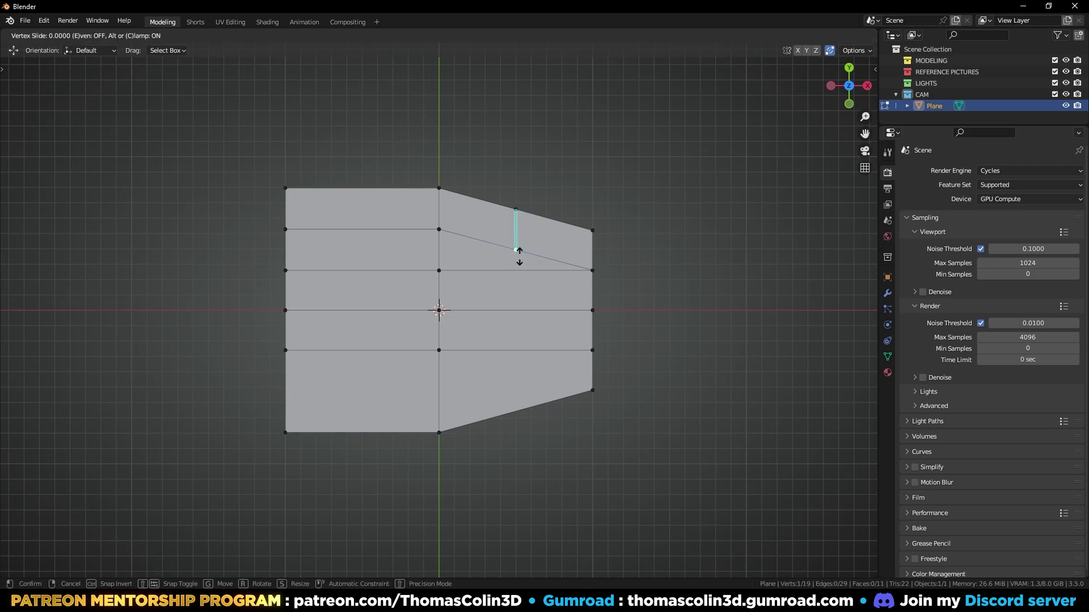
pyautogui.click(515, 244)
pyautogui.press('g')
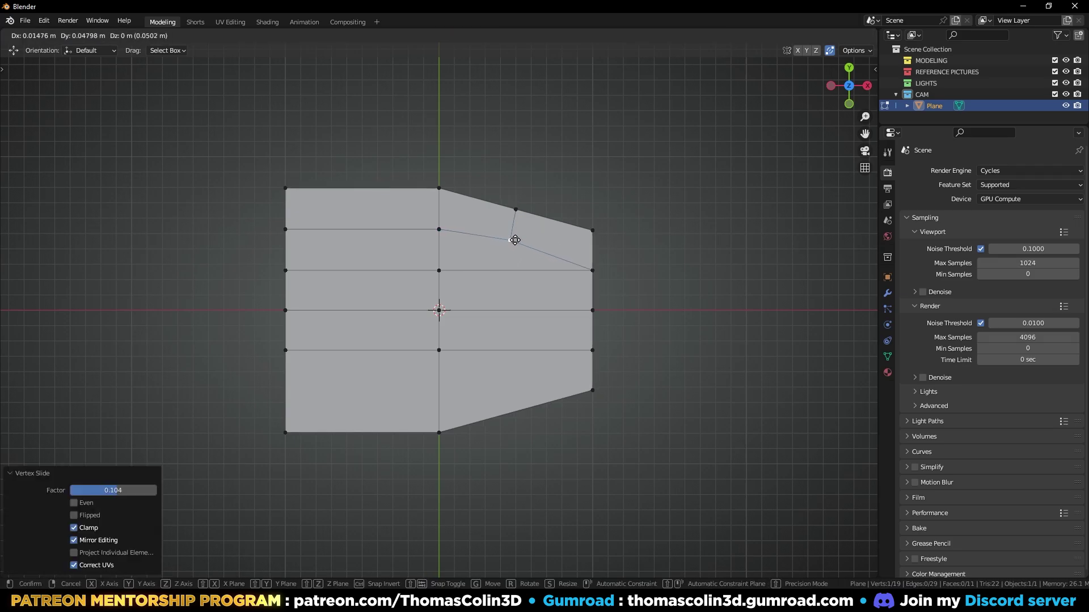
pyautogui.click(512, 238)
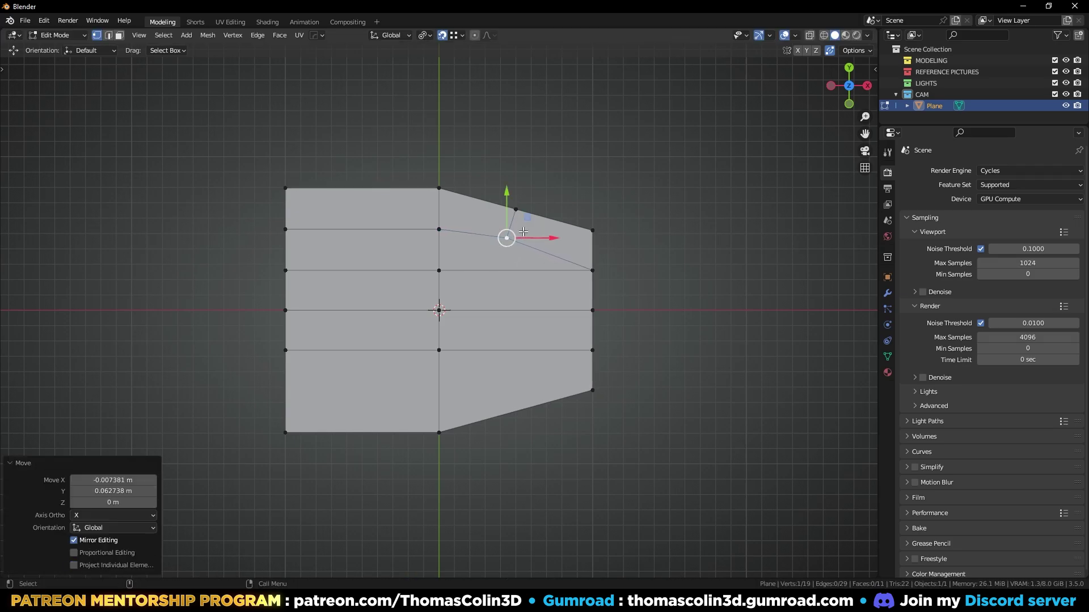
pyautogui.hotkey('alt', 'y')
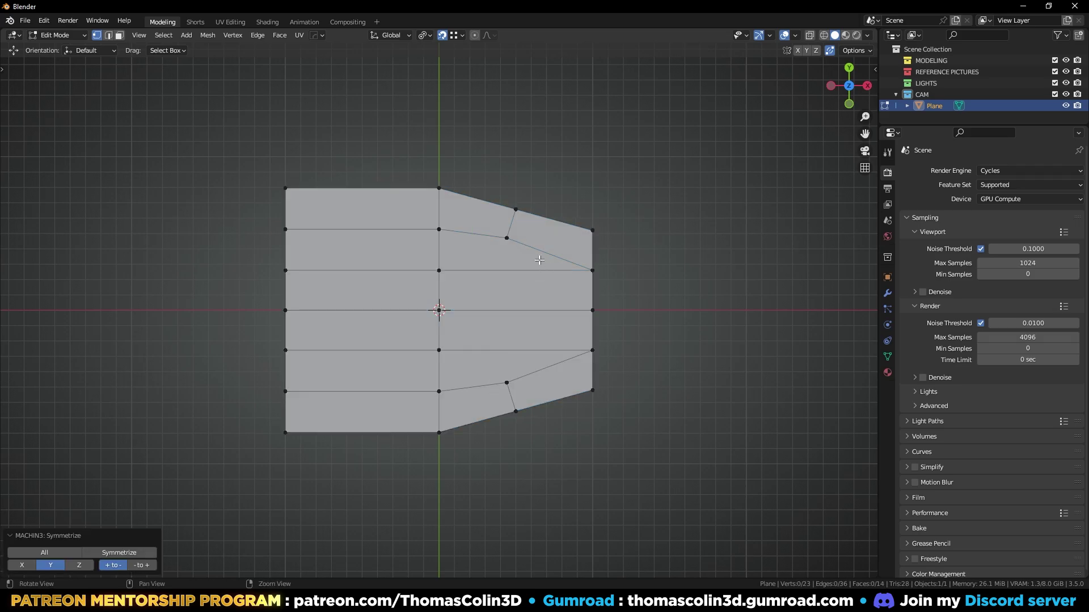
# - Add an Array modifier to the plane and enable Merge so the copies join at their shared vertices
pyautogui.press('Tab')
pyautogui.scroll(-2, 522, 289)
pyautogui.press('q')
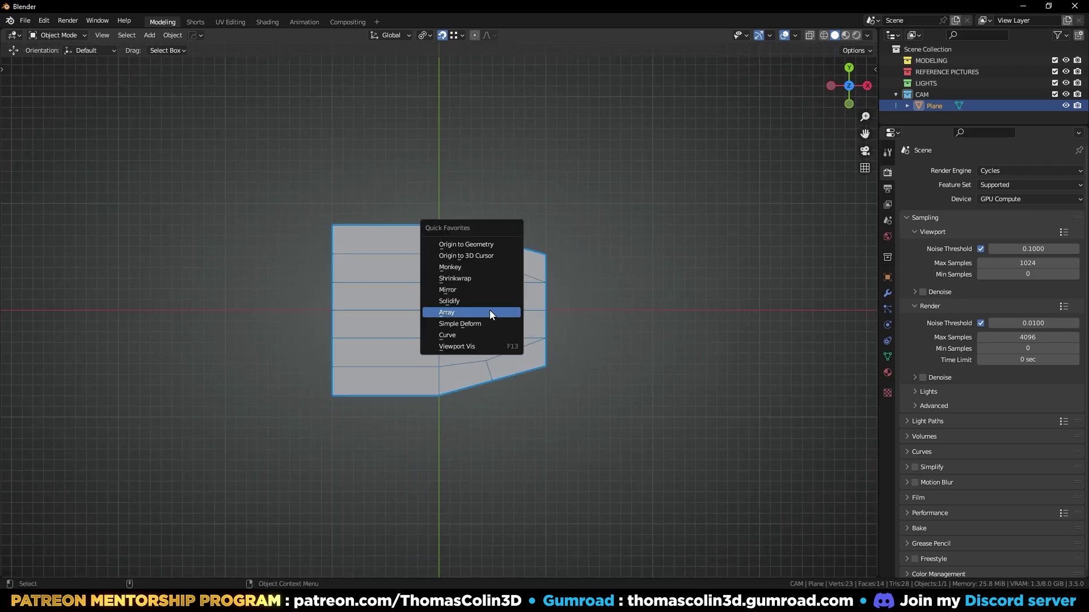
pyautogui.click(491, 312)
pyautogui.scroll(8, 686, 292)
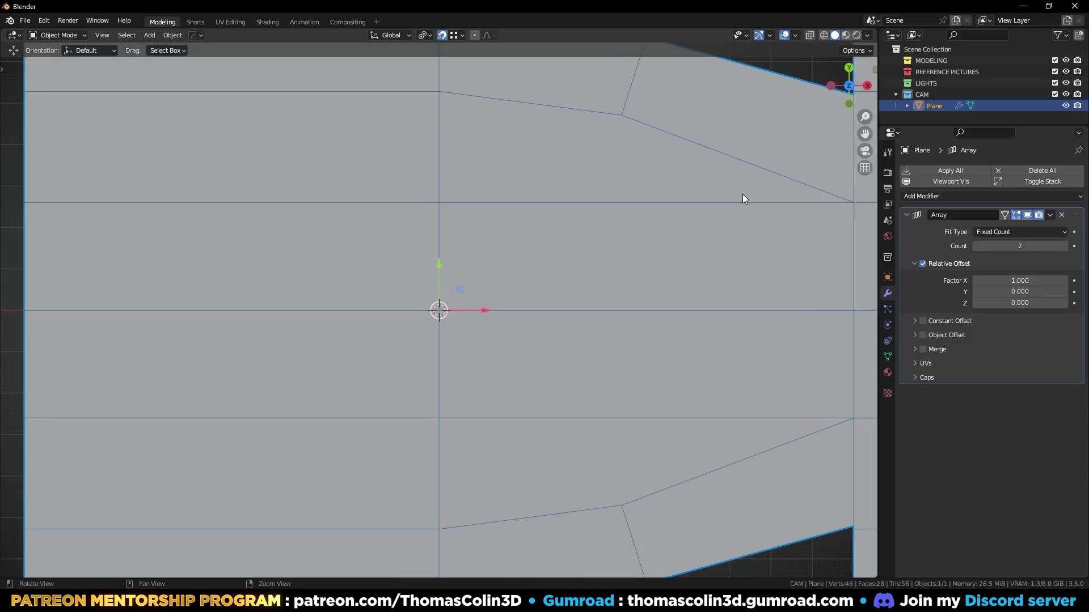
pyautogui.keyDown('shift'); pyautogui.moveTo(743, 197); pyautogui.dragTo(529, 343, button='middle'); pyautogui.keyUp('shift')
pyautogui.scroll(2, 675, 220)
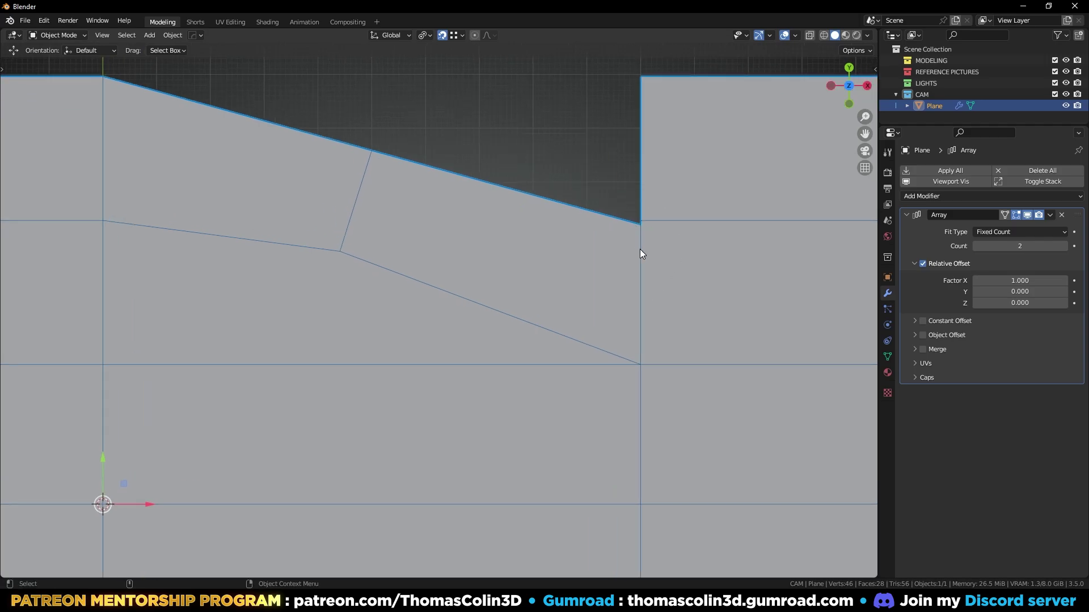
pyautogui.click(923, 350)
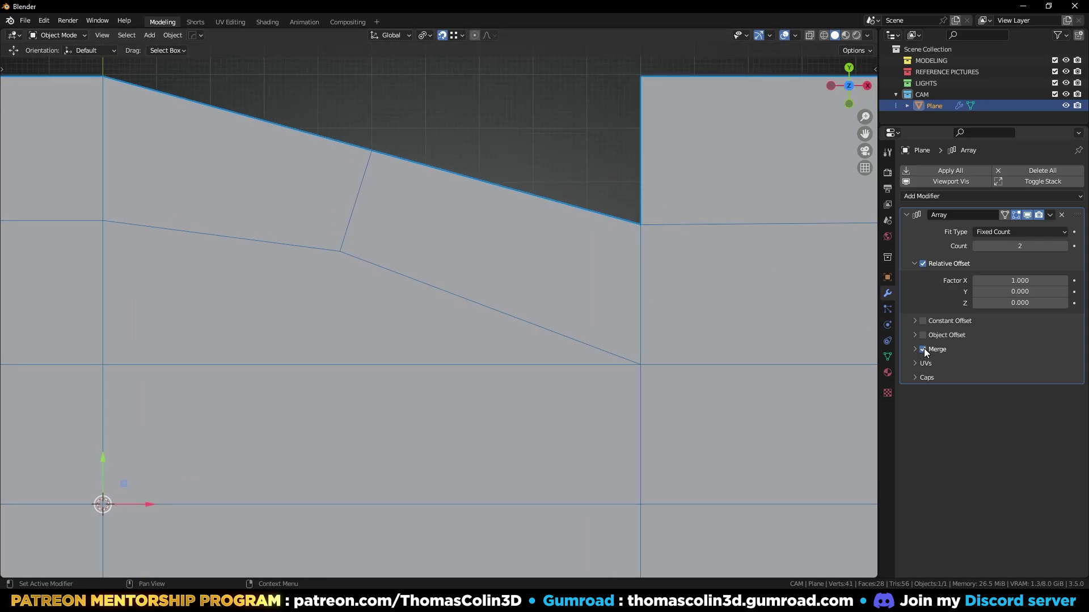
pyautogui.click(530, 110)
# - Set the array count to 10 and apply the Array modifier
pyautogui.scroll(-6, 546, 342)
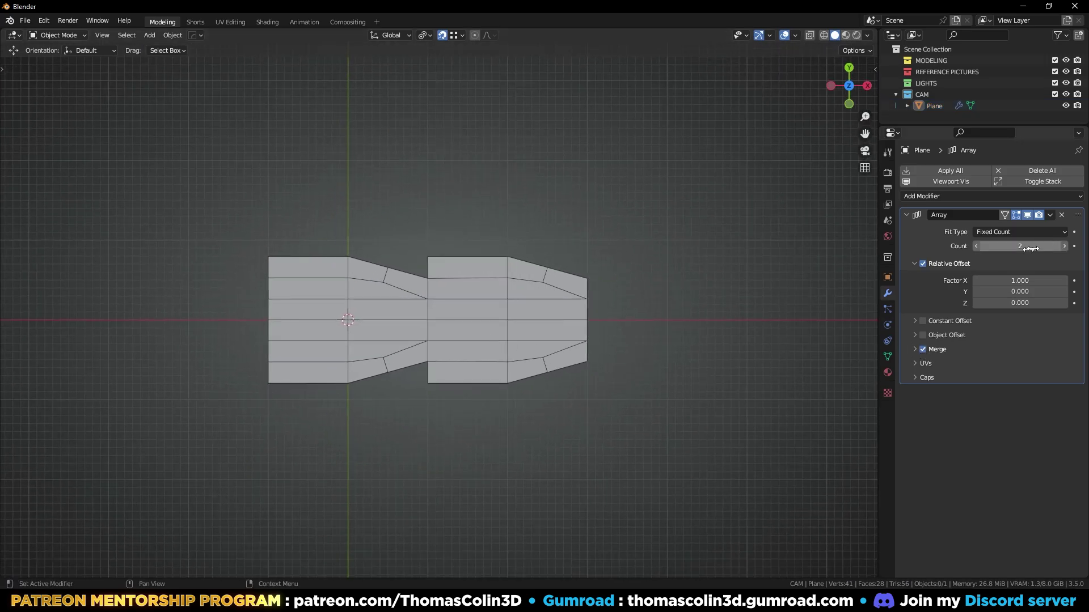
pyautogui.click(1064, 246)
pyautogui.click(1064, 246)
pyautogui.click(1064, 246)
pyautogui.click(1064, 246)
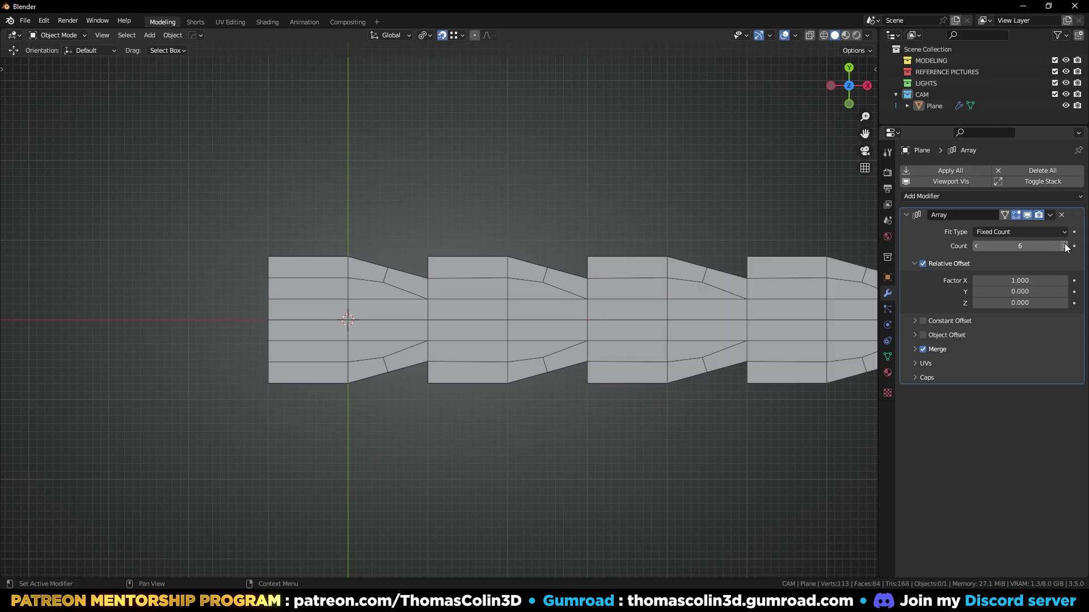
pyautogui.scroll(-5, 535, 331)
pyautogui.keyDown('shift'); pyautogui.moveTo(687, 288); pyautogui.dragTo(537, 293, button='middle'); pyautogui.keyUp('shift')
pyautogui.click(1065, 246)
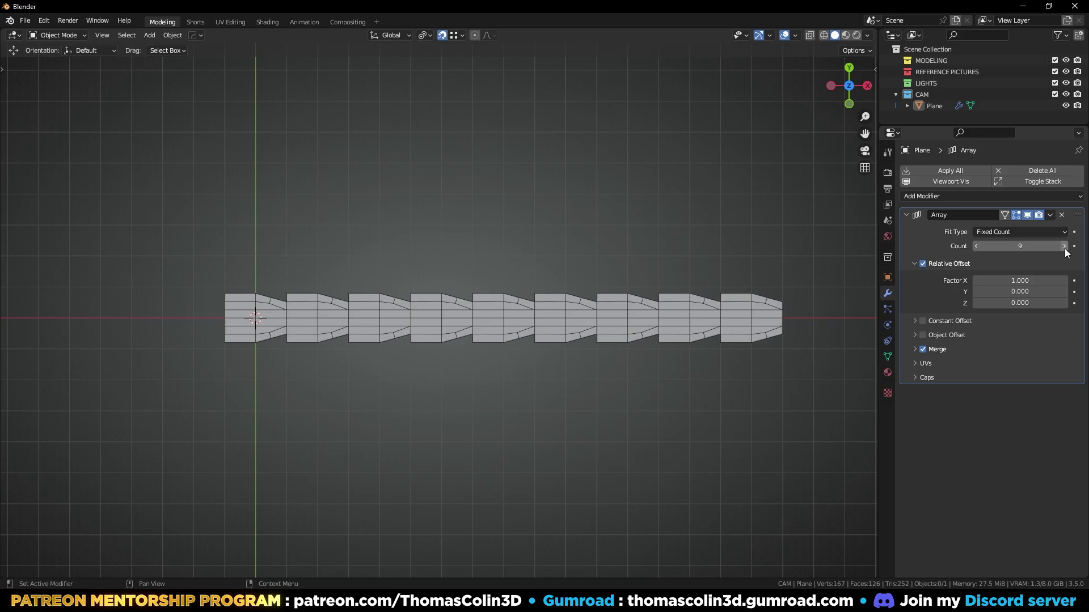
pyautogui.click(1064, 246)
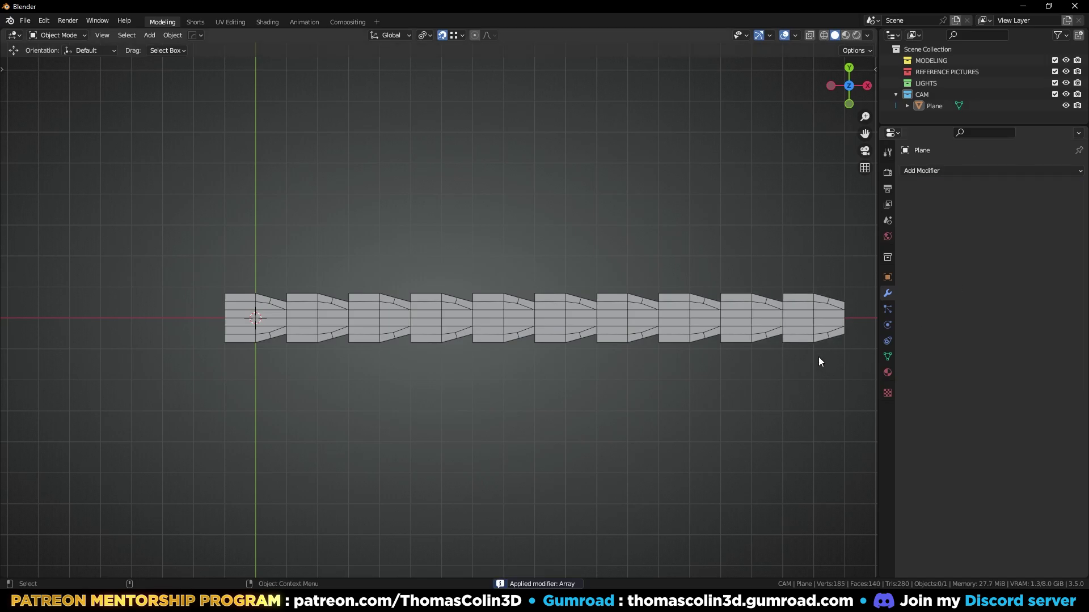
# - Shift the upper-left corner vertices of all ten segments slightly right along X to slant the corners
pyautogui.press('Tab')
pyautogui.hotkey('ctrl', 'space')
pyautogui.keyDown('shift'); pyautogui.click(119, 291); pyautogui.keyUp('shift')
pyautogui.keyDown('shift'); pyautogui.click(204, 290); pyautogui.keyUp('shift')
pyautogui.keyDown('shift'); pyautogui.click(289, 291); pyautogui.keyUp('shift')
pyautogui.keyDown('shift'); pyautogui.click(374, 291); pyautogui.keyUp('shift')
pyautogui.keyDown('shift'); pyautogui.click(462, 289); pyautogui.keyUp('shift')
pyautogui.keyDown('shift'); pyautogui.click(555, 291); pyautogui.keyUp('shift')
pyautogui.keyDown('shift'); pyautogui.click(630, 288); pyautogui.keyUp('shift')
pyautogui.keyDown('shift'); pyautogui.click(723, 290); pyautogui.keyUp('shift')
pyautogui.keyDown('shift'); pyautogui.click(799, 290); pyautogui.keyUp('shift')
pyautogui.keyDown('shift'); pyautogui.click(883, 290); pyautogui.keyUp('shift')
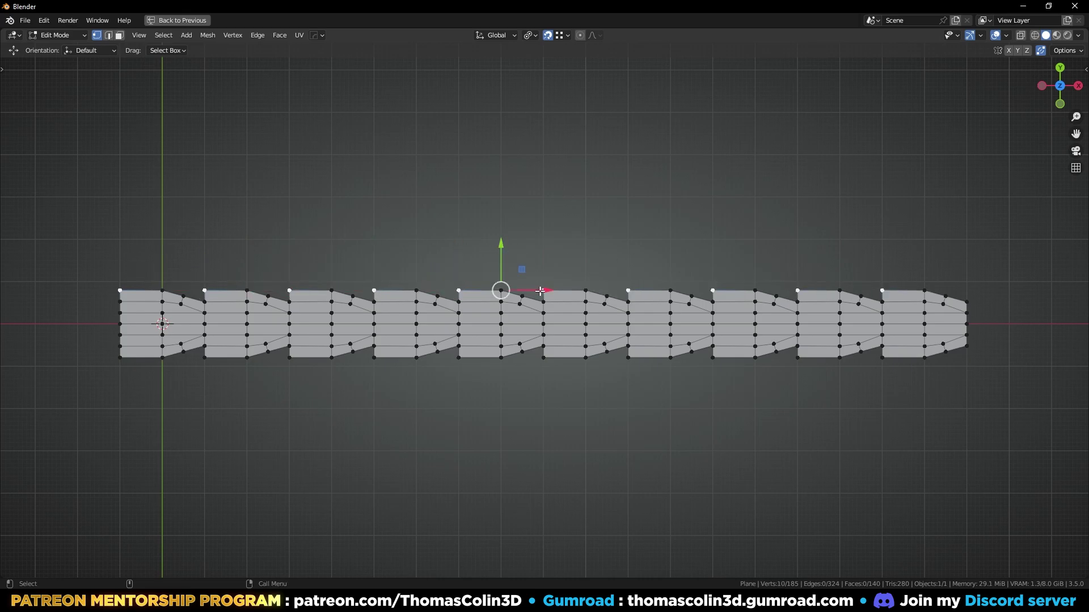
pyautogui.moveTo(539, 290); pyautogui.dragTo(555, 291)
# - Symmetrize the whole strip across Y so the lower corners get the same slant
pyautogui.press('a')
pyautogui.press('a')
pyautogui.hotkey('alt', 'x')
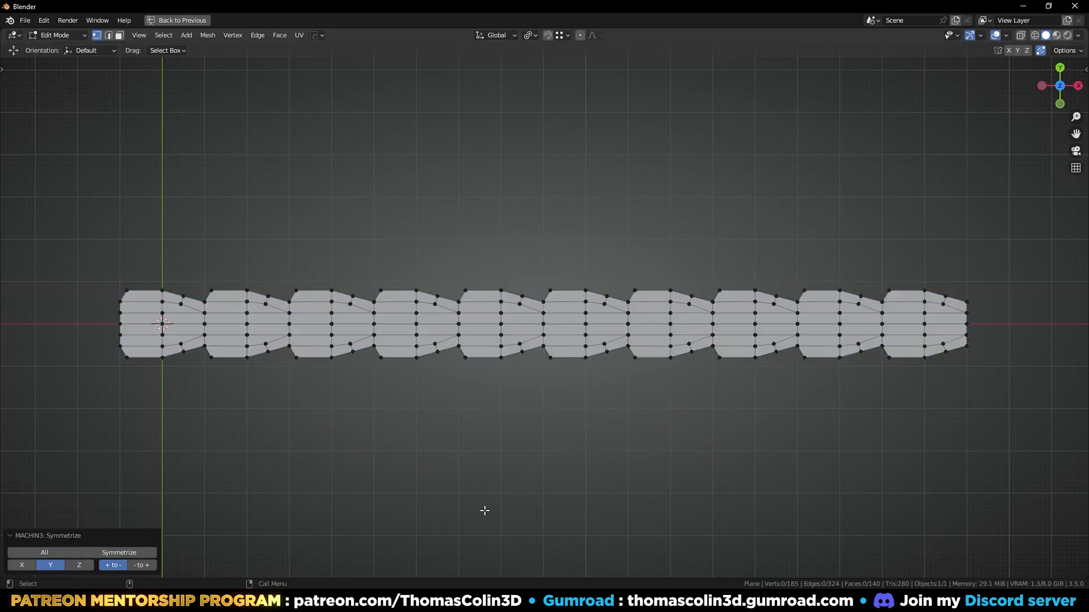
# - Extrude the upper outline edges of all ten segments about 0.55 m upward along Y
pyautogui.press('2')
pyautogui.keyDown('alt'); pyautogui.keyDown('shift'); pyautogui.click(174, 294); pyautogui.keyUp('shift'); pyautogui.keyUp('alt')
pyautogui.keyDown('alt'); pyautogui.keyDown('shift'); pyautogui.click(256, 289); pyautogui.keyUp('shift'); pyautogui.keyUp('alt')
pyautogui.keyDown('alt'); pyautogui.keyDown('shift'); pyautogui.click(336, 290); pyautogui.keyUp('shift'); pyautogui.keyUp('alt')
pyautogui.keyDown('alt'); pyautogui.keyDown('shift'); pyautogui.click(410, 289); pyautogui.keyUp('shift'); pyautogui.keyUp('alt')
pyautogui.keyDown('alt'); pyautogui.keyDown('shift'); pyautogui.click(512, 283); pyautogui.keyUp('shift'); pyautogui.keyUp('alt')
pyautogui.keyDown('alt'); pyautogui.keyDown('shift'); pyautogui.click(581, 289); pyautogui.keyUp('shift'); pyautogui.keyUp('alt')
pyautogui.keyDown('alt'); pyautogui.keyDown('shift'); pyautogui.click(668, 286); pyautogui.keyUp('shift'); pyautogui.keyUp('alt')
pyautogui.keyDown('alt'); pyautogui.keyDown('shift'); pyautogui.click(755, 287); pyautogui.keyUp('shift'); pyautogui.keyUp('alt')
pyautogui.keyDown('alt'); pyautogui.keyDown('shift'); pyautogui.click(822, 286); pyautogui.keyUp('shift'); pyautogui.keyUp('alt')
pyautogui.keyDown('alt'); pyautogui.keyDown('shift'); pyautogui.click(911, 285); pyautogui.keyUp('shift'); pyautogui.keyUp('alt')
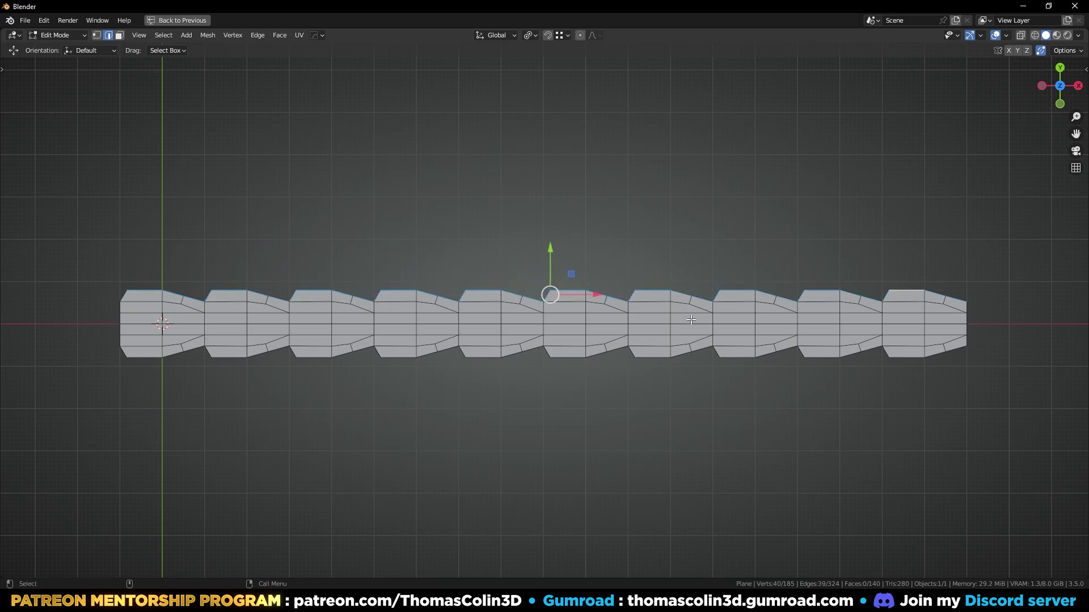
pyautogui.press('e')
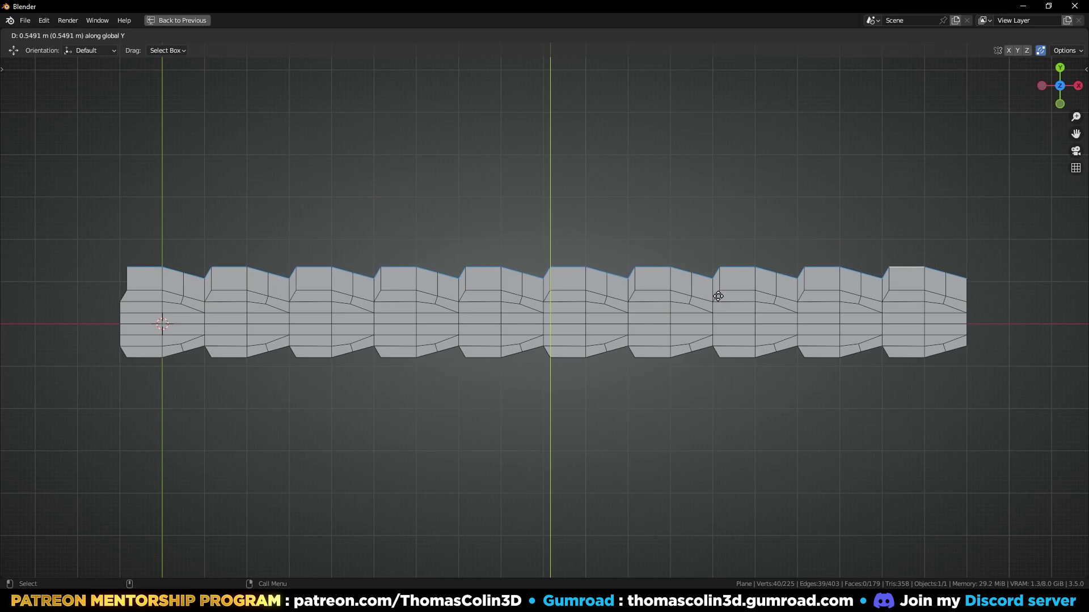
pyautogui.click(719, 295)
# - Flatten the extruded upper edges into a straight line by scaling them to 0 along Y
pyautogui.press('s')
pyautogui.press('y')
pyautogui.press('0')
pyautogui.press('Return')
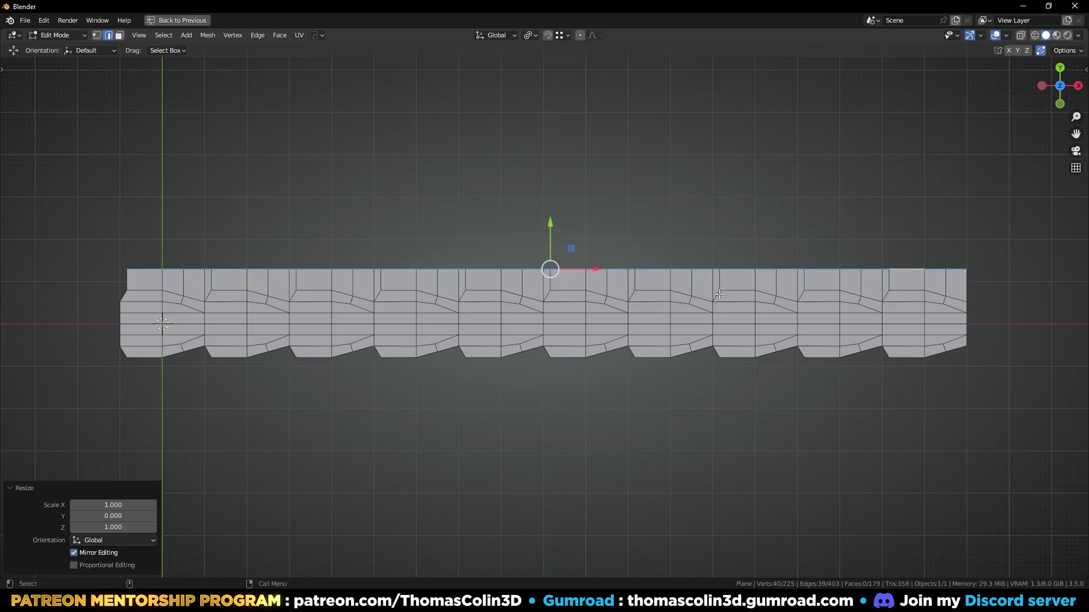
# - Dissolve the nine vertical edges rising from the notches between segments in the extruded upper band
pyautogui.click(204, 283)
pyautogui.keyDown('shift'); pyautogui.click(291, 278); pyautogui.keyUp('shift')
pyautogui.keyDown('shift'); pyautogui.click(374, 277); pyautogui.keyUp('shift')
pyautogui.keyDown('shift'); pyautogui.click(458, 280); pyautogui.keyUp('shift')
pyautogui.keyDown('shift'); pyautogui.click(553, 278); pyautogui.keyUp('shift')
pyautogui.keyDown('shift'); pyautogui.click(627, 279); pyautogui.keyUp('shift')
pyautogui.keyDown('shift'); pyautogui.click(712, 280); pyautogui.keyUp('shift')
pyautogui.keyDown('shift'); pyautogui.click(797, 279); pyautogui.keyUp('shift')
pyautogui.keyDown('shift'); pyautogui.click(882, 280); pyautogui.keyUp('shift')
pyautogui.hotkey('ctrl', 'x')
pyautogui.click(352, 454)
# - Add a centred loop cut in the upper band of the second-to-last segment and connect its right end to the next segment's corner vertex
pyautogui.keyDown('shift'); pyautogui.moveTo(352, 454); pyautogui.dragTo(152, 467, button='middle'); pyautogui.keyUp('shift')
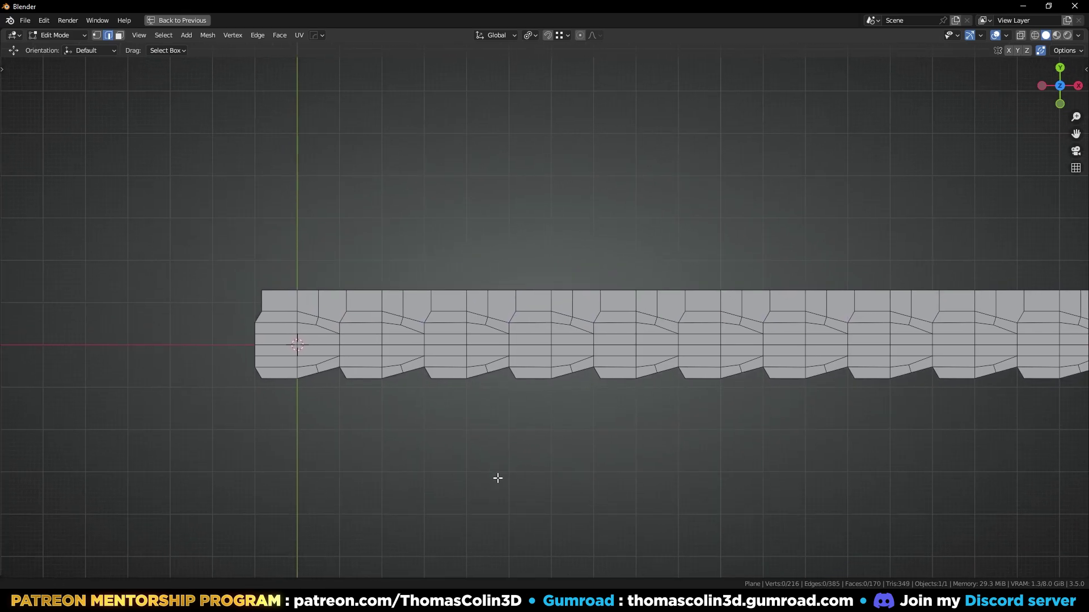
pyautogui.keyDown('alt'); pyautogui.moveTo(688, 404); pyautogui.dragTo(714, 354, button='right'); pyautogui.keyUp('alt')
pyautogui.keyDown('alt'); pyautogui.moveTo(604, 373); pyautogui.dragTo(500, 384, button='middle'); pyautogui.keyUp('alt')
pyautogui.scroll(2, 648, 299)
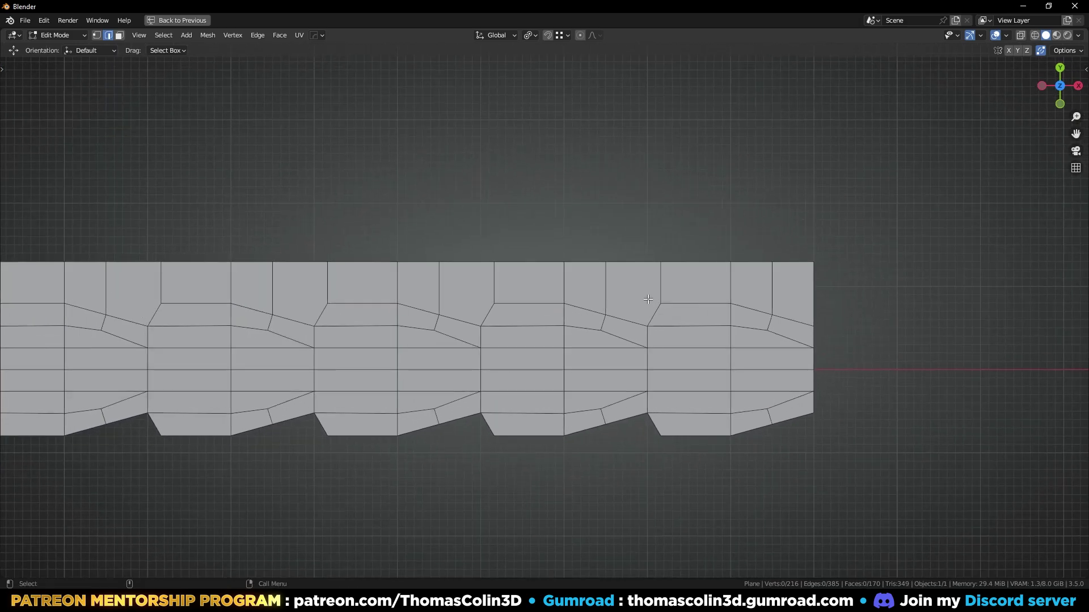
pyautogui.click(564, 283)
pyautogui.hotkey('ctrl', 'r')
pyautogui.click(555, 285)
pyautogui.rightClick(555, 285)
pyautogui.press('1')
pyautogui.click(606, 289)
pyautogui.keyDown('shift'); pyautogui.click(660, 303); pyautogui.keyUp('shift')
pyautogui.press('j')
pyautogui.click(701, 177)
# - Add the same loop cut two segments further left and connect its right end to the neighbouring segment's upper-left corner vertex
pyautogui.keyDown('shift'); pyautogui.moveTo(423, 296); pyautogui.dragTo(701, 280, button='middle'); pyautogui.keyUp('shift')
pyautogui.press('2')
pyautogui.hotkey('ctrl', 'r')
pyautogui.click(537, 269)
pyautogui.rightClick(536, 270)
pyautogui.press('1')
pyautogui.click(552, 274)
pyautogui.keyDown('shift'); pyautogui.click(606, 287); pyautogui.keyUp('shift')
pyautogui.press('j')
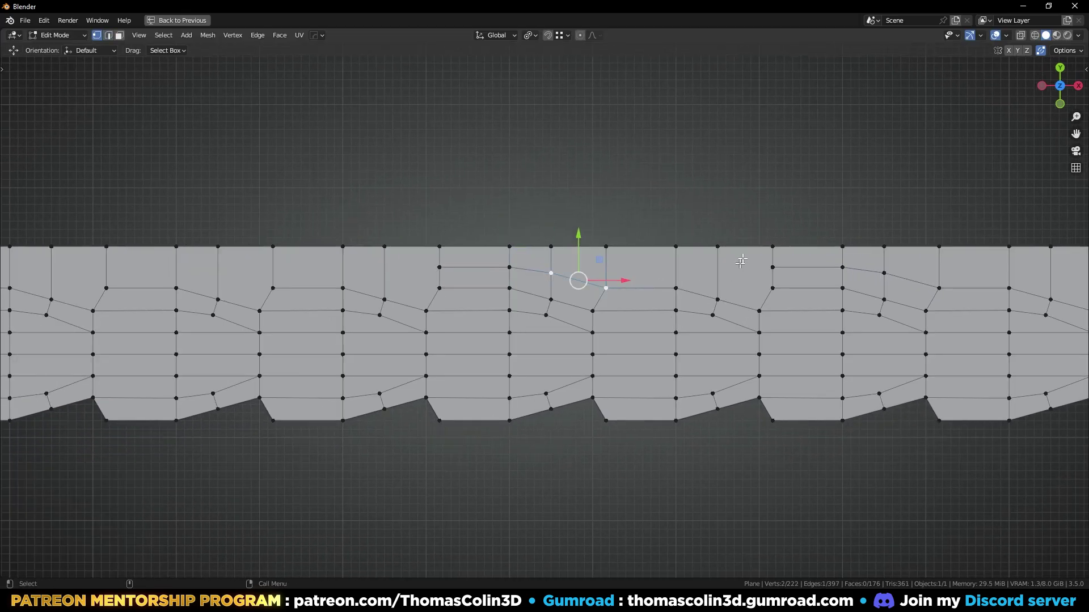
# - Connect the left ends of both new cuts diagonally to the adjacent taper vertices of the preceding segments
pyautogui.keyDown('shift'); pyautogui.click(719, 298); pyautogui.keyUp('shift')
pyautogui.keyDown('shift'); pyautogui.moveTo(758, 290); pyautogui.dragTo(964, 282, button='middle'); pyautogui.keyUp('shift')
pyautogui.click(645, 259)
pyautogui.keyDown('shift'); pyautogui.click(590, 292); pyautogui.keyUp('shift')
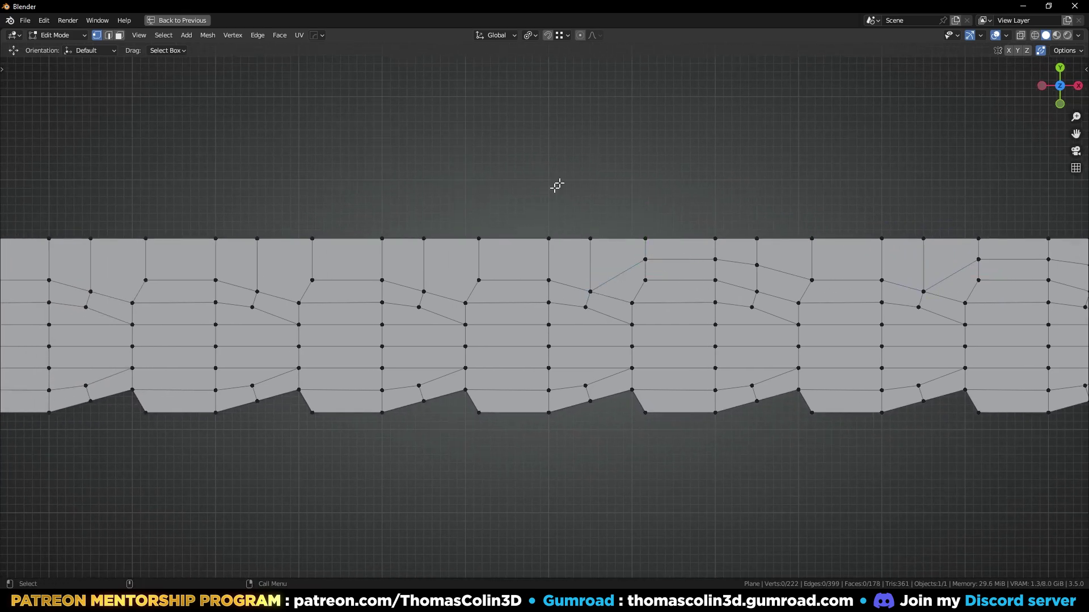
# - Add a centred loop cut in the fifth segment's upper band, connecting its right end to the next corner vertex and left end to the preceding taper vertex
pyautogui.keyDown('shift'); pyautogui.moveTo(577, 166); pyautogui.dragTo(780, 183, button='middle'); pyautogui.keyUp('shift')
pyautogui.press('2')
pyautogui.click(584, 272)
pyautogui.hotkey('ctrl', 'r')
pyautogui.click(584, 272)
pyautogui.rightClick(583, 273)
pyautogui.press('1')
pyautogui.click(631, 285)
pyautogui.keyDown('shift'); pyautogui.click(682, 290); pyautogui.keyUp('shift')
pyautogui.click(598, 191)
pyautogui.click(515, 275)
pyautogui.keyDown('shift'); pyautogui.click(460, 308); pyautogui.keyUp('shift')
pyautogui.press('j')
pyautogui.click(471, 169)
# - Repeat the upper-band loop cut in the third segment and connect both ends to the neighbouring corner and taper vertices
pyautogui.keyDown('shift'); pyautogui.moveTo(401, 191); pyautogui.dragTo(683, 193, button='middle'); pyautogui.keyUp('shift')
pyautogui.press('2')
pyautogui.click(534, 279)
pyautogui.hotkey('ctrl', 'r')
pyautogui.click(532, 279)
pyautogui.rightClick(532, 279)
pyautogui.press('1')
pyautogui.click(576, 282)
pyautogui.keyDown('shift'); pyautogui.click(631, 298); pyautogui.keyUp('shift')
pyautogui.click(660, 159)
pyautogui.click(464, 277)
pyautogui.keyDown('shift'); pyautogui.click(410, 309); pyautogui.keyUp('shift')
pyautogui.click(441, 163)
# - Add the centred loop cut in the first segment's upper band and connect its right end to the second segment's corner vertex
pyautogui.keyDown('shift'); pyautogui.moveTo(319, 218); pyautogui.dragTo(455, 231, button='middle'); pyautogui.keyUp('shift')
pyautogui.press('2')
pyautogui.click(356, 279)
pyautogui.hotkey('ctrl', 'r')
pyautogui.click(342, 290)
pyautogui.rightClick(341, 290)
pyautogui.press('1')
pyautogui.click(379, 297)
pyautogui.keyDown('shift'); pyautogui.click(433, 313); pyautogui.keyUp('shift')
pyautogui.press('j')
pyautogui.click(508, 148)
pyautogui.keyDown('alt'); pyautogui.moveTo(508, 148); pyautogui.dragTo(504, 228, button='right'); pyautogui.keyUp('alt')
pyautogui.keyDown('alt'); pyautogui.moveTo(592, 369); pyautogui.dragTo(464, 329, button='middle'); pyautogui.keyUp('alt')
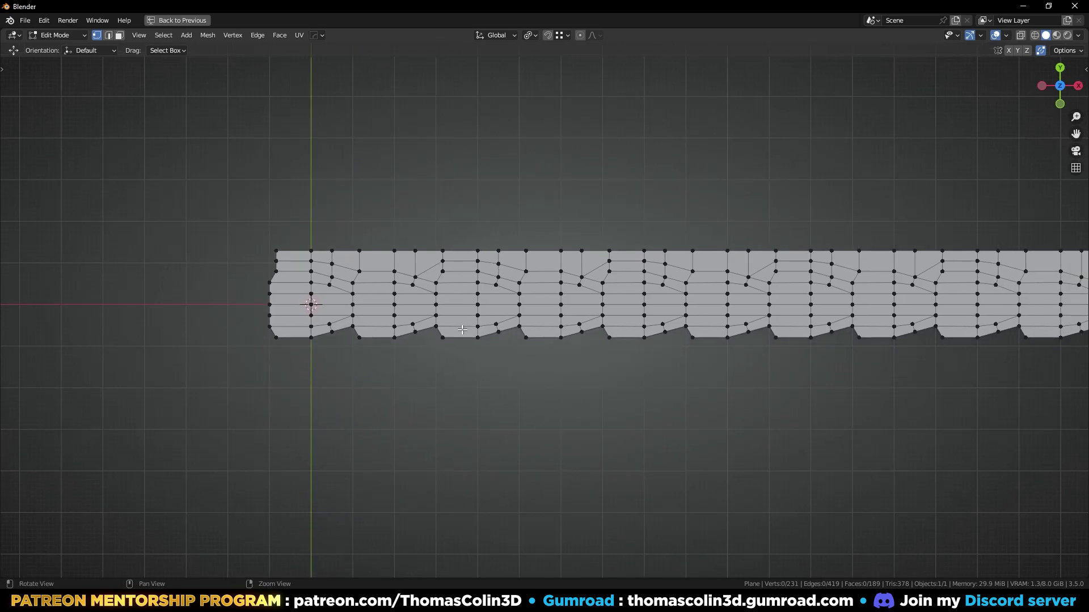
# - Select the zigzag edge path between the segments and the upper band along the whole strip and mark it as a seam
pyautogui.moveTo(553, 317)
pyautogui.keyDown('shift'); pyautogui.mouseDown(button='middle')
pyautogui.moveTo(429, 328)
pyautogui.moveTo(403, 303)
pyautogui.moveTo(569, 313)
pyautogui.mouseUp(button='middle'); pyautogui.keyUp('shift')
pyautogui.press('3')
pyautogui.keyDown('alt'); pyautogui.moveTo(570, 313); pyautogui.dragTo(549, 253, button='right'); pyautogui.keyUp('alt')
pyautogui.press('2')
pyautogui.click(240, 278)
pyautogui.keyDown('ctrl'); pyautogui.click(328, 294); pyautogui.keyUp('ctrl')
pyautogui.keyDown('ctrl'); pyautogui.click(353, 288); pyautogui.keyUp('ctrl')
pyautogui.keyDown('ctrl'); pyautogui.click(469, 293); pyautogui.keyUp('ctrl')
pyautogui.keyDown('ctrl'); pyautogui.click(575, 284); pyautogui.keyUp('ctrl')
pyautogui.keyDown('ctrl'); pyautogui.click(612, 292); pyautogui.keyUp('ctrl')
pyautogui.keyDown('ctrl'); pyautogui.click(638, 288); pyautogui.keyUp('ctrl')
pyautogui.keyDown('ctrl'); pyautogui.click(754, 292); pyautogui.keyUp('ctrl')
pyautogui.keyDown('ctrl'); pyautogui.click(896, 292); pyautogui.keyUp('ctrl')
pyautogui.keyDown('shift'); pyautogui.moveTo(979, 295); pyautogui.dragTo(621, 276, button='middle'); pyautogui.keyUp('shift')
pyautogui.keyDown('ctrl'); pyautogui.click(606, 262); pyautogui.keyUp('ctrl')
pyautogui.keyDown('ctrl'); pyautogui.click(681, 273); pyautogui.keyUp('ctrl')
pyautogui.keyDown('ctrl'); pyautogui.click(749, 261); pyautogui.keyUp('ctrl')
pyautogui.keyDown('ctrl'); pyautogui.click(839, 273); pyautogui.keyUp('ctrl')
pyautogui.keyDown('ctrl'); pyautogui.click(846, 270); pyautogui.keyUp('ctrl')
pyautogui.keyDown('ctrl'); pyautogui.click(958, 274); pyautogui.keyUp('ctrl')
pyautogui.keyDown('shift'); pyautogui.moveTo(958, 273); pyautogui.dragTo(602, 252, button='middle'); pyautogui.keyUp('shift')
pyautogui.keyDown('ctrl'); pyautogui.click(607, 249); pyautogui.keyUp('ctrl')
pyautogui.keyDown('ctrl'); pyautogui.click(733, 253); pyautogui.keyUp('ctrl')
pyautogui.keyDown('ctrl'); pyautogui.click(793, 242); pyautogui.keyUp('ctrl')
pyautogui.keyDown('ctrl'); pyautogui.click(866, 254); pyautogui.keyUp('ctrl')
pyautogui.rightClick(772, 292)
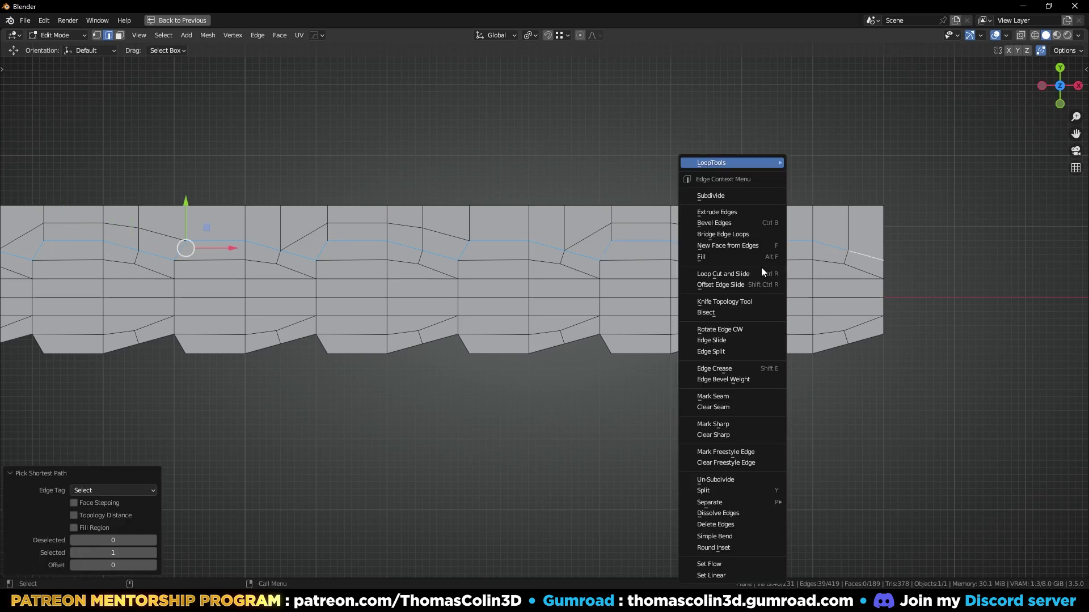
pyautogui.click(723, 391)
# - Mark the vertical end edges of the last segment as a seam
pyautogui.click(882, 272)
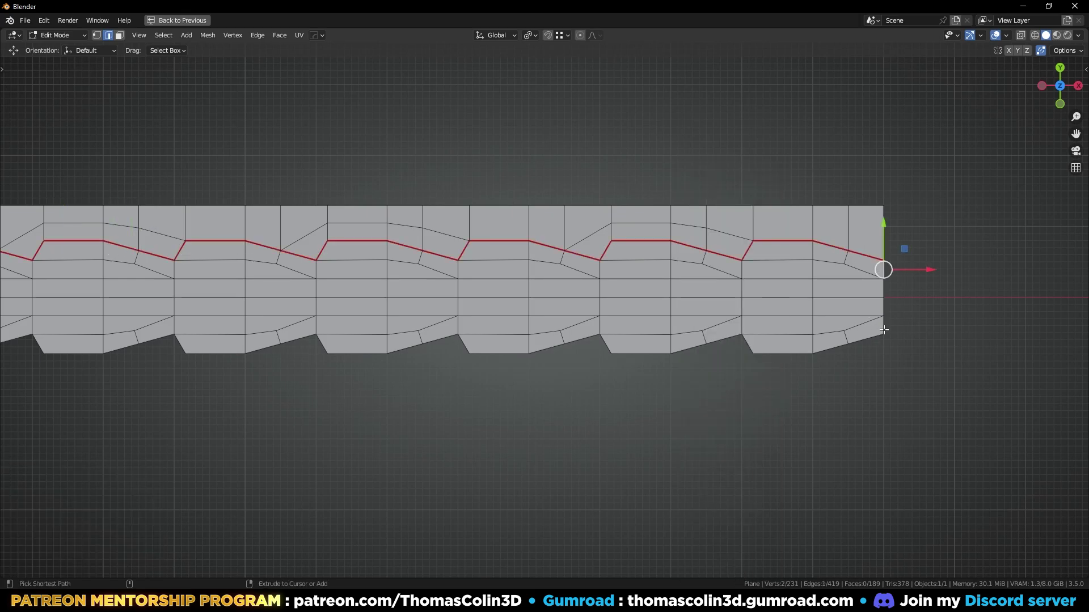
pyautogui.keyDown('ctrl'); pyautogui.click(884, 327); pyautogui.keyUp('ctrl')
pyautogui.rightClick(886, 322)
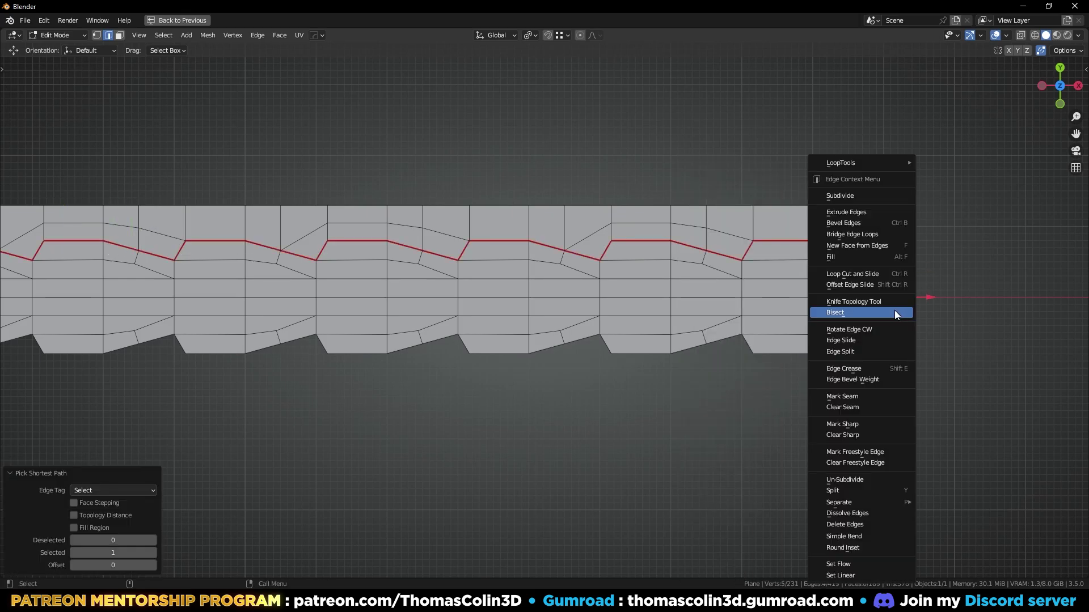
pyautogui.click(846, 394)
pyautogui.click(748, 393)
# - Mark the open end edges of the first segment, from the zigzag seam down to the lower notch, as a seam
pyautogui.keyDown('shift'); pyautogui.moveTo(140, 348); pyautogui.dragTo(706, 388, button='middle'); pyautogui.keyUp('shift')
pyautogui.click(318, 291)
pyautogui.keyDown('ctrl'); pyautogui.click(317, 386); pyautogui.keyUp('ctrl')
pyautogui.rightClick(429, 356)
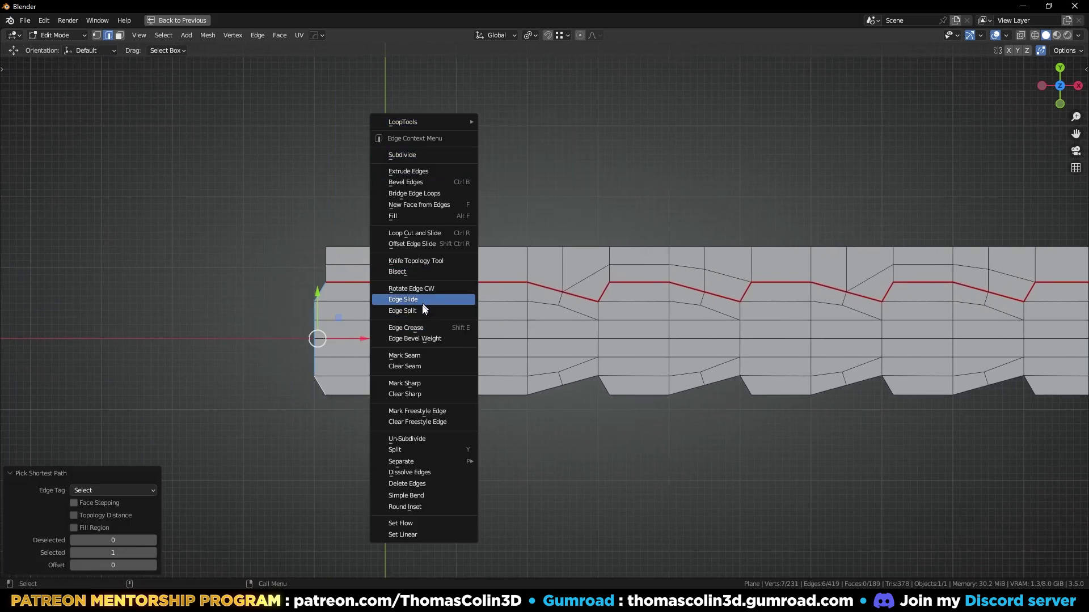
pyautogui.click(411, 357)
pyautogui.click(269, 246)
# - Symmetrize the whole mesh along Y from the positive to the negative side
pyautogui.press('a')
pyautogui.hotkey('alt', 'x')
pyautogui.click(473, 319)
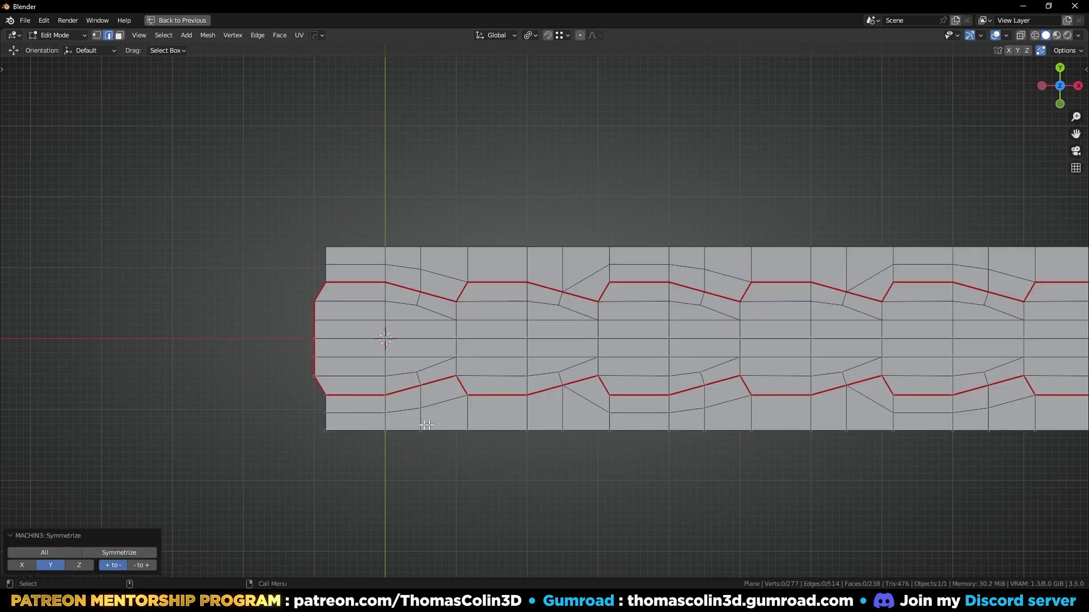
# - Straighten the first segment's end by snapping the outer bands' end edges in line with the outermost vertical edge
pyautogui.keyDown('shift'); pyautogui.moveTo(285, 325); pyautogui.dragTo(401, 324, button='middle'); pyautogui.keyUp('shift')
pyautogui.scroll(2, 434, 273)
pyautogui.click(400, 236)
pyautogui.keyDown('shift'); pyautogui.click(401, 237); pyautogui.keyUp('shift')
pyautogui.keyDown('shift'); pyautogui.click(401, 445); pyautogui.keyUp('shift')
pyautogui.keyDown('shift'); pyautogui.click(400, 469); pyautogui.keyUp('shift')
pyautogui.moveTo(445, 351); pyautogui.dragTo(369, 294)
pyautogui.click(368, 295)
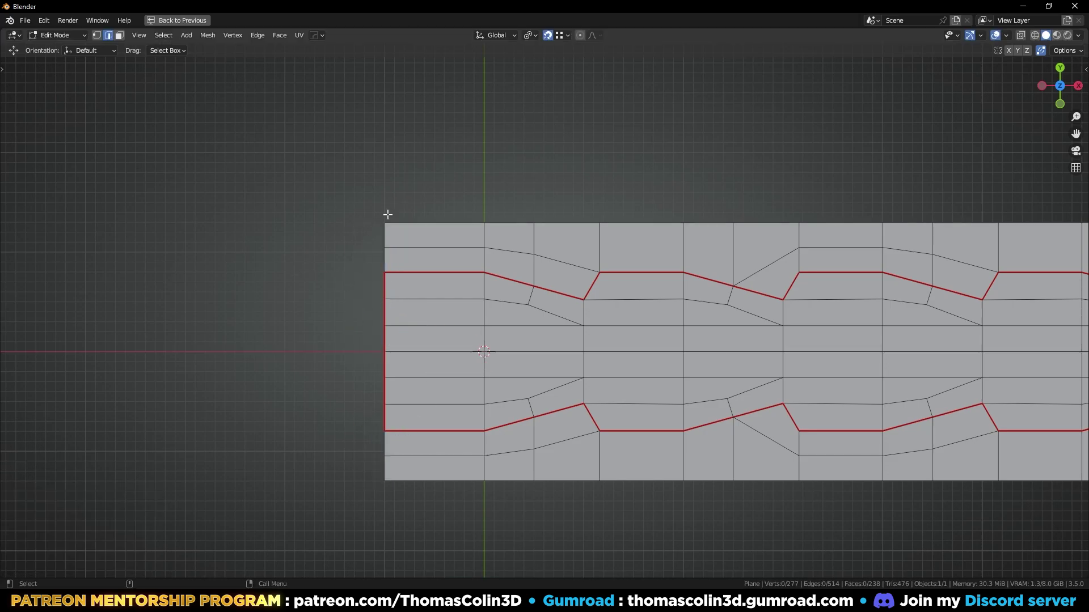
# - Turn off snapping and check the seam outline by selecting the linked faces of the central region, delimited by seam
pyautogui.scroll(-4, 369, 350)
pyautogui.keyDown('shift'); pyautogui.moveTo(793, 351); pyautogui.dragTo(386, 347, button='middle'); pyautogui.keyUp('shift')
pyautogui.scroll(-2, 510, 341)
pyautogui.press('3')
pyautogui.hotkey('shift', 'Tab')
pyautogui.click(557, 331)
pyautogui.hotkey('ctrl', 'l')
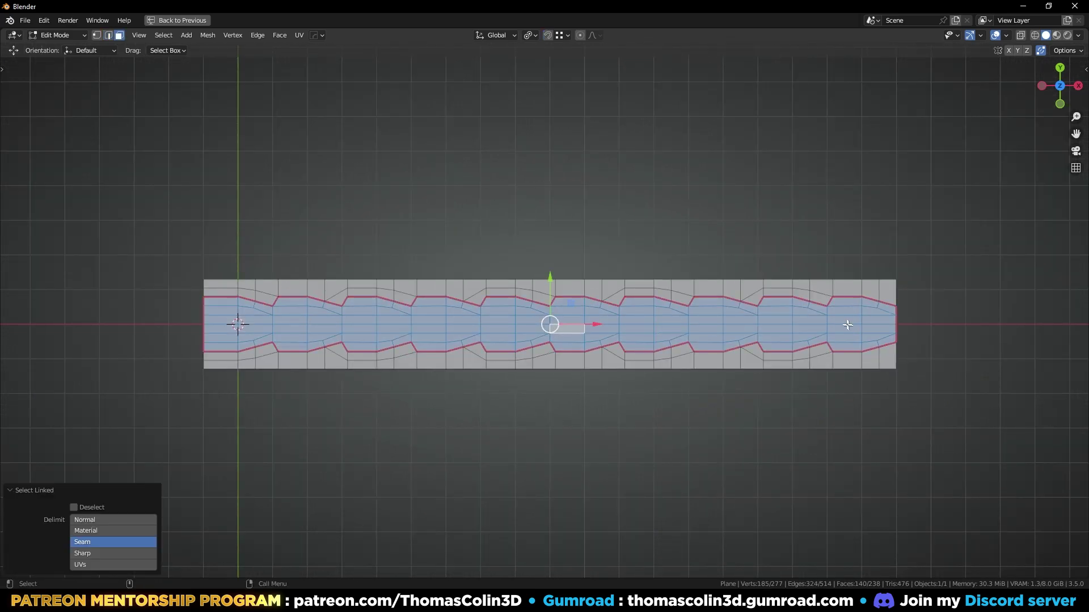
# - Add two evenly spaced vertical loop cuts across the flat part of the first segment
pyautogui.press('2')
pyautogui.click(299, 165)
pyautogui.keyDown('shift'); pyautogui.moveTo(260, 211); pyautogui.dragTo(539, 164, button='middle'); pyautogui.keyUp('shift')
pyautogui.scroll(6, 580, 279)
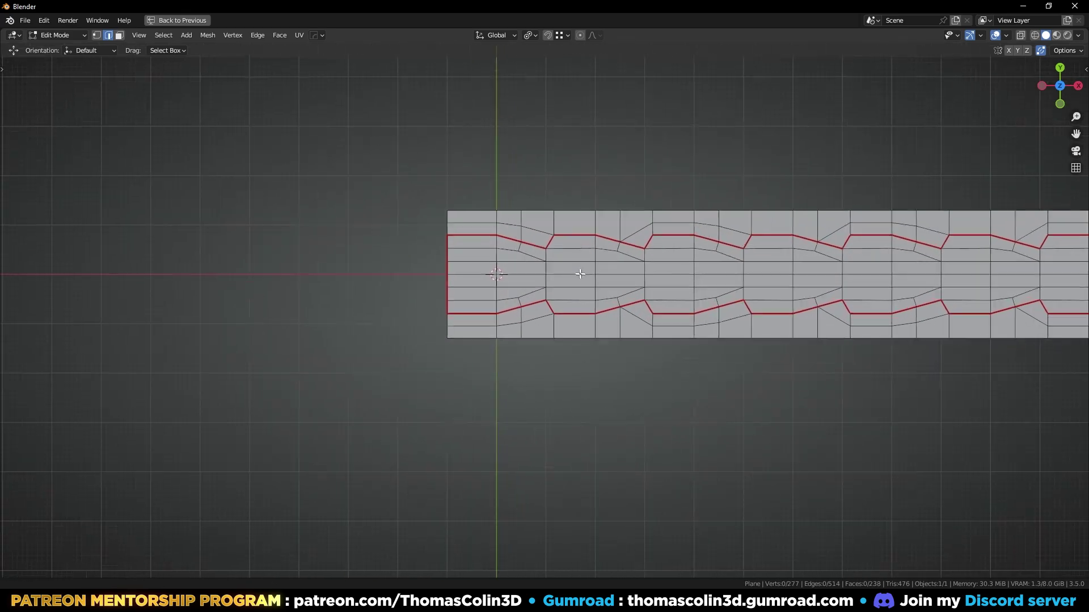
pyautogui.keyDown('shift'); pyautogui.moveTo(554, 265); pyautogui.dragTo(557, 295, button='middle'); pyautogui.keyUp('shift')
pyautogui.click(393, 254)
pyautogui.hotkey('ctrl', 'r')
pyautogui.scroll(1, 396, 251)
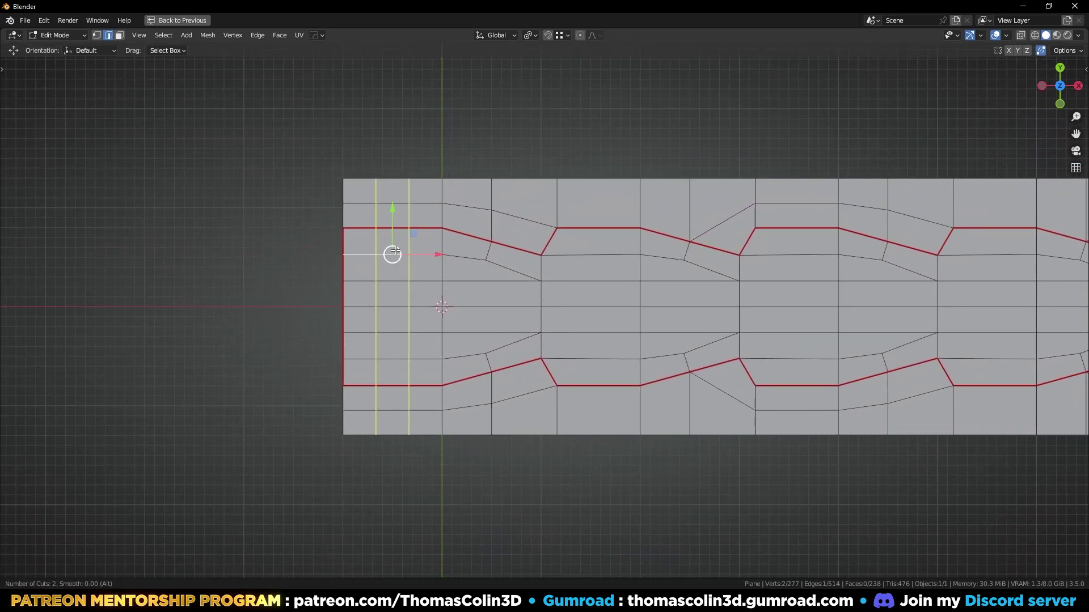
pyautogui.click(395, 251)
pyautogui.rightClick(395, 251)
# - Add two unslid vertical loop cuts across the flat part of each remaining segment
pyautogui.click(596, 254)
pyautogui.hotkey('ctrl', 'r')
pyautogui.click(595, 254)
pyautogui.rightClick(595, 254)
pyautogui.hotkey('ctrl', 'r')
pyautogui.click(804, 254)
pyautogui.rightClick(804, 253)
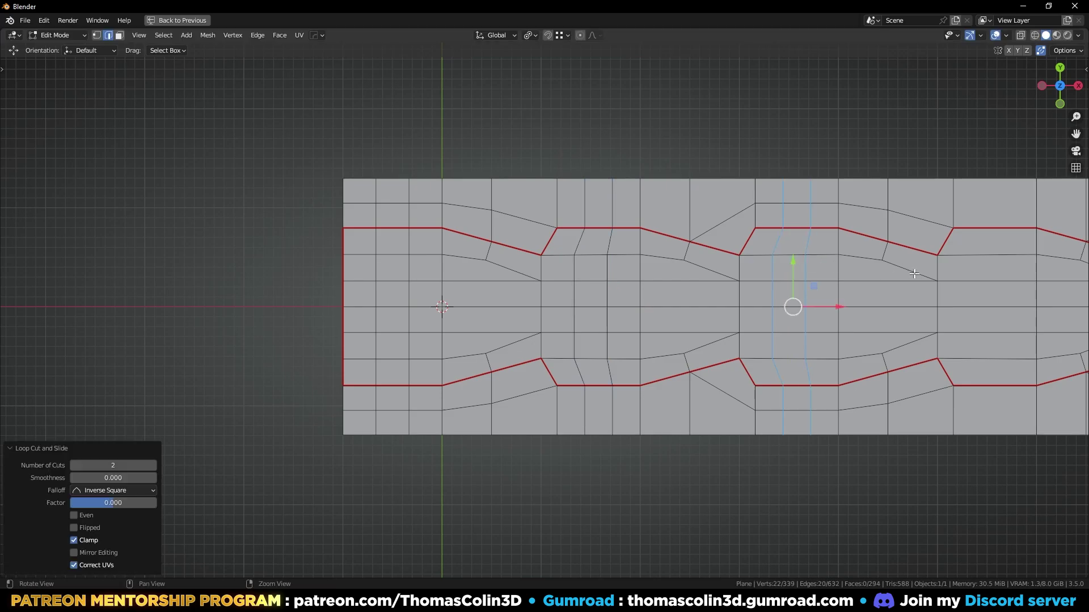
pyautogui.keyDown('shift'); pyautogui.moveTo(907, 272); pyautogui.dragTo(626, 276, button='middle'); pyautogui.keyUp('shift')
pyautogui.click(683, 259)
pyautogui.hotkey('ctrl', 'r')
pyautogui.scroll(1, 684, 259)
pyautogui.click(684, 259)
pyautogui.rightClick(684, 259)
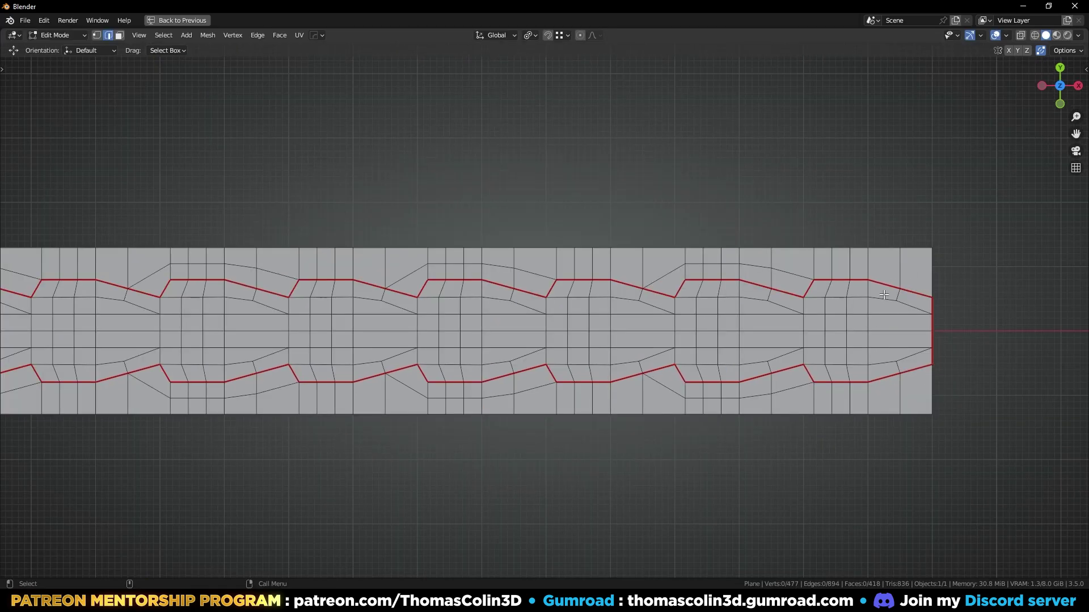
# - Add one centred vertical loop cut through the start of the taper in each of the last four segments
pyautogui.hotkey('ctrl', 'r')
pyautogui.click(883, 295)
pyautogui.rightClick(883, 294)
pyautogui.hotkey('ctrl', 'r')
pyautogui.click(749, 293)
pyautogui.rightClick(750, 293)
pyautogui.hotkey('ctrl', 'r')
pyautogui.click(626, 295)
pyautogui.rightClick(626, 295)
pyautogui.hotkey('ctrl', 'r')
pyautogui.click(492, 297)
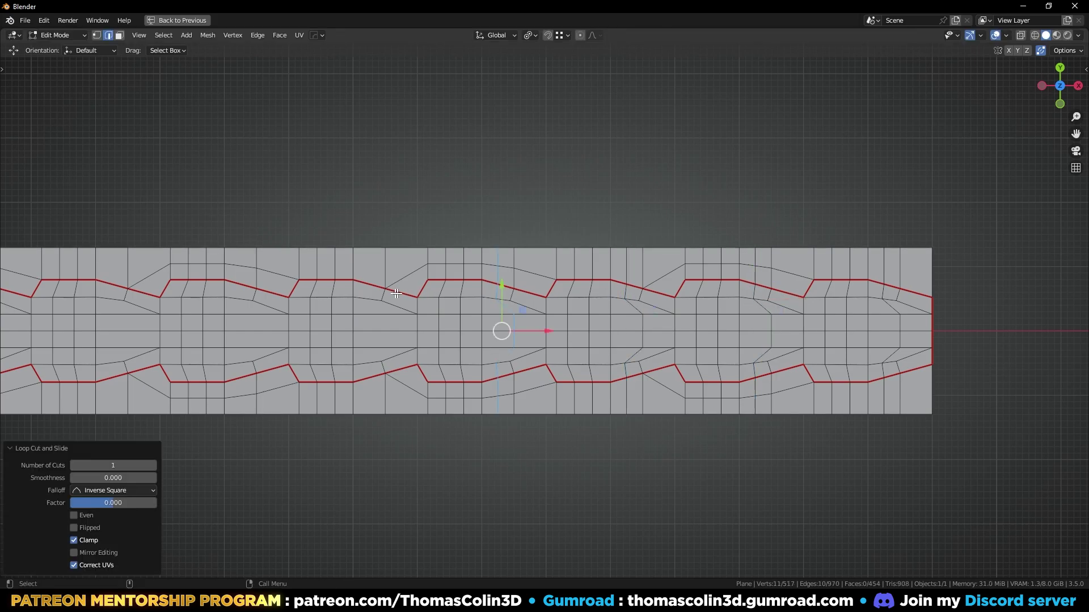
# - Add the same single taper loop cut in each of the next three segments towards the strip's start
pyautogui.hotkey('ctrl', 'r')
pyautogui.click(365, 294)
pyautogui.rightClick(365, 294)
pyautogui.hotkey('ctrl', 'r')
pyautogui.click(239, 297)
pyautogui.rightClick(238, 297)
pyautogui.hotkey('ctrl', 'r')
pyautogui.click(105, 299)
pyautogui.rightClick(105, 299)
pyautogui.click(220, 180)
# - Add a single centred loop cut through the taper of each of the first three segments
pyautogui.keyDown('shift'); pyautogui.moveTo(148, 209); pyautogui.dragTo(761, 221, button='middle'); pyautogui.keyUp('shift')
pyautogui.click(589, 309)
pyautogui.hotkey('ctrl', 'r')
pyautogui.click(589, 309)
pyautogui.rightClick(590, 310)
pyautogui.click(465, 309)
pyautogui.hotkey('ctrl', 'r')
pyautogui.click(464, 309)
pyautogui.rightClick(465, 309)
pyautogui.click(337, 312)
pyautogui.hotkey('ctrl', 'r')
pyautogui.click(337, 312)
pyautogui.rightClick(336, 312)
pyautogui.click(456, 142)
pyautogui.keyDown('ctrl'); pyautogui.moveTo(434, 262); pyautogui.dragTo(594, 277, button='middle'); pyautogui.keyUp('ctrl')
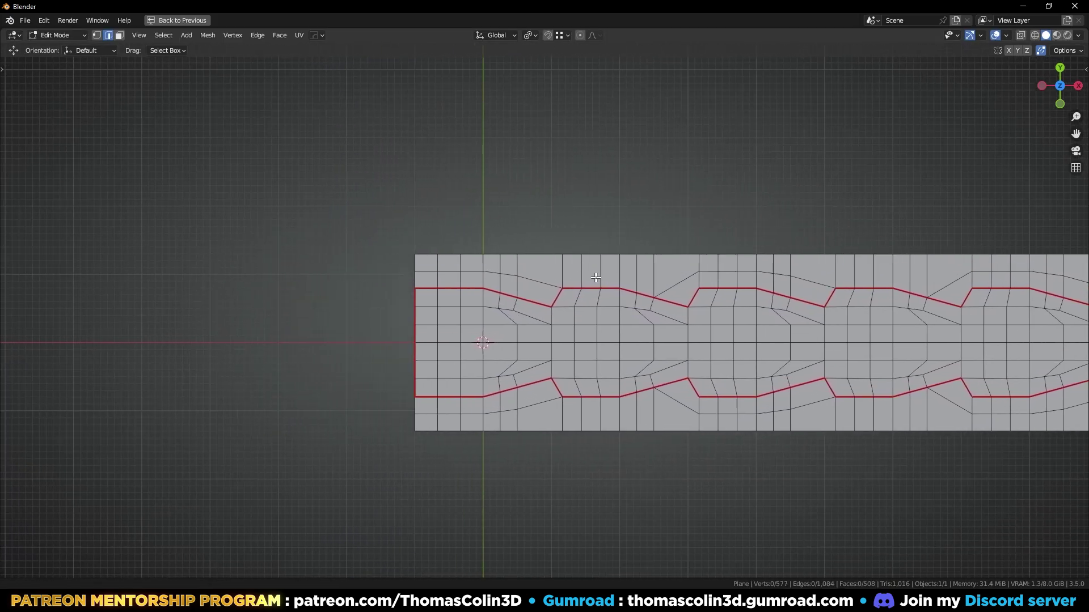
pyautogui.scroll(3, 593, 278)
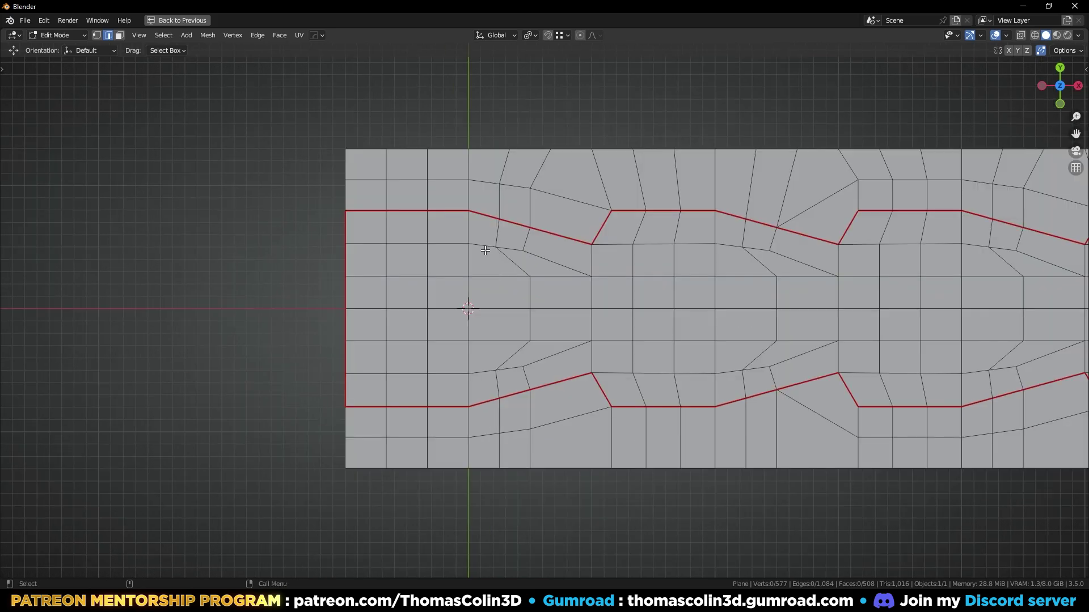
# - Evenly space the vertices of the four edge rows along the first segment's upper taper with LoopTools Space
pyautogui.click(484, 214)
pyautogui.keyDown('ctrl'); pyautogui.click(551, 232); pyautogui.keyUp('ctrl')
pyautogui.keyDown('shift'); pyautogui.click(486, 182); pyautogui.keyUp('shift')
pyautogui.keyDown('ctrl'); pyautogui.click(570, 201); pyautogui.keyUp('ctrl')
pyautogui.keyDown('shift'); pyautogui.click(487, 149); pyautogui.keyUp('shift')
pyautogui.keyDown('ctrl'); pyautogui.click(570, 149); pyautogui.keyUp('ctrl')
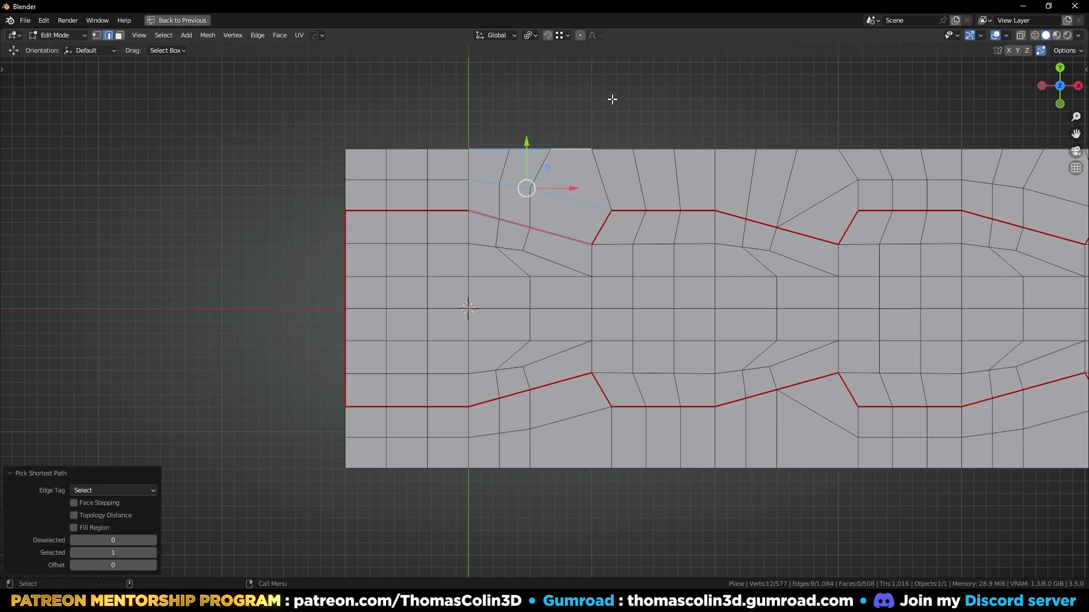
pyautogui.keyDown('shift'); pyautogui.click(482, 248); pyautogui.keyUp('shift')
pyautogui.keyDown('ctrl'); pyautogui.click(547, 261); pyautogui.keyUp('ctrl')
pyautogui.rightClick(649, 152)
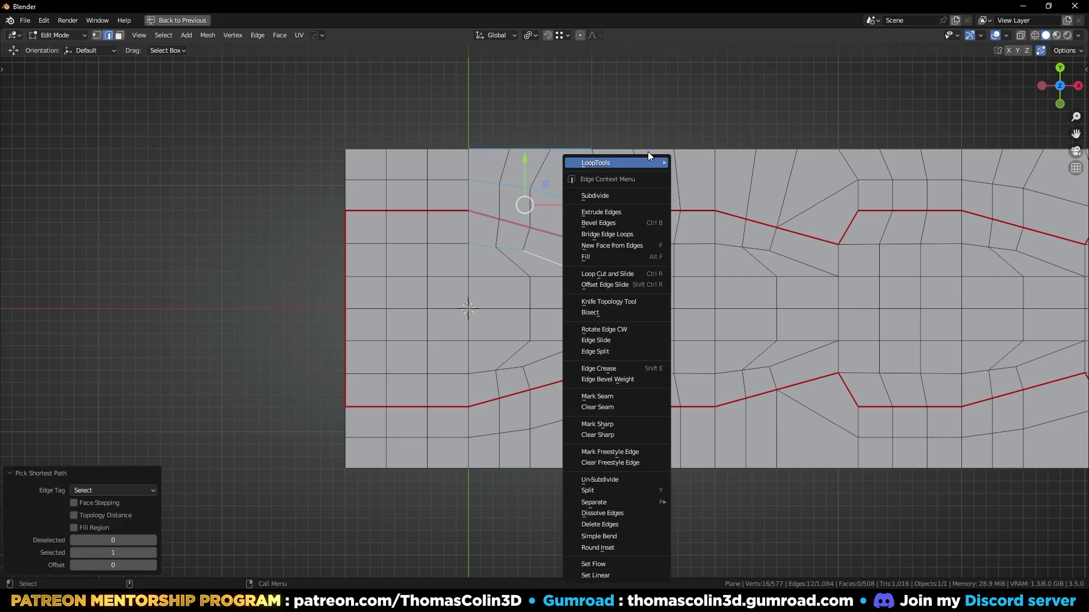
pyautogui.moveTo(649, 162)
pyautogui.click(694, 243)
pyautogui.click(598, 78)
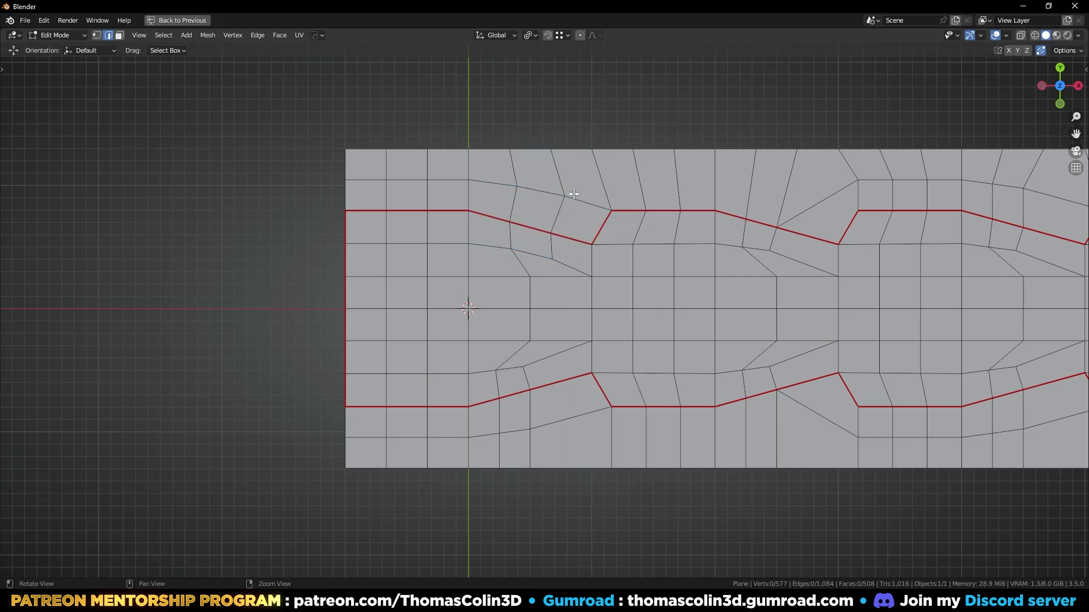
# - Extrude the mesh's whole upper border edge about 1.68 m outward along the global Y axis
pyautogui.scroll(-3, 574, 190)
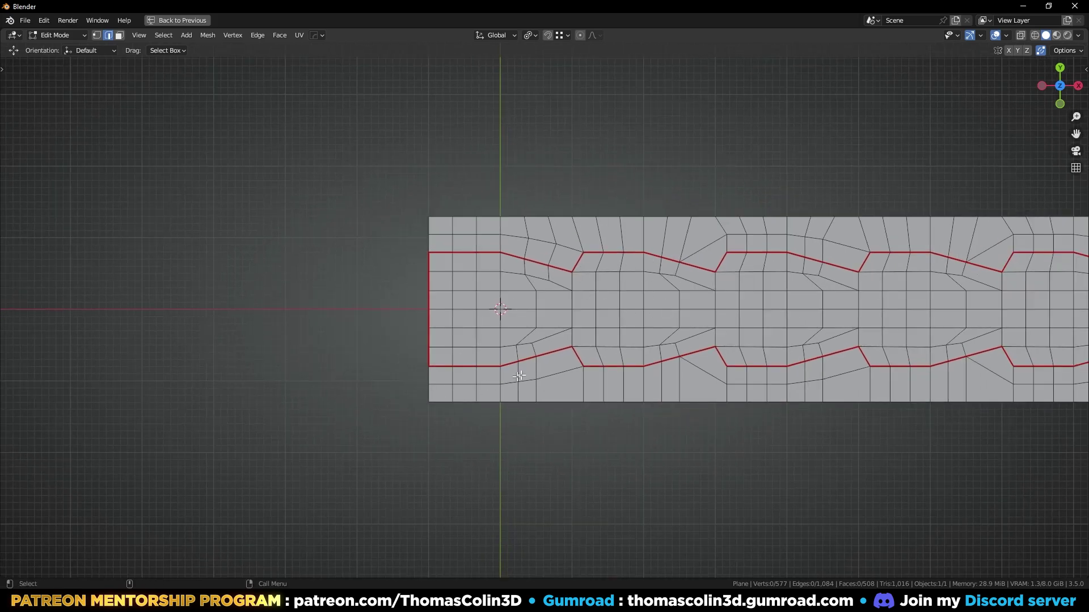
pyautogui.press('Home')
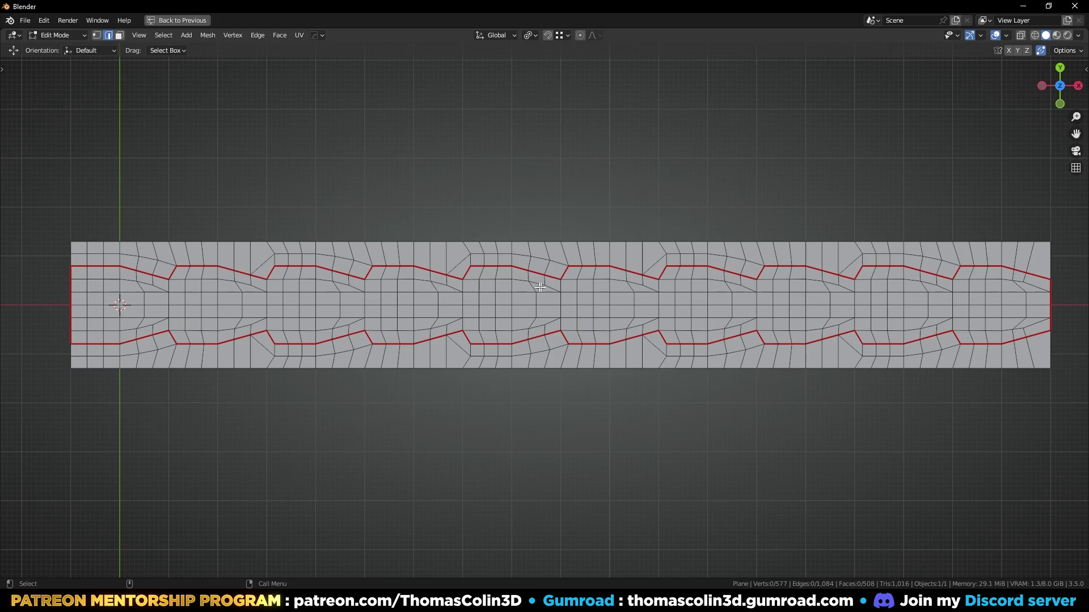
pyautogui.keyDown('alt'); pyautogui.click(1042, 241); pyautogui.keyUp('alt')
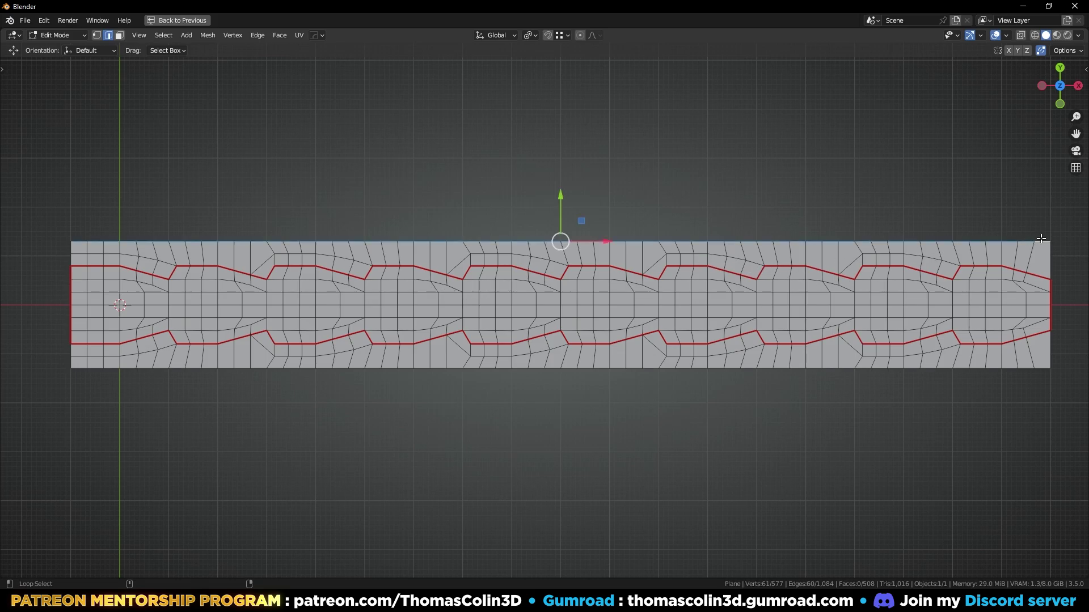
pyautogui.press('e')
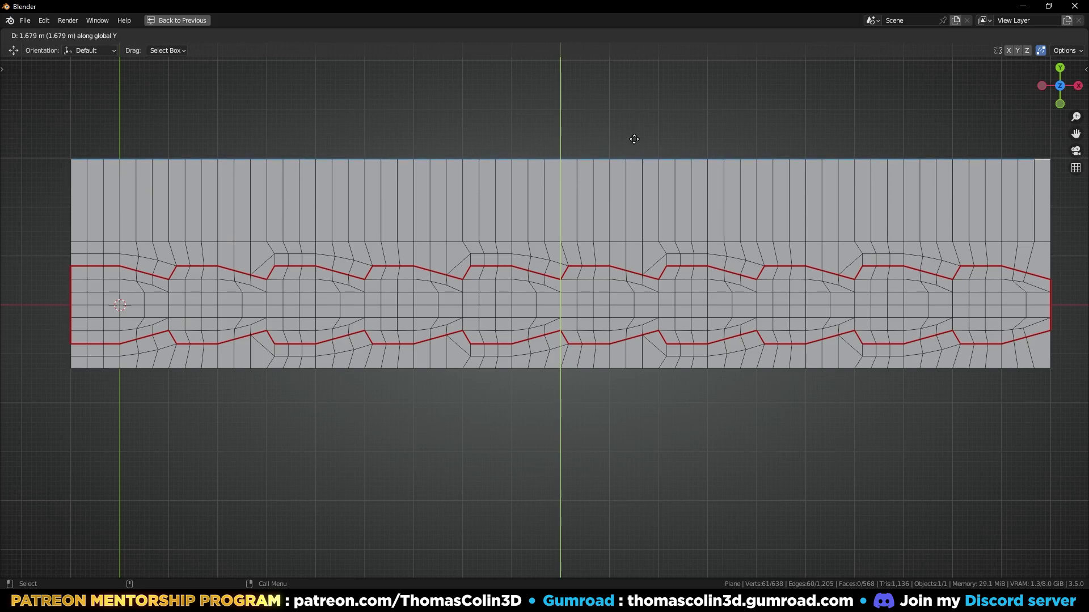
pyautogui.click(633, 138)
# - Add four unslid horizontal loop cuts across the extruded upper band
pyautogui.click(586, 193)
pyautogui.hotkey('ctrl', 'r')
pyautogui.scroll(3, 586, 193)
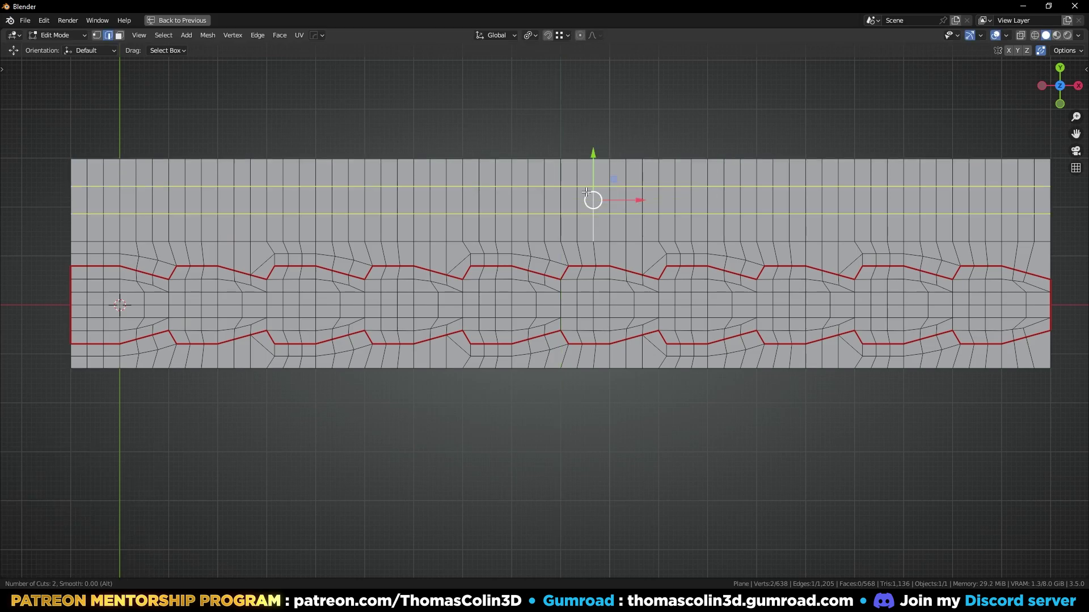
pyautogui.click(586, 193)
pyautogui.rightClick(583, 187)
# - Symmetrize the entire mesh along Y, copying the upper half onto the lower half, and leave mesh editing
pyautogui.press('a')
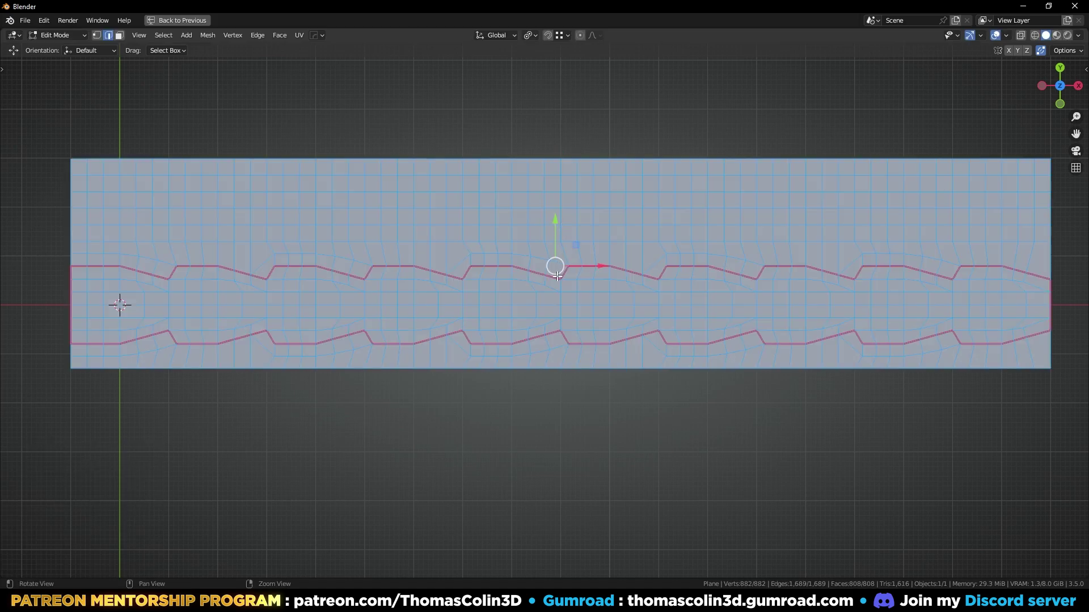
pyautogui.hotkey('alt', 'x')
pyautogui.click(555, 470)
pyautogui.press('Tab')
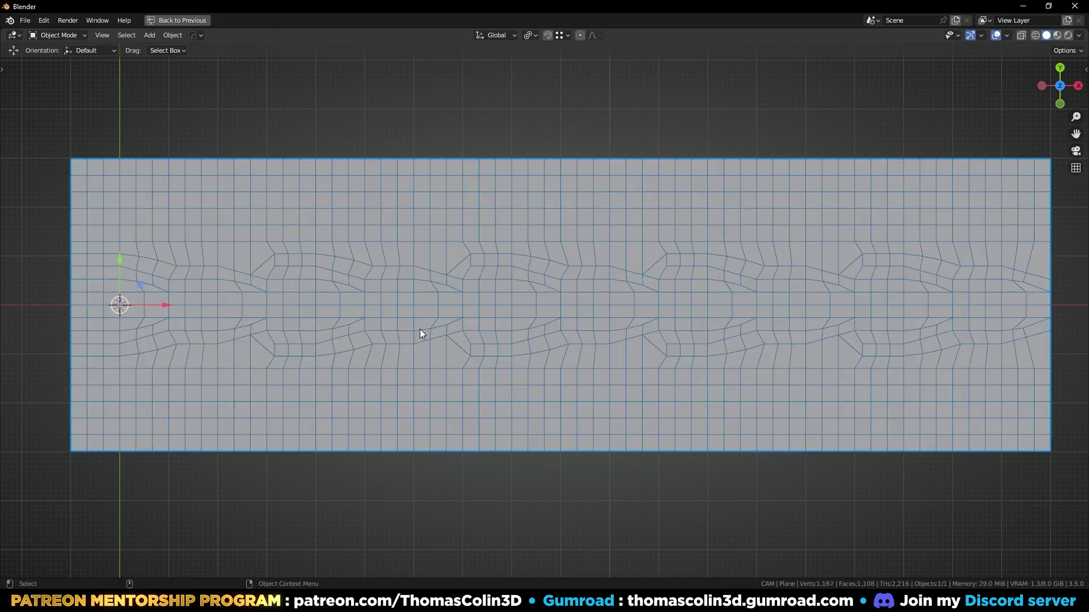
# - Select the seam-bounded central strip as linked faces and separate the selection into its own object
pyautogui.press('Tab')
pyautogui.press('3')
pyautogui.click(474, 301)
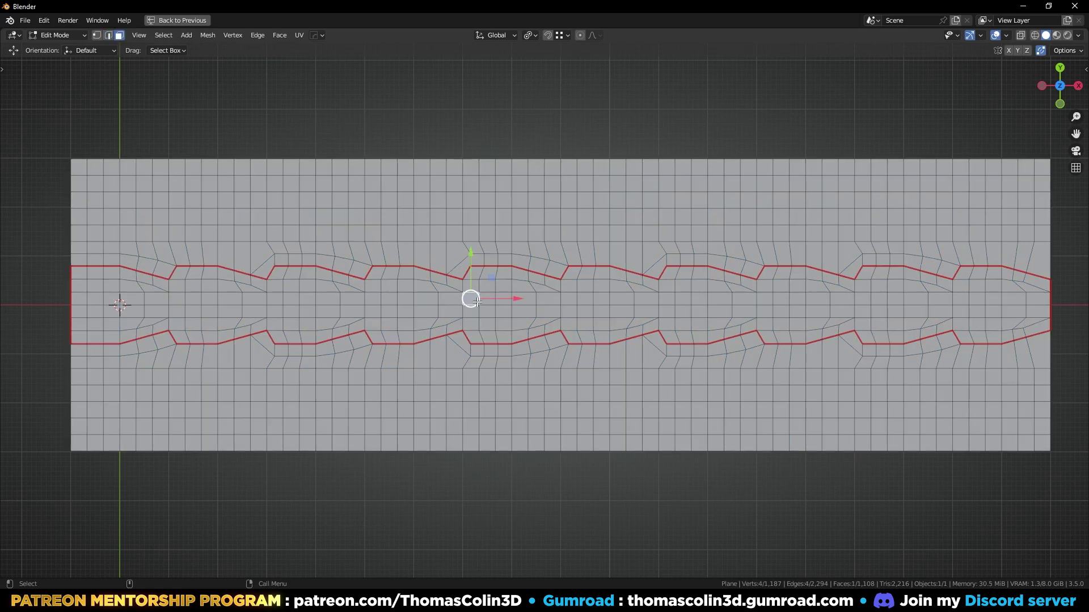
pyautogui.hotkey('ctrl', 'l')
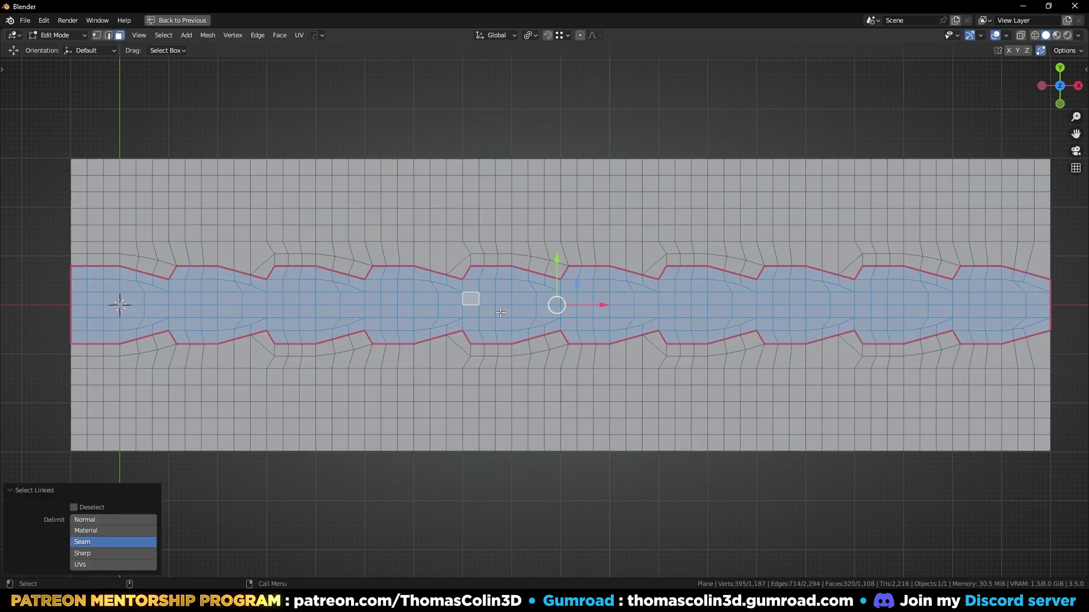
pyautogui.press('p')
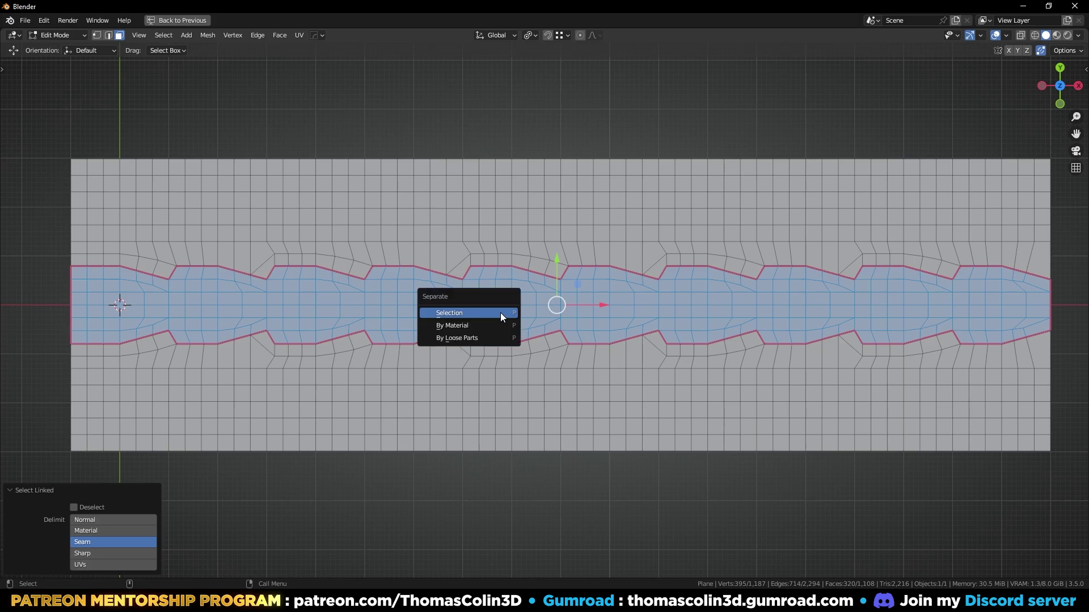
pyautogui.click(500, 313)
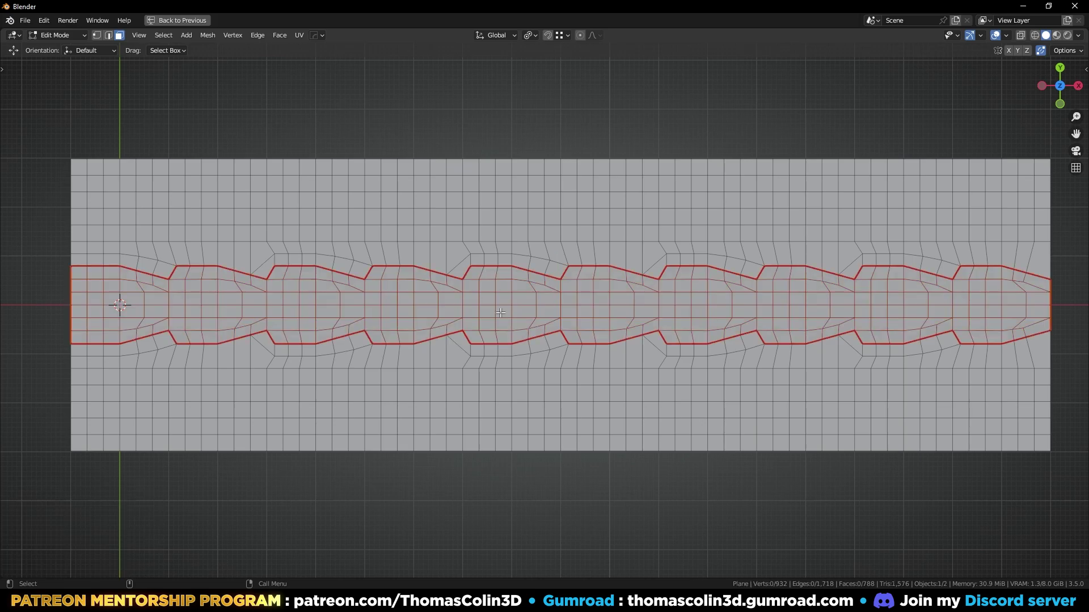
# - Select the separated segmented strip and hide every other object
pyautogui.press('Tab')
pyautogui.click(522, 311)
pyautogui.keyDown('ctrl'); pyautogui.moveTo(652, 292); pyautogui.dragTo(504, 323, button='middle'); pyautogui.keyUp('ctrl')
pyautogui.hotkey('shift', 'h')
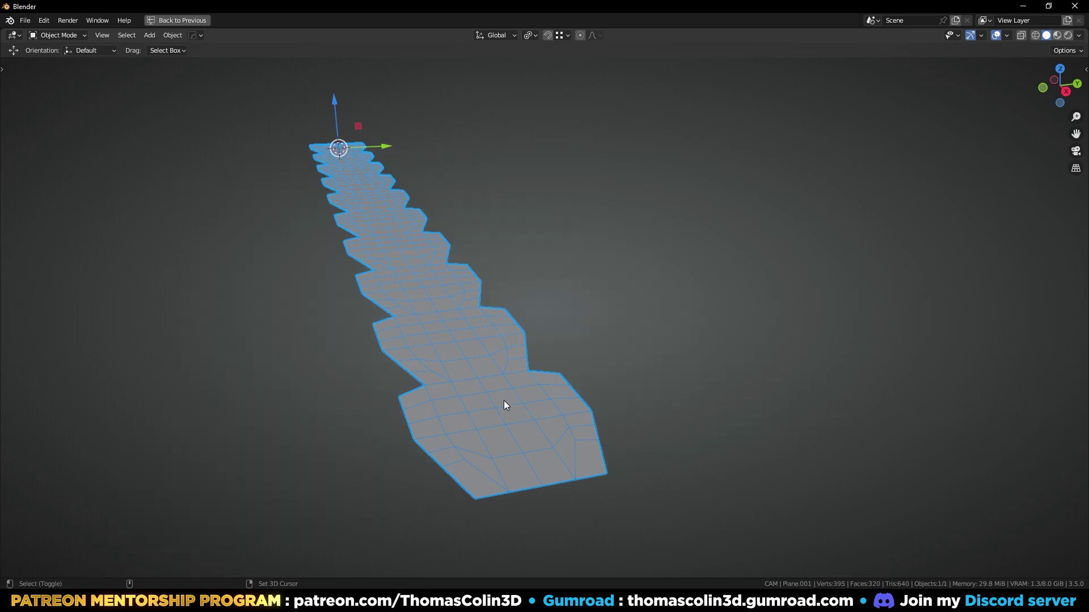
pyautogui.click(586, 340)
pyautogui.keyDown('alt'); pyautogui.moveTo(586, 340); pyautogui.dragTo(593, 333); pyautogui.keyUp('alt')
pyautogui.scroll(2, 563, 367)
pyautogui.click(550, 366)
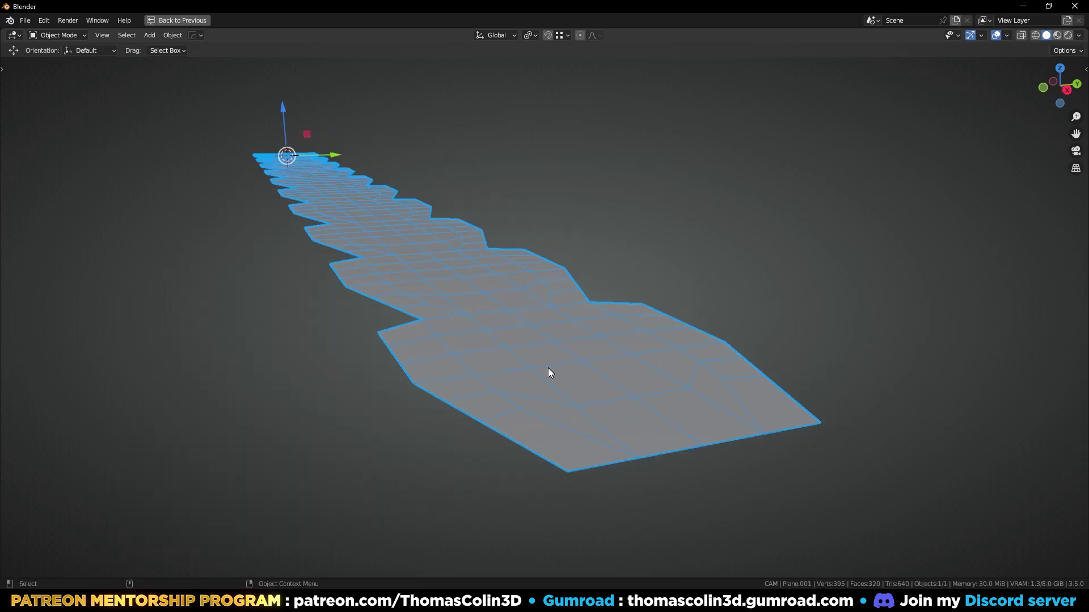
# - Extrude all faces of the isolated strip to give it a thin thickness, leaving nothing selected
pyautogui.press('3')
pyautogui.hotkey('ctrl', 'a')
pyautogui.press('2')
pyautogui.press('3')
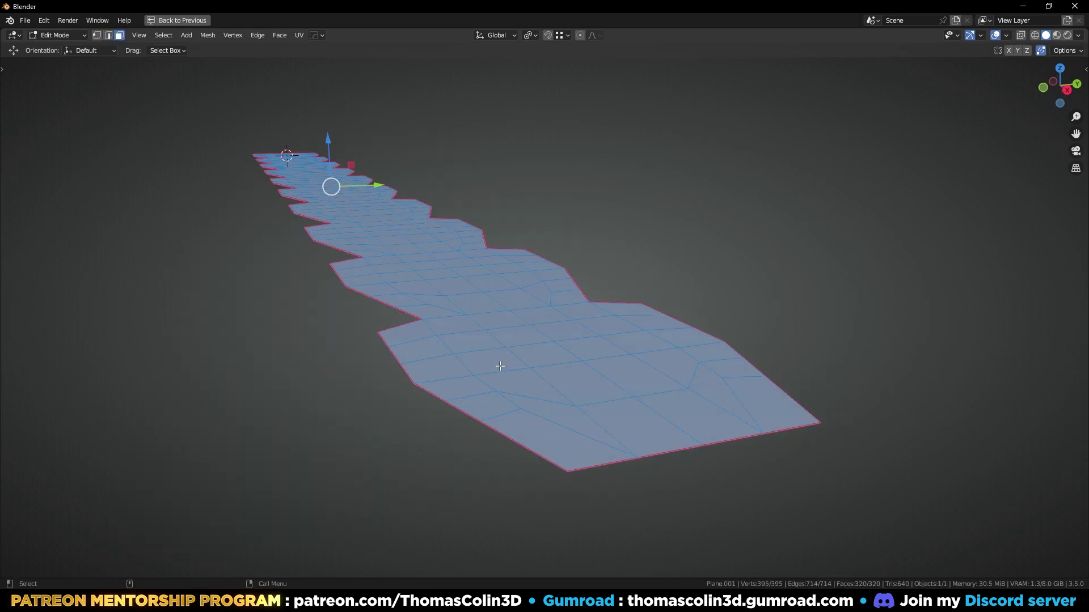
pyautogui.press('e')
pyautogui.click(500, 369)
pyautogui.hotkey('alt', 'a')
# - Select the sharp edges around the thickened strip with the sharpness threshold set to 12°
pyautogui.moveTo(333, 328); pyautogui.dragTo(472, 217, button='middle')
pyautogui.press('2')
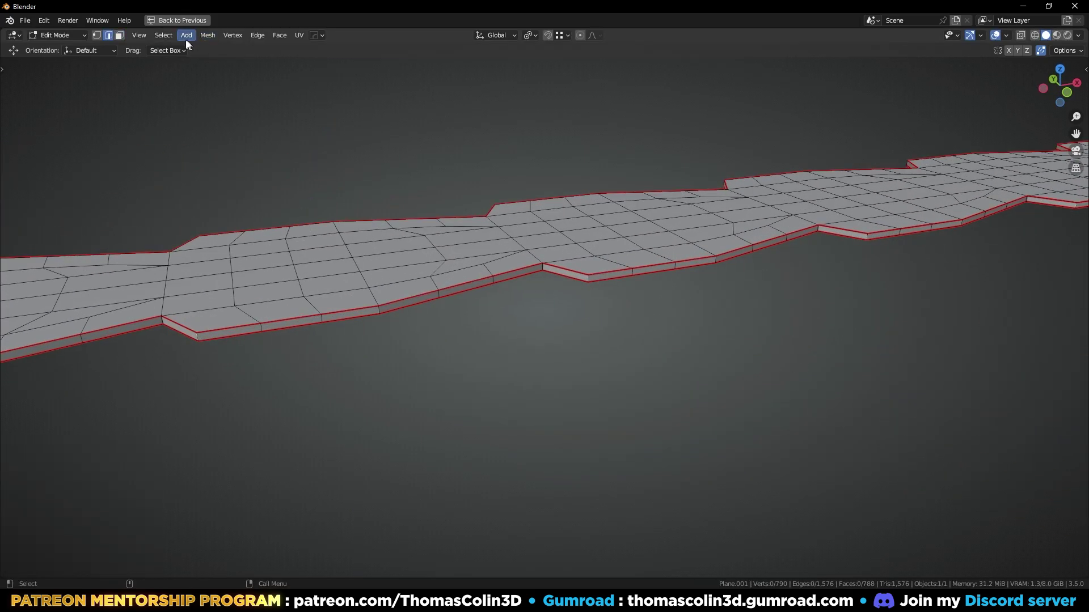
pyautogui.click(169, 35)
pyautogui.click(200, 155)
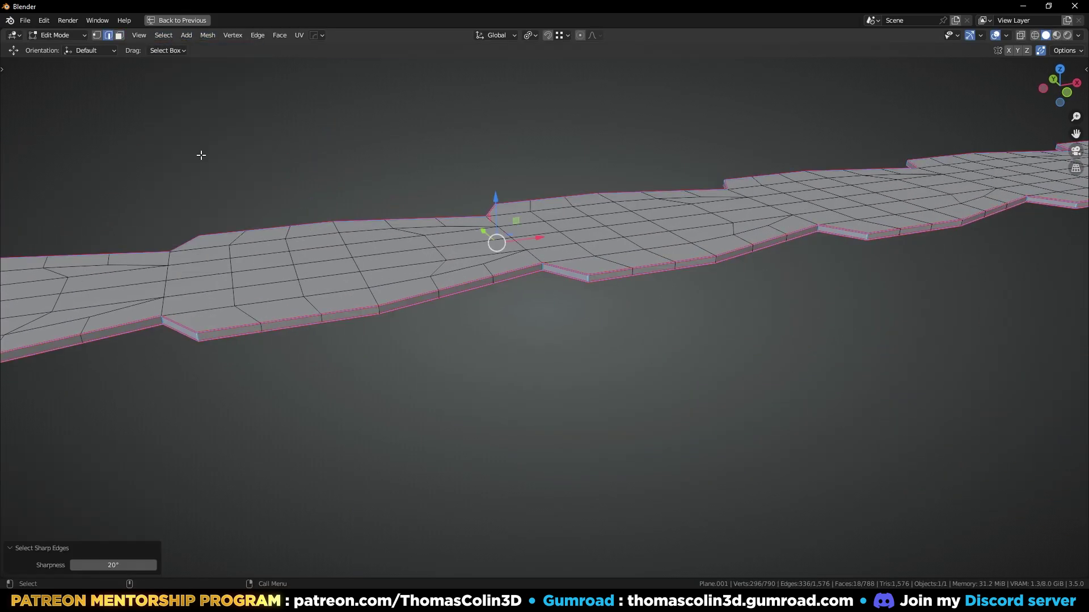
pyautogui.keyDown('shift'); pyautogui.moveTo(432, 341); pyautogui.dragTo(519, 356, button='middle'); pyautogui.keyUp('shift')
pyautogui.scroll(2, 485, 338)
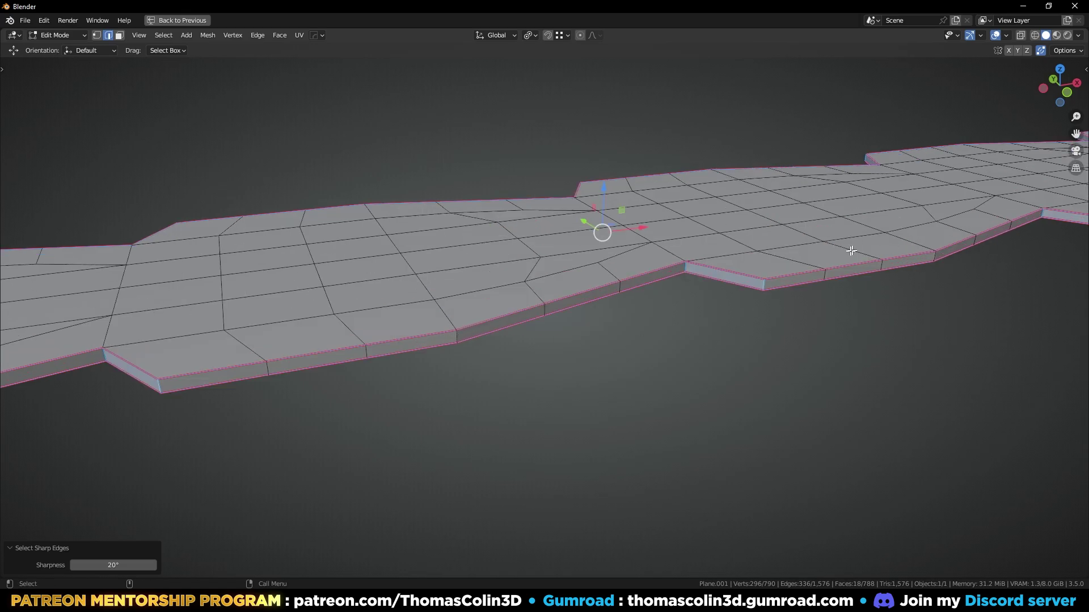
pyautogui.moveTo(128, 562); pyautogui.dragTo(130, 562)
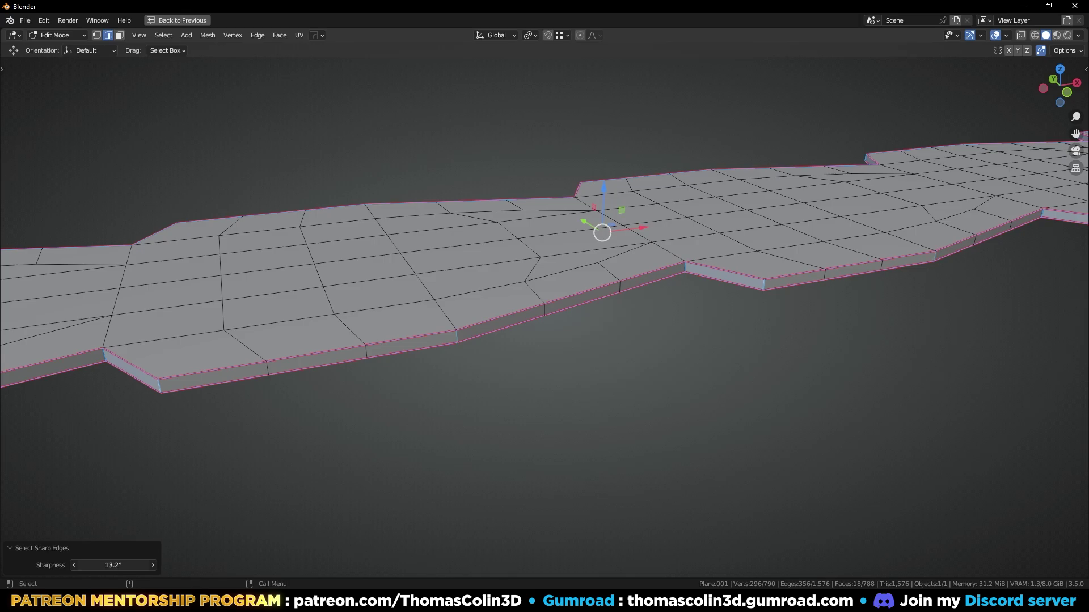
pyautogui.moveTo(127, 565); pyautogui.dragTo(127, 565)
# - Bevel the selected sharp edges about 0.041 m wide with 2 segments and shape 1.000, and adjust the miter options
pyautogui.moveTo(545, 284); pyautogui.dragTo(522, 284, button='middle')
pyautogui.scroll(3, 527, 285)
pyautogui.hotkey('ctrl', 'b')
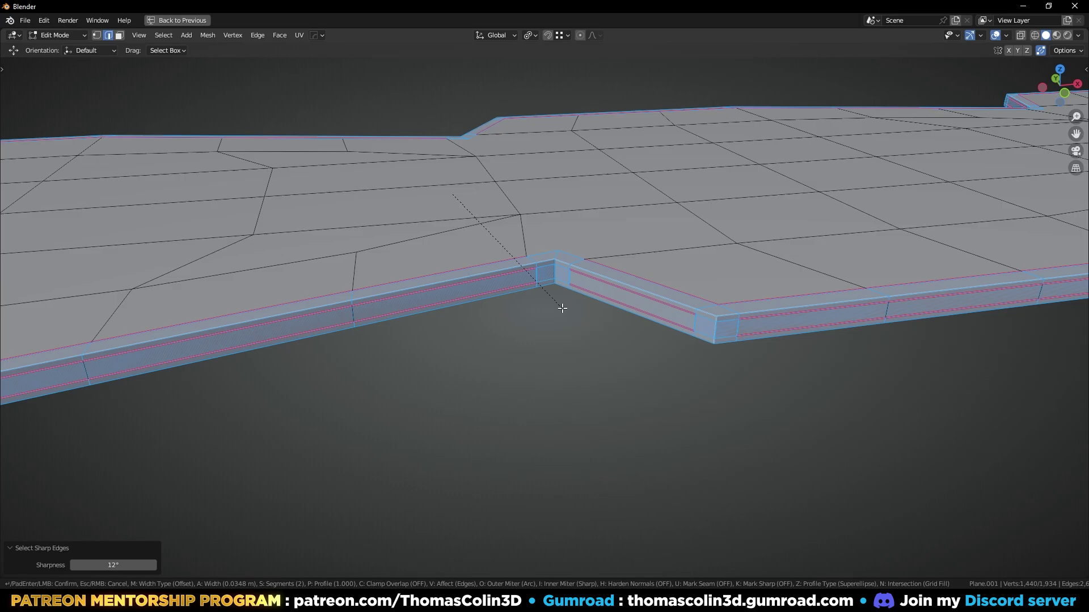
pyautogui.click(565, 310)
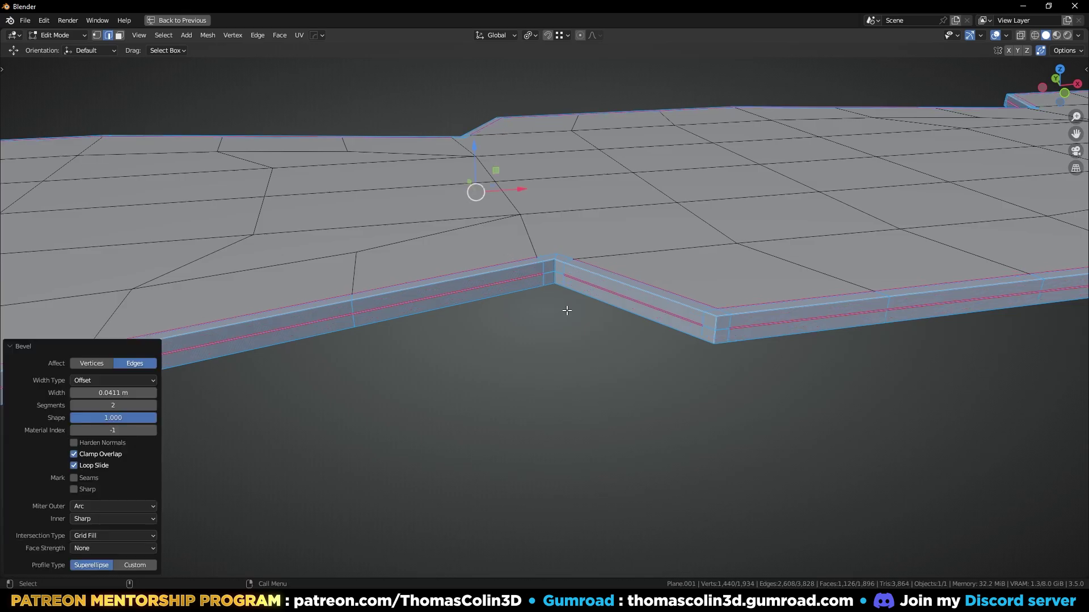
pyautogui.click(88, 504)
pyautogui.click(91, 517)
pyautogui.click(91, 506)
pyautogui.click(88, 542)
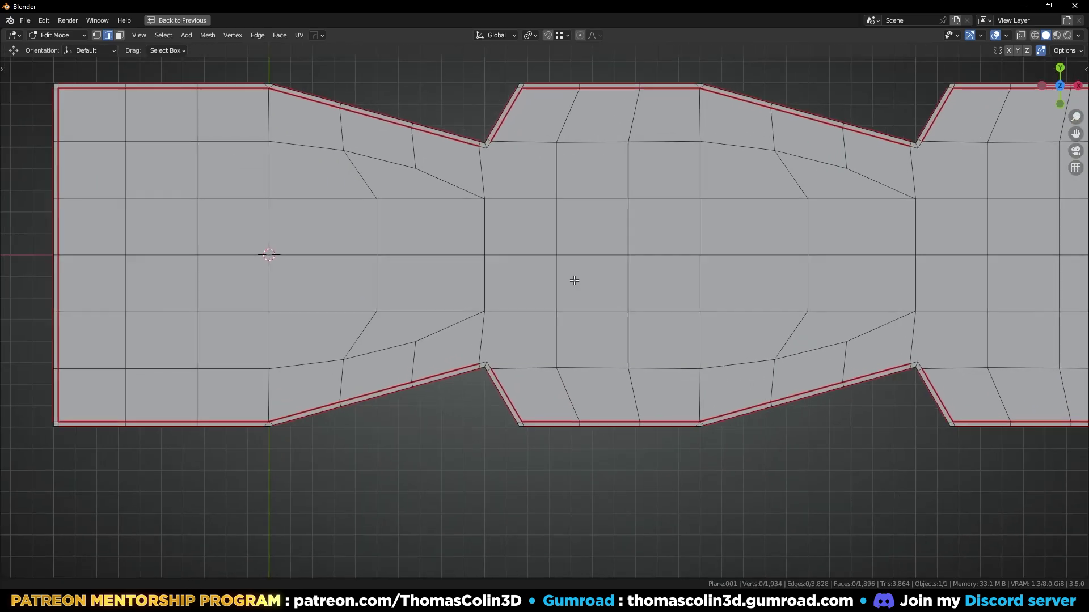
# - Connect the inner bevel corner of the first two upper notches to the adjacent grid vertex of the following segment
pyautogui.keyDown('shift'); pyautogui.moveTo(574, 280); pyautogui.dragTo(592, 372, button='middle'); pyautogui.keyUp('shift')
pyautogui.keyDown('ctrl'); pyautogui.moveTo(592, 371); pyautogui.dragTo(587, 310, button='middle'); pyautogui.keyUp('ctrl')
pyautogui.press('1')
pyautogui.click(483, 190)
pyautogui.keyDown('shift'); pyautogui.click(592, 269); pyautogui.keyUp('shift')
pyautogui.press('j')
pyautogui.keyDown('alt'); pyautogui.moveTo(834, 300); pyautogui.dragTo(387, 313, button='middle'); pyautogui.keyUp('alt')
pyautogui.keyDown('alt'); pyautogui.moveTo(773, 238); pyautogui.dragTo(553, 259, button='middle'); pyautogui.keyUp('alt')
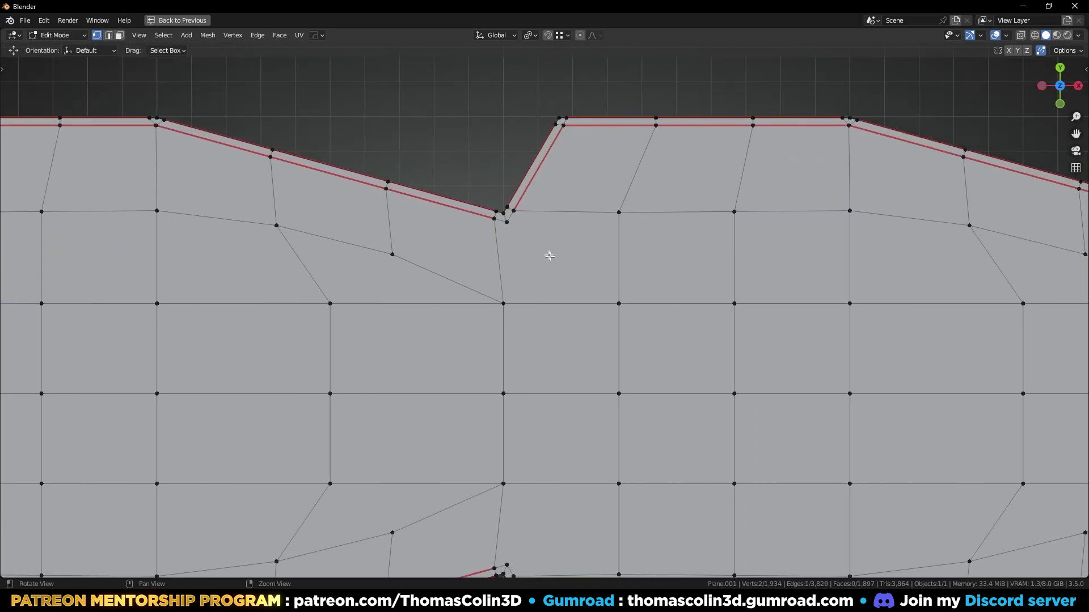
pyautogui.click(506, 221)
pyautogui.keyDown('shift'); pyautogui.click(616, 308); pyautogui.keyUp('shift')
pyautogui.press('j')
# - Add the same diagonal connecting edge at the third and fourth upper notches
pyautogui.keyDown('alt'); pyautogui.moveTo(615, 310); pyautogui.dragTo(763, 280, button='right'); pyautogui.keyUp('alt')
pyautogui.keyDown('alt'); pyautogui.moveTo(836, 280); pyautogui.dragTo(605, 261, button='middle'); pyautogui.keyUp('alt')
pyautogui.click(641, 251)
pyautogui.keyDown('shift'); pyautogui.click(692, 284); pyautogui.keyUp('shift')
pyautogui.press('j')
pyautogui.keyDown('alt'); pyautogui.moveTo(936, 296); pyautogui.dragTo(626, 295, button='middle'); pyautogui.keyUp('alt')
pyautogui.click(674, 251)
pyautogui.keyDown('shift'); pyautogui.click(730, 289); pyautogui.keyUp('shift')
pyautogui.press('j')
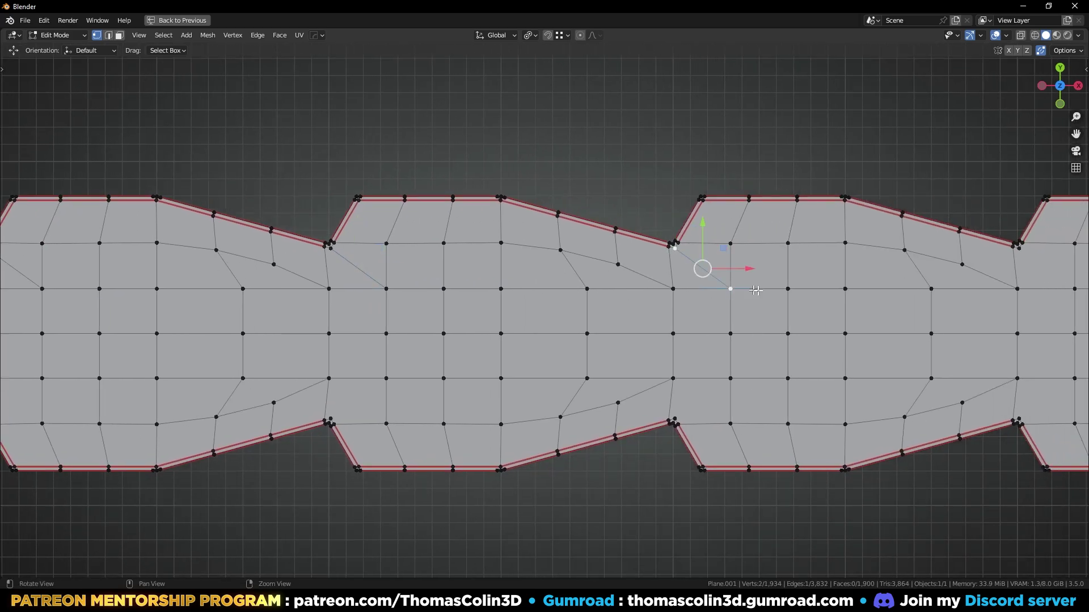
# - Join the bevel corner to the following segment's grid vertex at the fifth, sixth and seventh upper notches
pyautogui.keyDown('shift'); pyautogui.moveTo(1021, 295); pyautogui.dragTo(732, 280, button='middle'); pyautogui.keyUp('shift')
pyautogui.click(731, 233)
pyautogui.keyDown('shift'); pyautogui.click(787, 275); pyautogui.keyUp('shift')
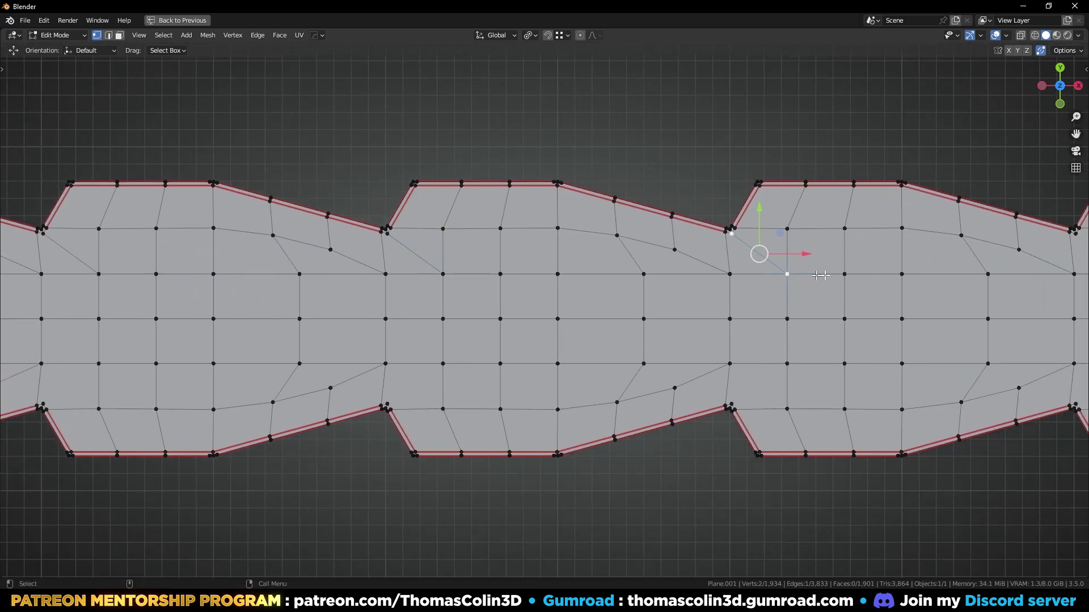
pyautogui.press('j')
pyautogui.keyDown('shift'); pyautogui.moveTo(916, 282); pyautogui.dragTo(564, 280, button='middle'); pyautogui.keyUp('shift')
pyautogui.click(721, 234)
pyautogui.keyDown('shift'); pyautogui.click(777, 275); pyautogui.keyUp('shift')
pyautogui.press('j')
pyautogui.keyDown('shift'); pyautogui.moveTo(1049, 278); pyautogui.dragTo(726, 272, button='middle'); pyautogui.keyUp('shift')
pyautogui.click(743, 234)
pyautogui.keyDown('shift'); pyautogui.click(798, 275); pyautogui.keyUp('shift')
pyautogui.press('j')
# - Connect the bevel corner to the neighbouring grid vertex at the last two upper notches
pyautogui.keyDown('shift'); pyautogui.moveTo(1077, 244); pyautogui.dragTo(829, 221, button='middle'); pyautogui.keyUp('shift')
pyautogui.click(839, 212)
pyautogui.keyDown('shift'); pyautogui.click(895, 252); pyautogui.keyUp('shift')
pyautogui.press('j')
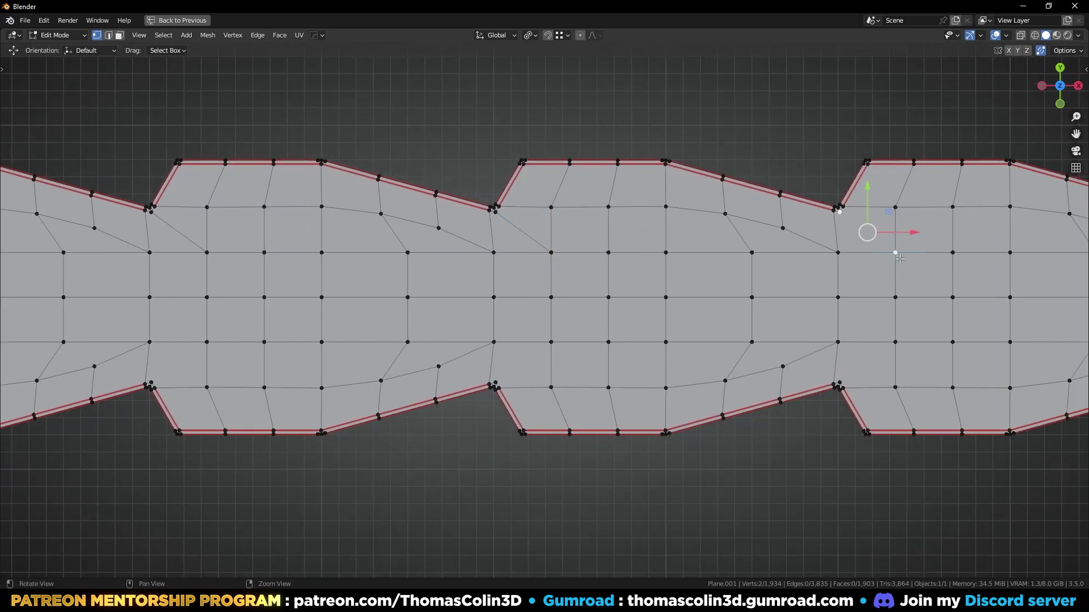
pyautogui.keyDown('shift'); pyautogui.moveTo(1055, 238); pyautogui.dragTo(700, 223, button='middle'); pyautogui.keyUp('shift')
pyautogui.click(828, 206)
pyautogui.keyDown('shift'); pyautogui.click(884, 246); pyautogui.keyUp('shift')
pyautogui.press('j')
# - Symmetrize the whole strip along Y from the positive to the negative side and return to Object Mode
pyautogui.keyDown('shift'); pyautogui.moveTo(999, 267); pyautogui.dragTo(582, 245, button='middle'); pyautogui.keyUp('shift')
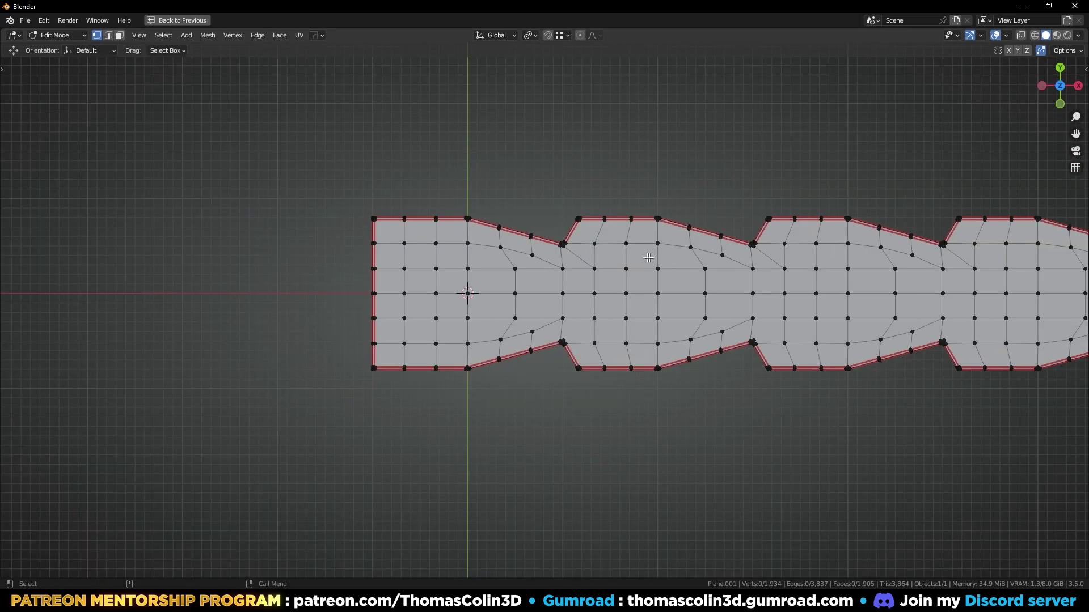
pyautogui.press('a')
pyautogui.hotkey('alt', 'x')
pyautogui.scroll(5, 615, 486)
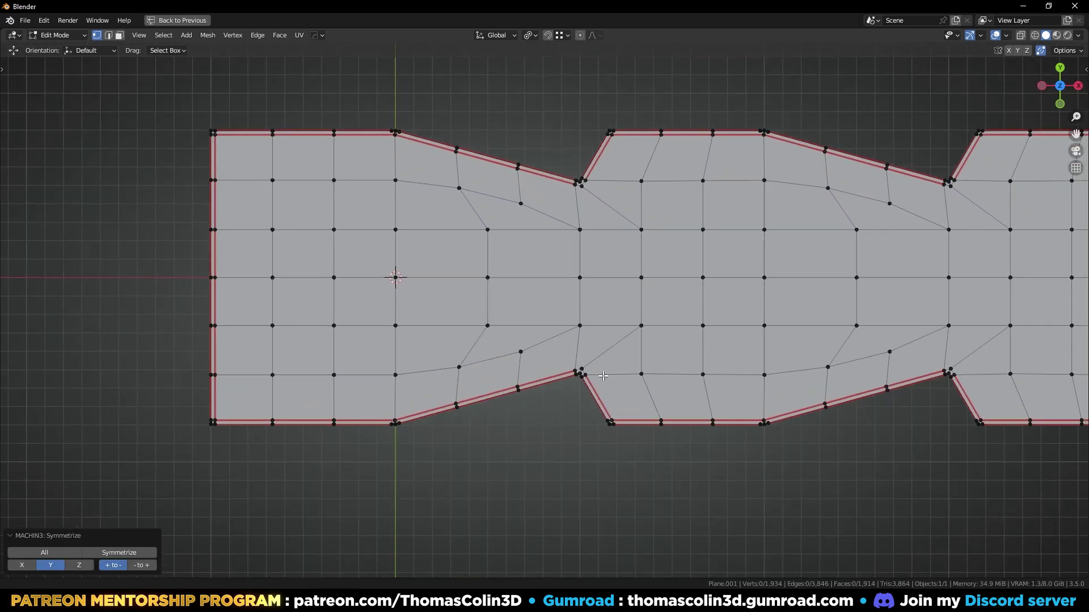
pyautogui.press('Tab')
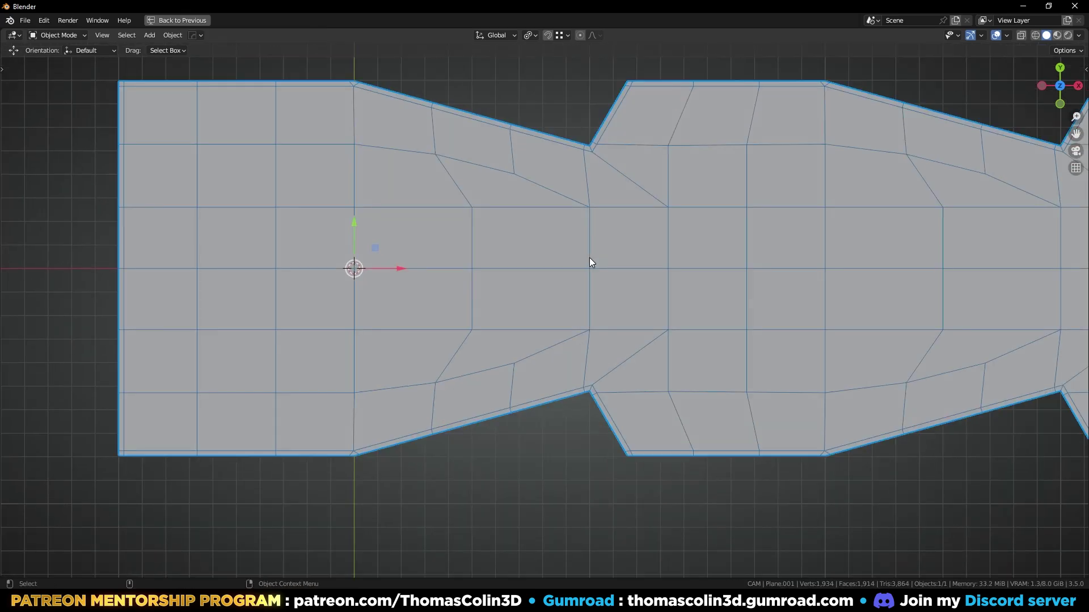
# - Add a level 2 subdivision to the strip and shade it smooth
pyautogui.hotkey('ctrl', '2')
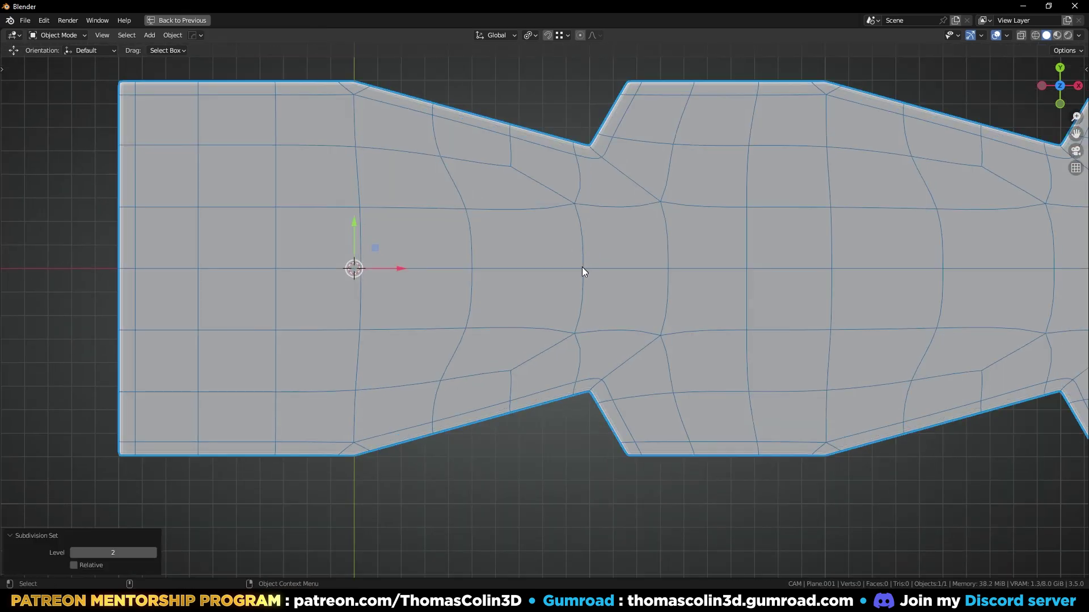
pyautogui.rightClick(574, 256)
pyautogui.click(558, 256)
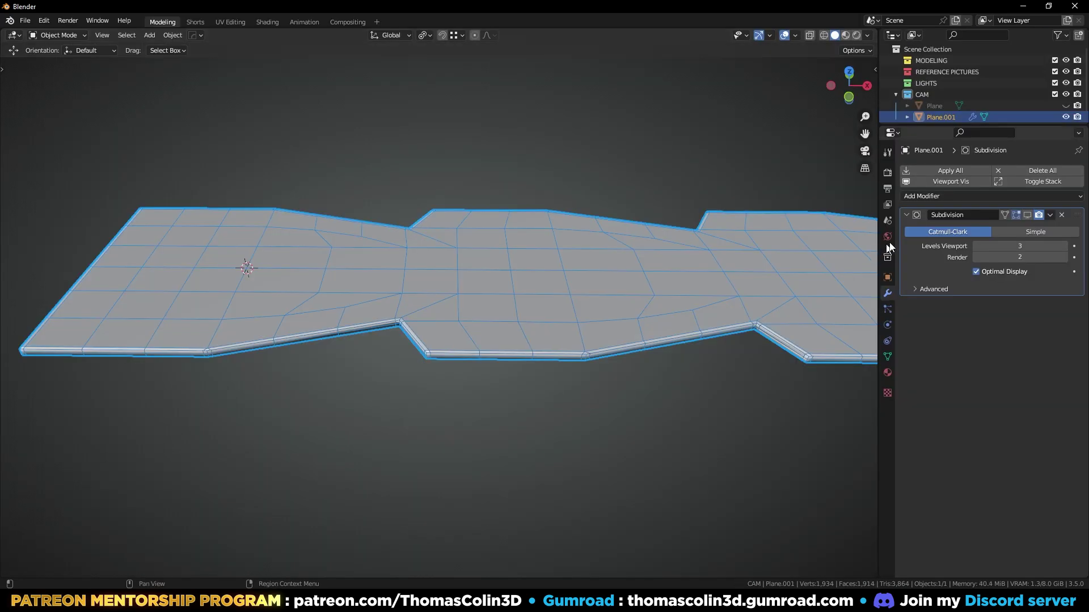
# - Add a Mirror modifier to the strip with only the Z axis and Z bisect enabled
pyautogui.click(927, 196)
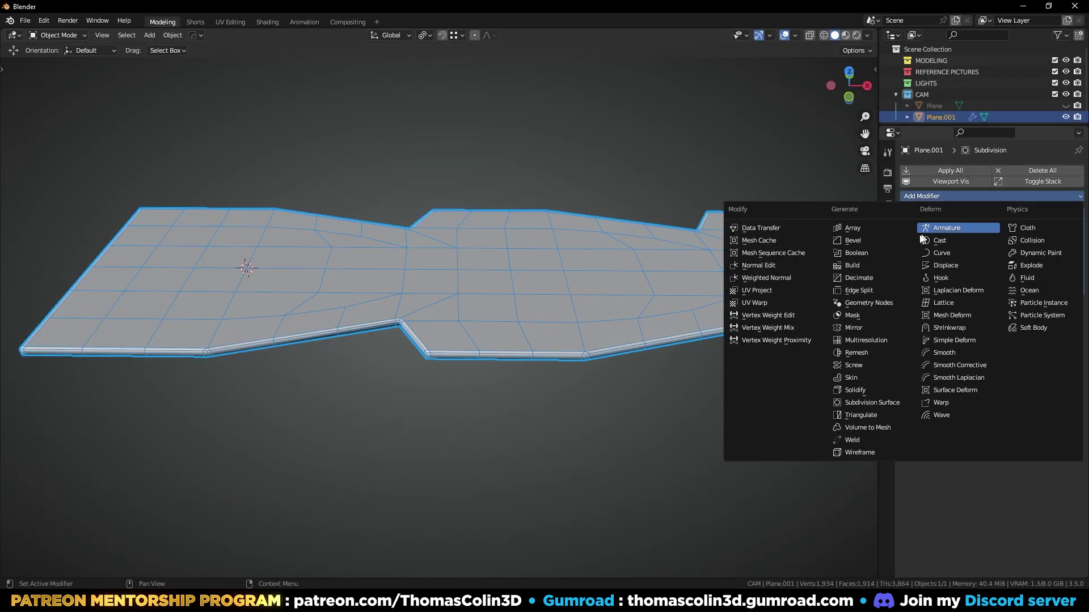
pyautogui.click(853, 328)
pyautogui.click(986, 322)
pyautogui.click(1050, 321)
pyautogui.click(1050, 334)
pyautogui.moveTo(567, 267); pyautogui.dragTo(498, 192, button='middle')
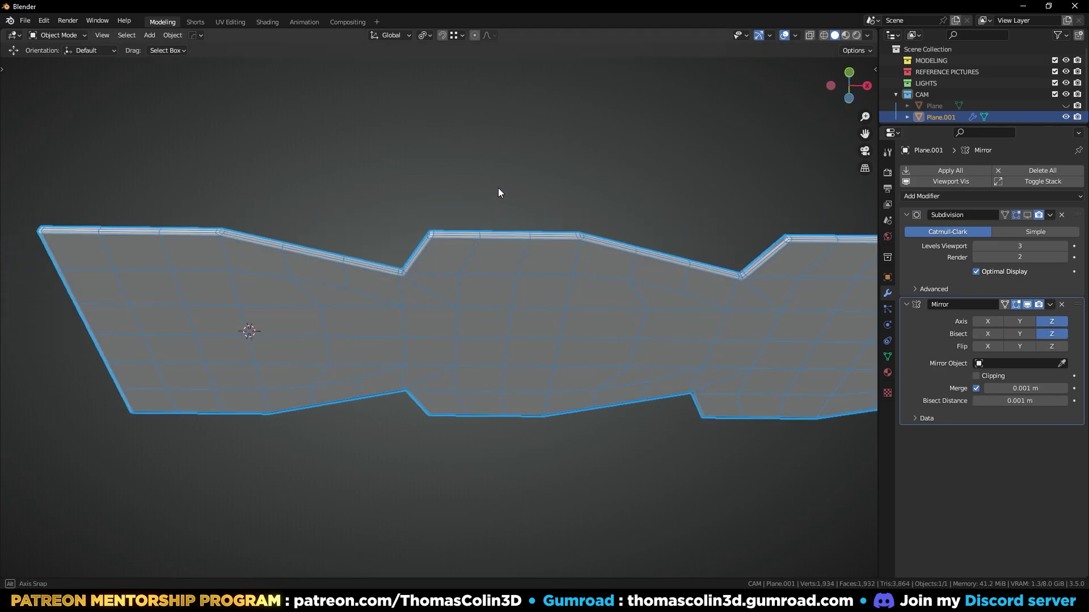
# - Apply the strip's Mirror modifier, then reveal and select the hidden outer plane
pyautogui.hotkey('ctrl', 'a')
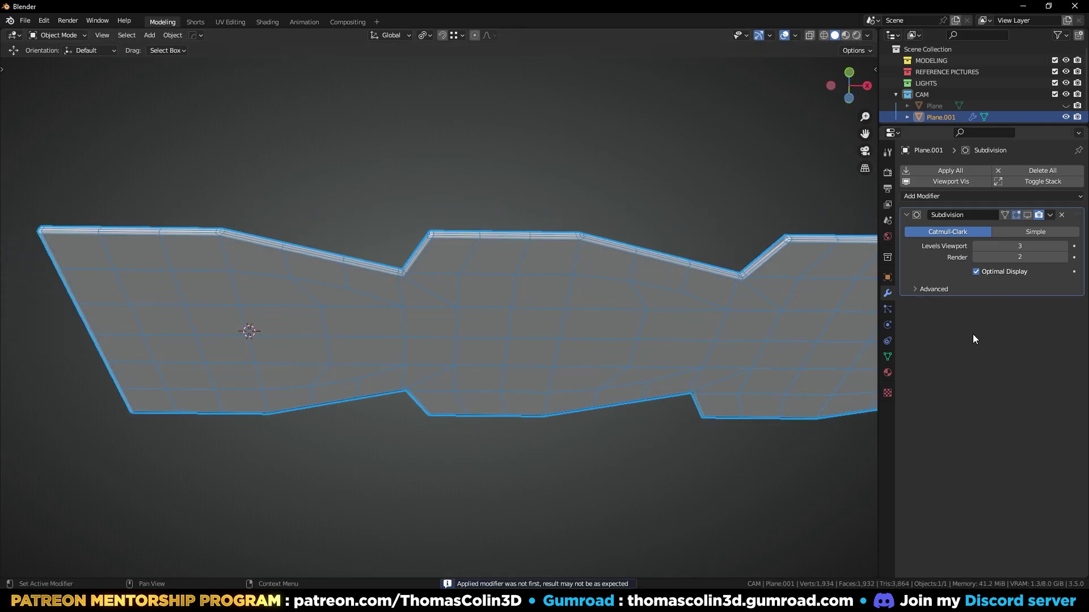
pyautogui.click(454, 161)
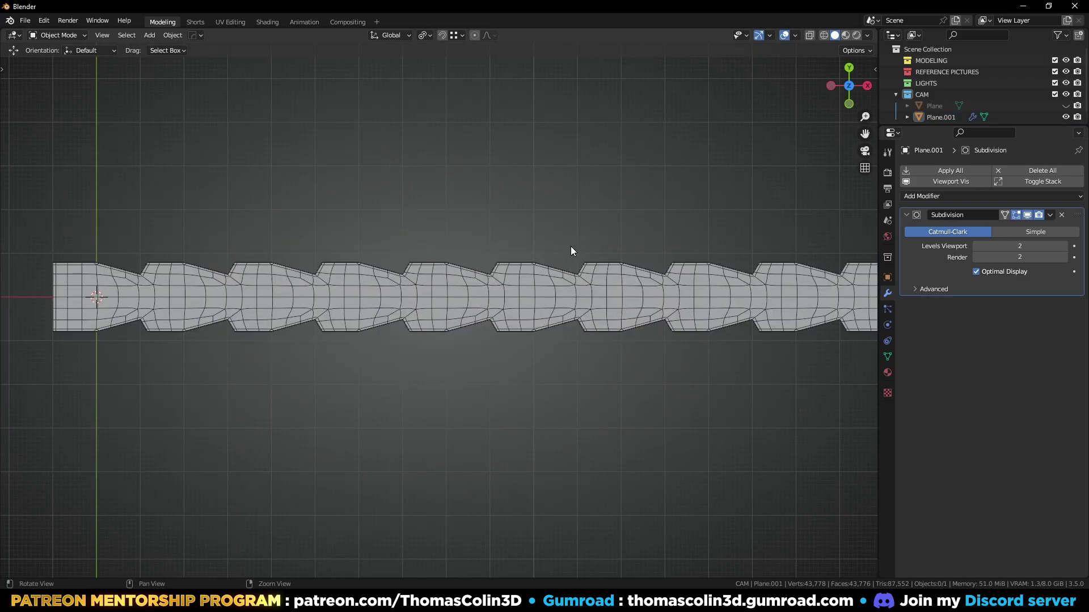
pyautogui.hotkey('alt', 'h')
pyautogui.click(570, 241)
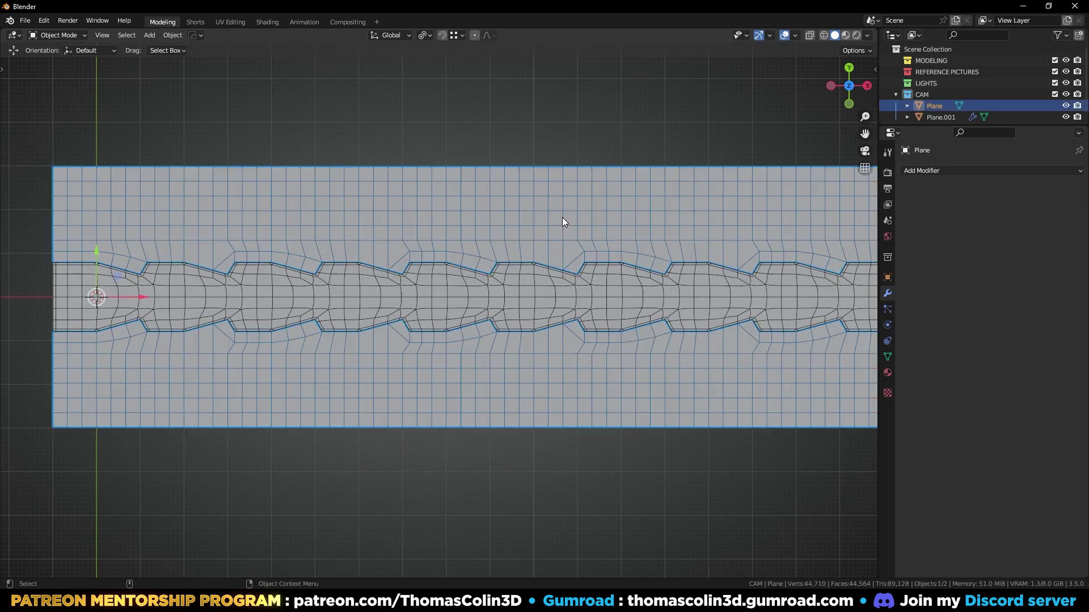
# - Extrude the outer plane about 0.04 m downward along Z so its thickness matches the strip
pyautogui.press('Tab')
pyautogui.moveTo(544, 282); pyautogui.dragTo(475, 392, button='middle')
pyautogui.press('e')
pyautogui.press('z')
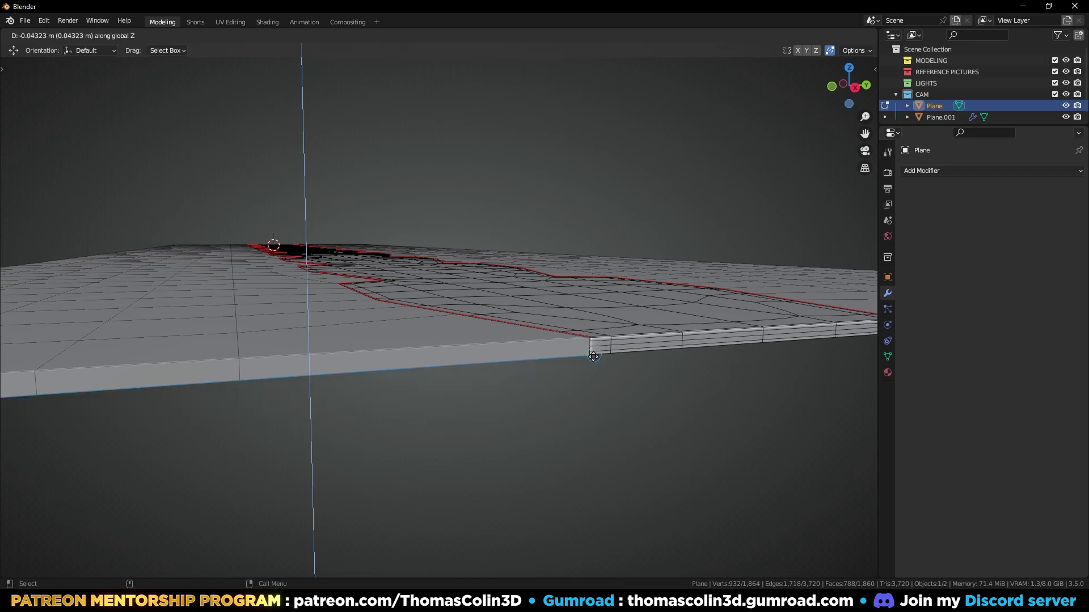
pyautogui.click(592, 358)
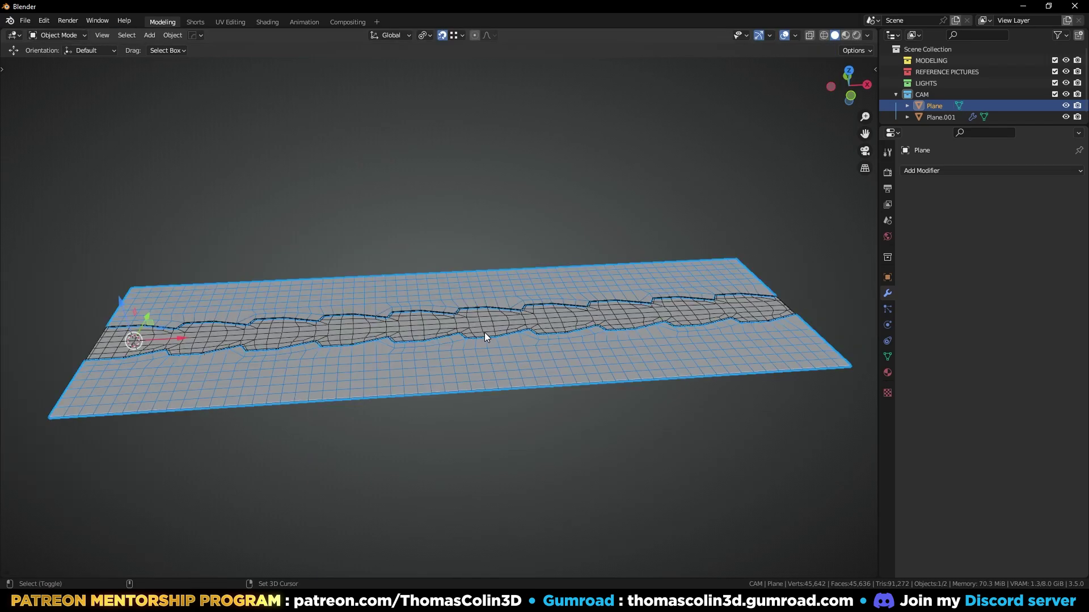
# - Isolate the outer plane and delete the faces of its half on the negative Y side
pyautogui.hotkey('shift', 'h')
pyautogui.press('KP_7')
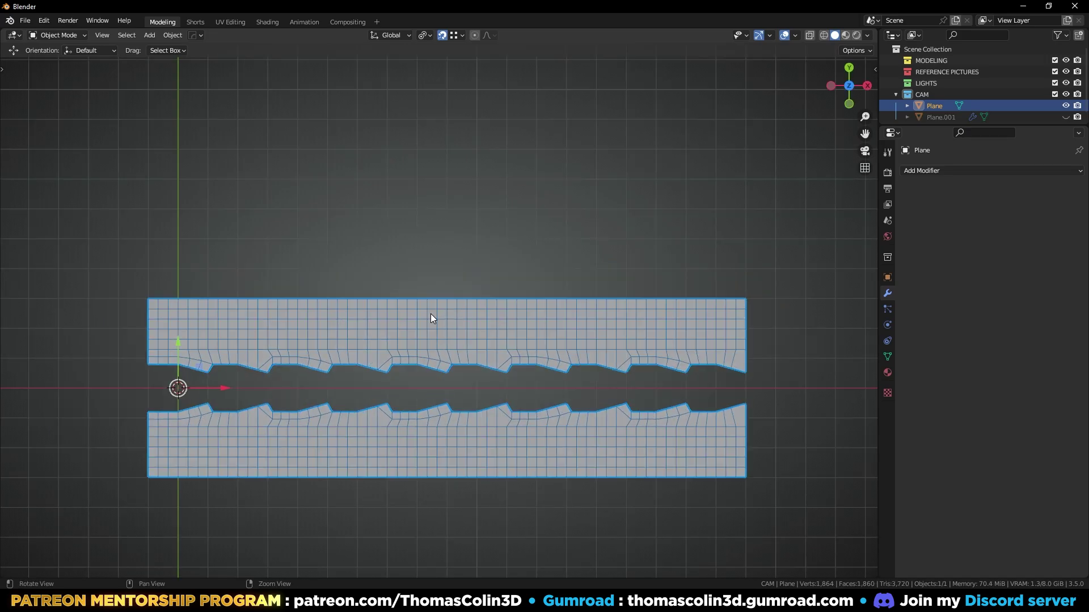
pyautogui.press('Tab')
pyautogui.moveTo(106, 386); pyautogui.dragTo(780, 517)
pyautogui.press('x')
pyautogui.click(488, 372)
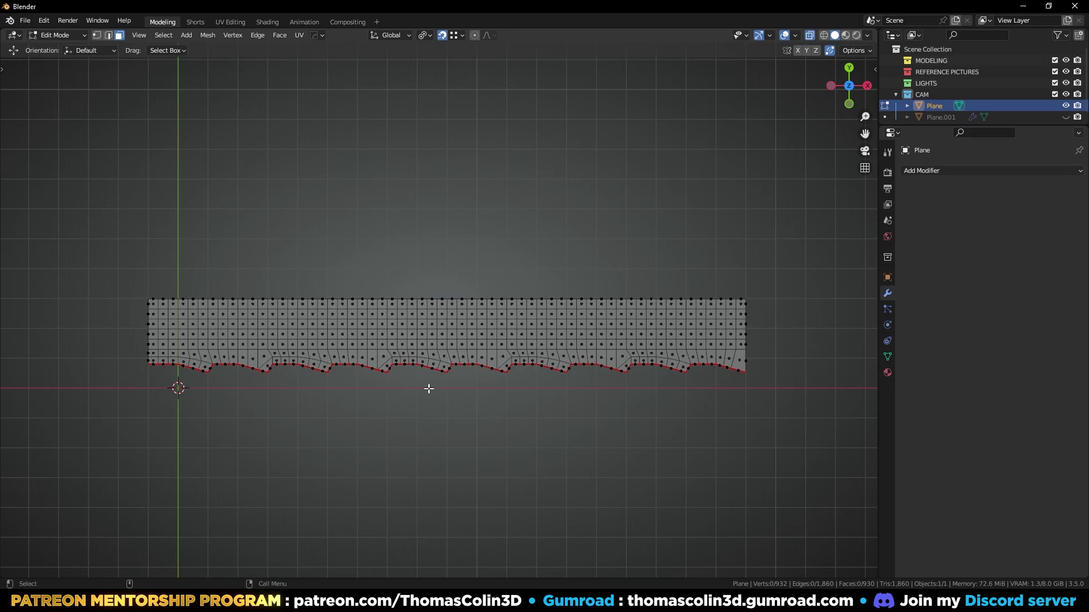
# - Select the outer plane's sharp edges at 12° sharpness and bevel them with two segments
pyautogui.press('2')
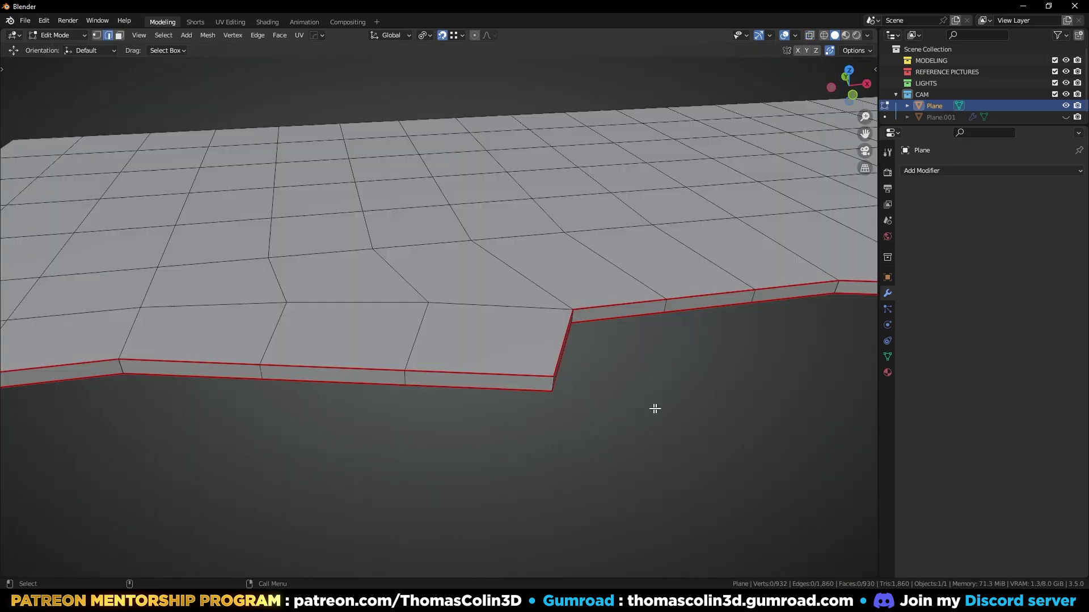
pyautogui.press('q')
pyautogui.click(664, 410)
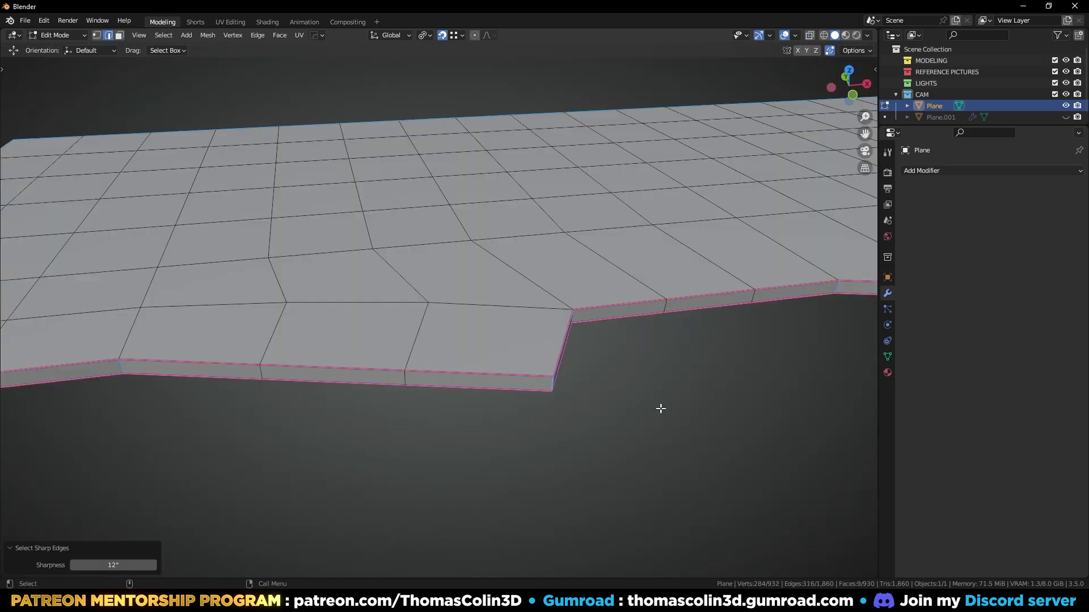
pyautogui.moveTo(661, 408); pyautogui.dragTo(547, 377, button='middle')
pyautogui.hotkey('ctrl', 'b')
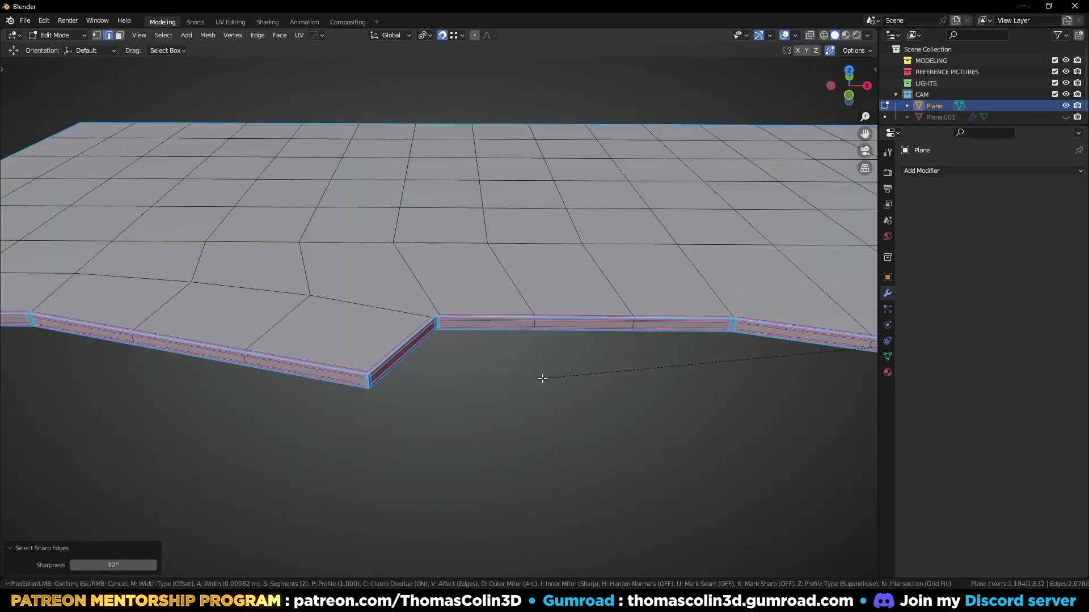
pyautogui.click(458, 372)
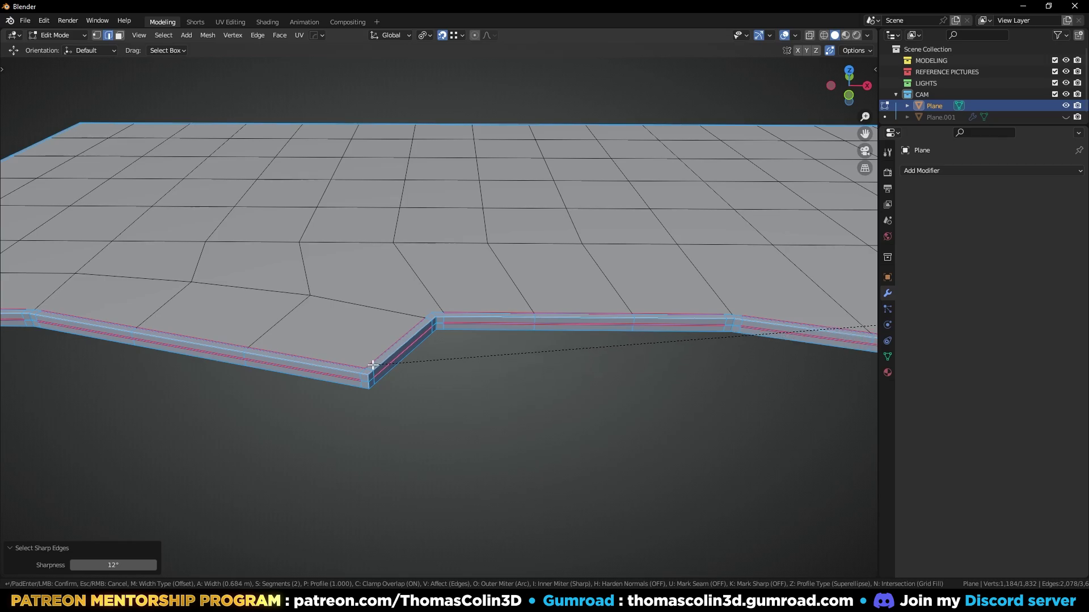
# - Merge all vertices of the outer plane by distance at 0.0001 m and clear the selection
pyautogui.scroll(3, 448, 368)
pyautogui.press('1')
pyautogui.press('a')
pyautogui.press('m')
pyautogui.click(438, 366)
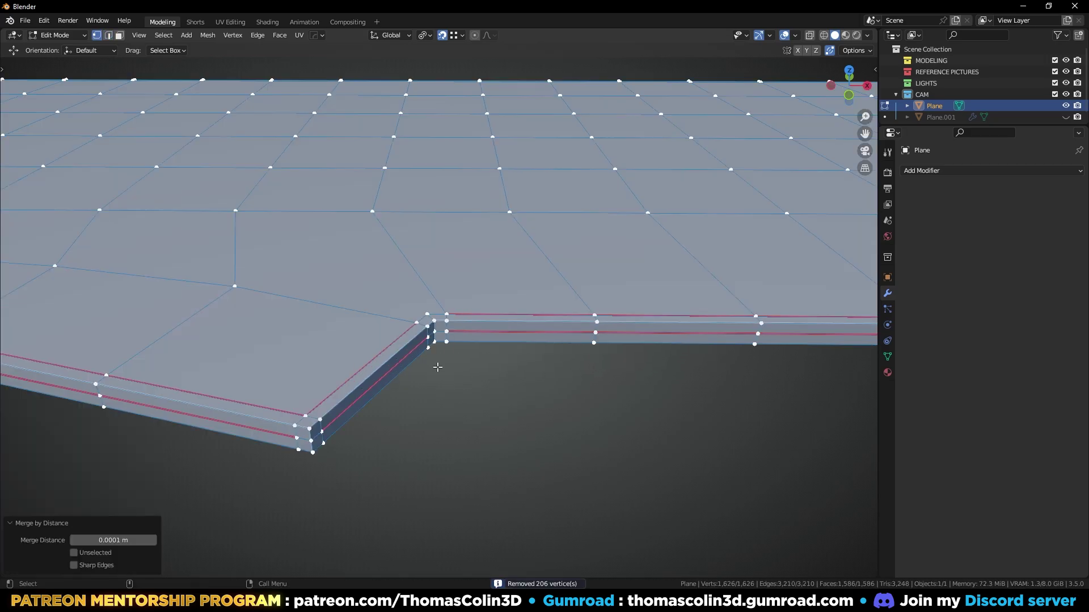
pyautogui.click(485, 414)
# - Connect the bevel corner to the neighbouring grid vertex at the first two notches lacking that edge on the outer plane
pyautogui.click(425, 312)
pyautogui.keyDown('shift'); pyautogui.click(238, 213); pyautogui.keyUp('shift')
pyautogui.press('j')
pyautogui.keyDown('alt'); pyautogui.moveTo(495, 316); pyautogui.dragTo(392, 324, button='right'); pyautogui.keyUp('alt')
pyautogui.keyDown('alt'); pyautogui.moveTo(392, 324); pyautogui.dragTo(392, 367); pyautogui.keyUp('alt')
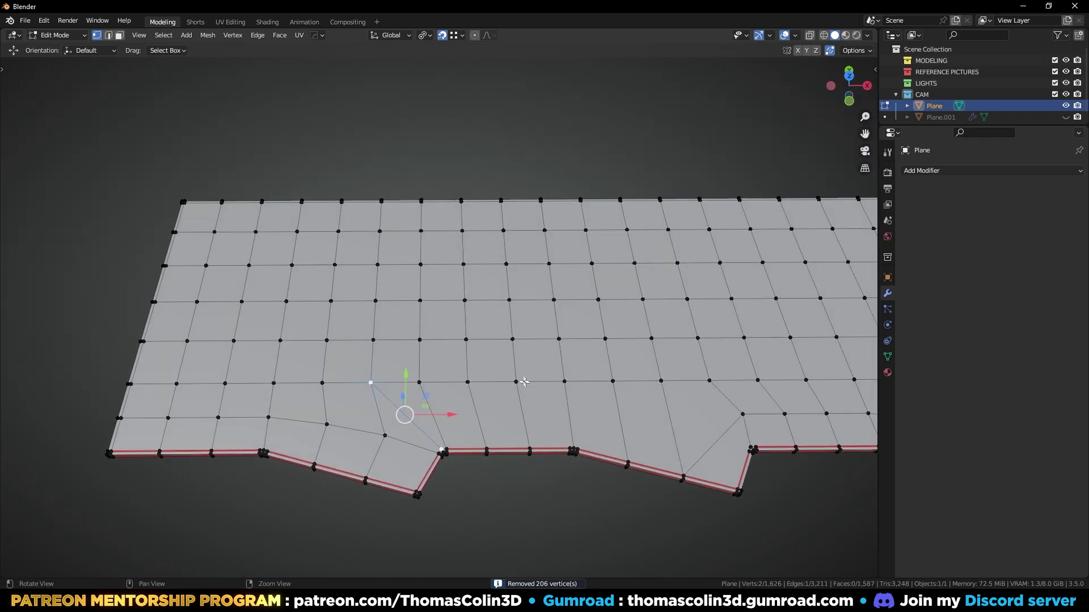
pyautogui.keyDown('alt'); pyautogui.moveTo(526, 384); pyautogui.dragTo(307, 312, button='middle'); pyautogui.keyUp('alt')
pyautogui.keyDown('alt'); pyautogui.moveTo(835, 360); pyautogui.dragTo(620, 346, button='middle'); pyautogui.keyUp('alt')
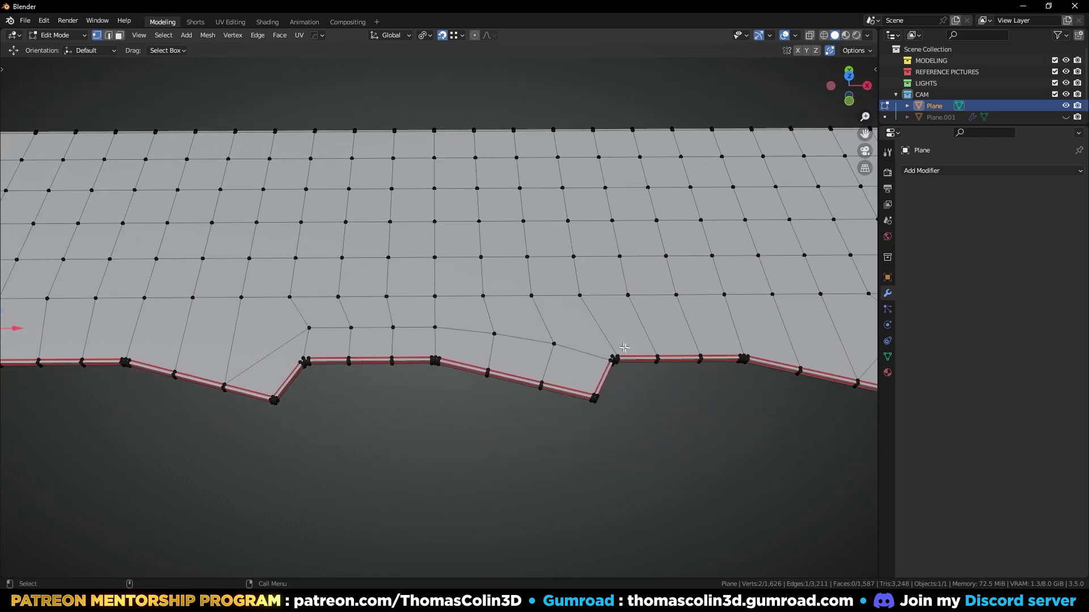
pyautogui.click(612, 357)
pyautogui.keyDown('shift'); pyautogui.click(532, 297); pyautogui.keyUp('shift')
pyautogui.press('j')
pyautogui.click(783, 442)
# - Connect the bevel corner to the diagonal grid vertex at the following two notches lacking that edge
pyautogui.keyDown('alt'); pyautogui.moveTo(783, 443); pyautogui.dragTo(518, 416, button='middle'); pyautogui.keyUp('alt')
pyautogui.keyDown('alt'); pyautogui.moveTo(518, 415); pyautogui.dragTo(658, 338, button='right'); pyautogui.keyUp('alt')
pyautogui.keyDown('alt'); pyautogui.moveTo(808, 329); pyautogui.dragTo(444, 357, button='middle'); pyautogui.keyUp('alt')
pyautogui.click(673, 343)
pyautogui.keyDown('shift'); pyautogui.click(555, 260); pyautogui.keyUp('shift')
pyautogui.press('j')
pyautogui.keyDown('shift'); pyautogui.hscroll(6, 333, 262); pyautogui.keyUp('shift')
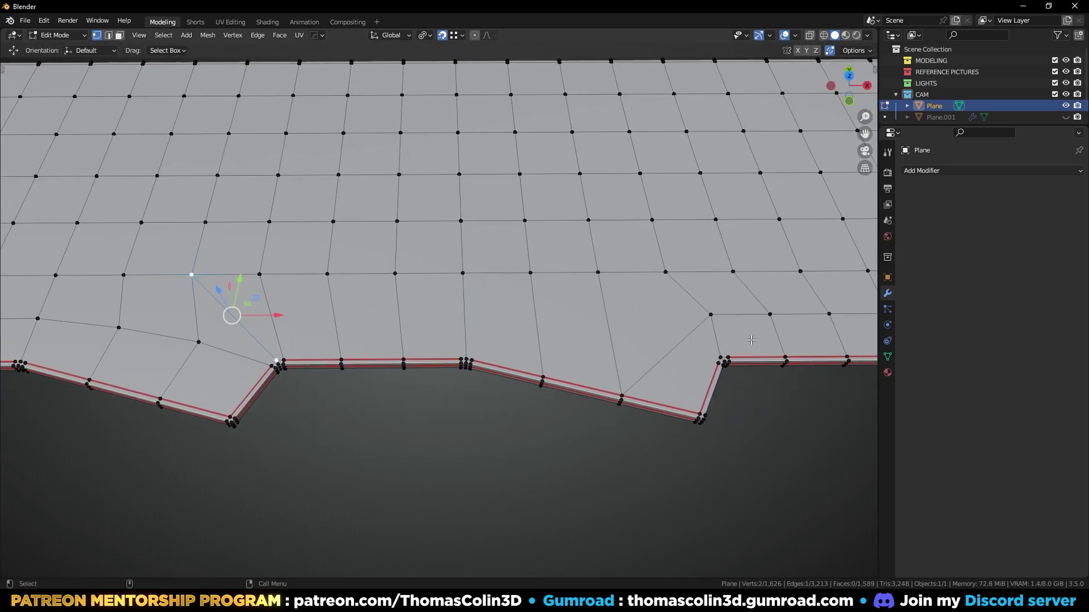
pyautogui.keyDown('shift'); pyautogui.hscroll(-1, 487, 337); pyautogui.keyUp('shift')
pyautogui.keyDown('alt'); pyautogui.moveTo(488, 336); pyautogui.dragTo(491, 335, button='middle'); pyautogui.keyUp('alt')
pyautogui.click(756, 339)
pyautogui.keyDown('shift'); pyautogui.click(632, 259); pyautogui.keyUp('shift')
pyautogui.press('j')
# - Connect the bevel corner to the diagonal grid vertex at the last notch before the plane's end
pyautogui.moveTo(746, 289)
pyautogui.keyDown('alt'); pyautogui.mouseDown(button='middle')
pyautogui.moveTo(316, 287)
pyautogui.moveTo(430, 284)
pyautogui.moveTo(394, 286)
pyautogui.mouseUp(button='middle'); pyautogui.keyUp('alt')
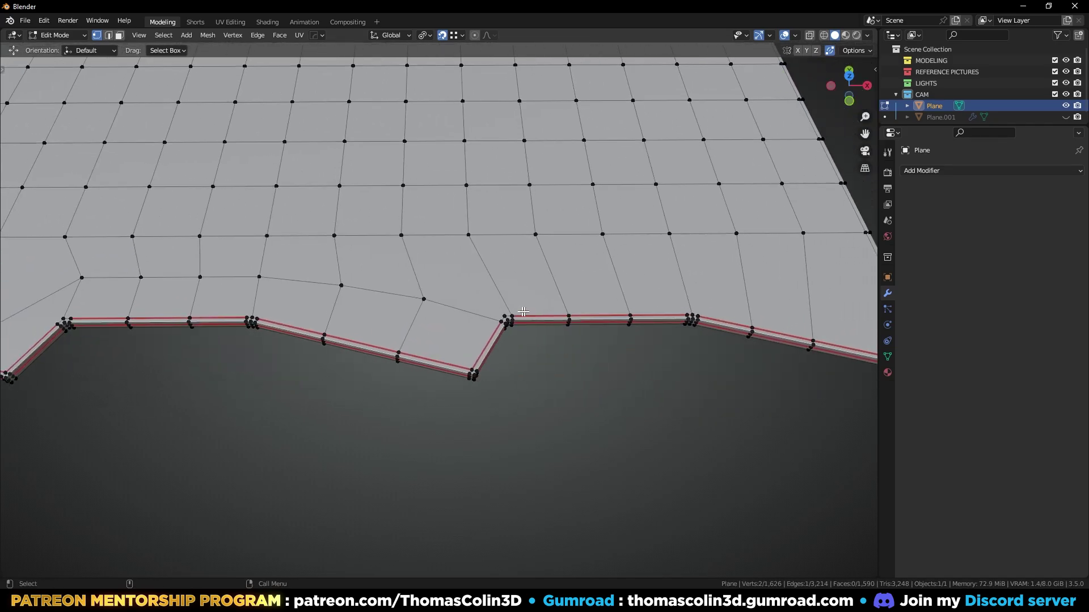
pyautogui.keyDown('shift'); pyautogui.click(403, 242); pyautogui.keyUp('shift')
pyautogui.press('j')
pyautogui.click(649, 409)
# - Try a knife cut forming a trapezoid from the last shallow corner's bevel vertices out to the two neighbouring grid vertices
pyautogui.keyDown('alt'); pyautogui.moveTo(648, 409); pyautogui.dragTo(505, 386, button='middle'); pyautogui.keyUp('alt')
pyautogui.press('KP_7')
pyautogui.scroll(5, 515, 306)
pyautogui.moveTo(515, 306); pyautogui.dragTo(616, 386)
pyautogui.click(550, 412)
pyautogui.keyDown('shift'); pyautogui.moveTo(552, 362); pyautogui.dragTo(500, 398, button='middle'); pyautogui.keyUp('shift')
pyautogui.press('k')
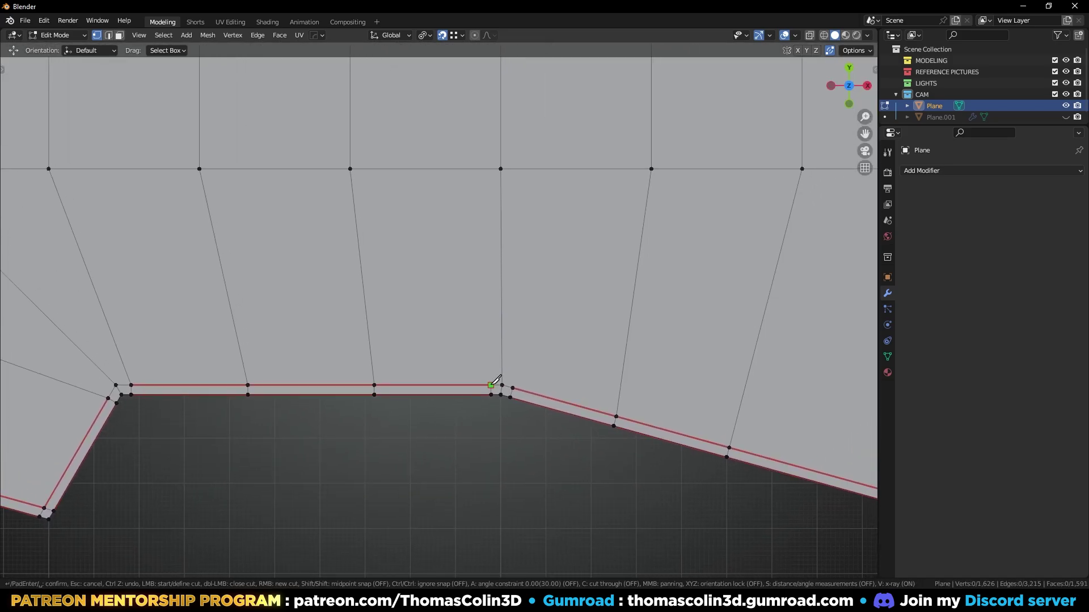
pyautogui.click(491, 385)
pyautogui.click(444, 297)
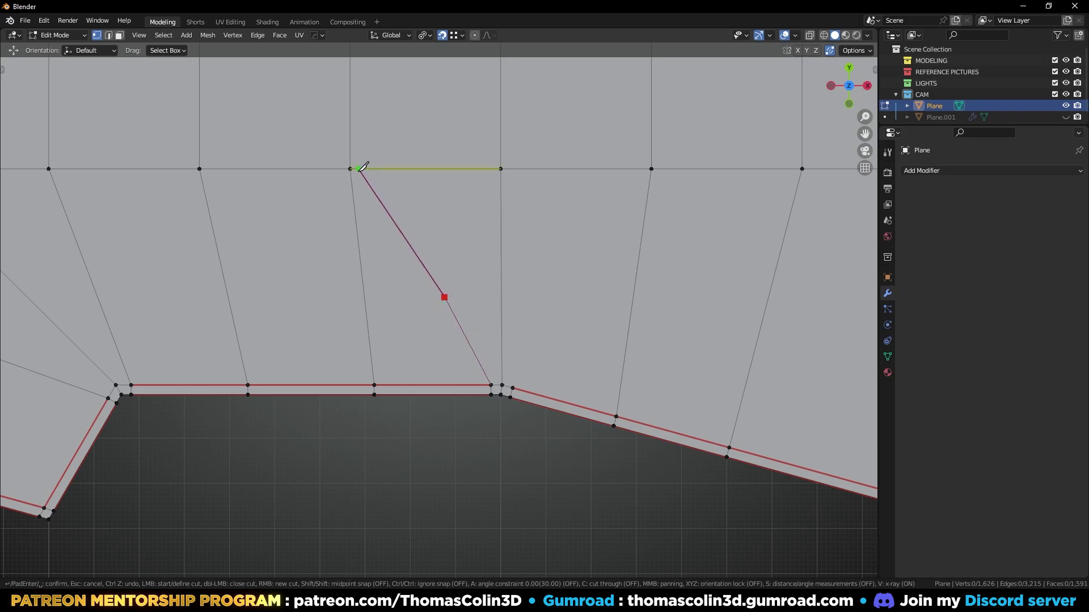
pyautogui.press('a')
pyautogui.press('ctrl')
pyautogui.click(558, 297)
pyautogui.press('a')
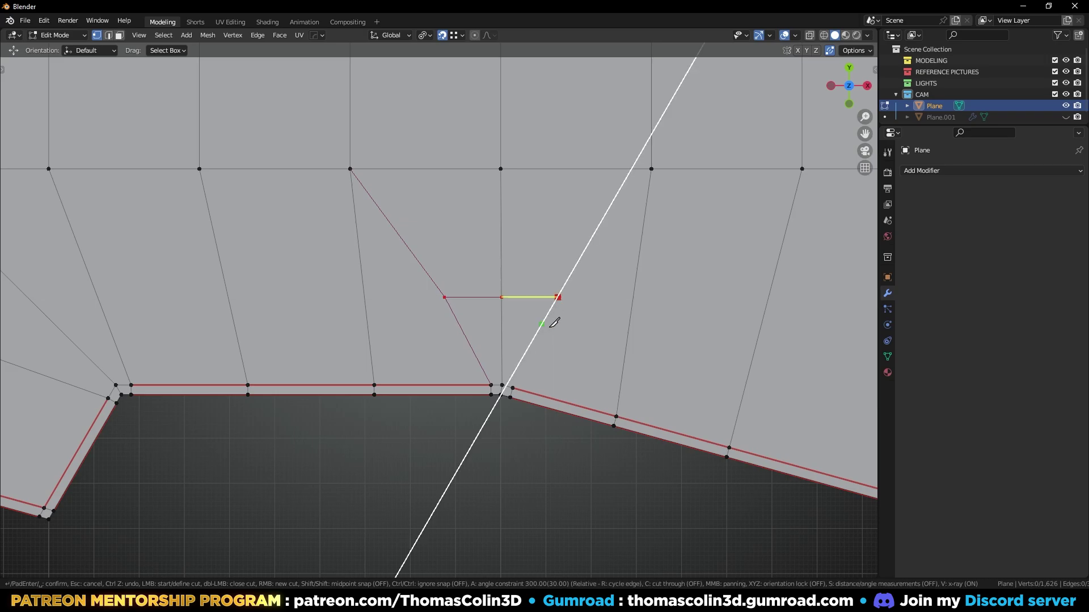
pyautogui.press('a')
pyautogui.click(651, 168)
pyautogui.press('Return')
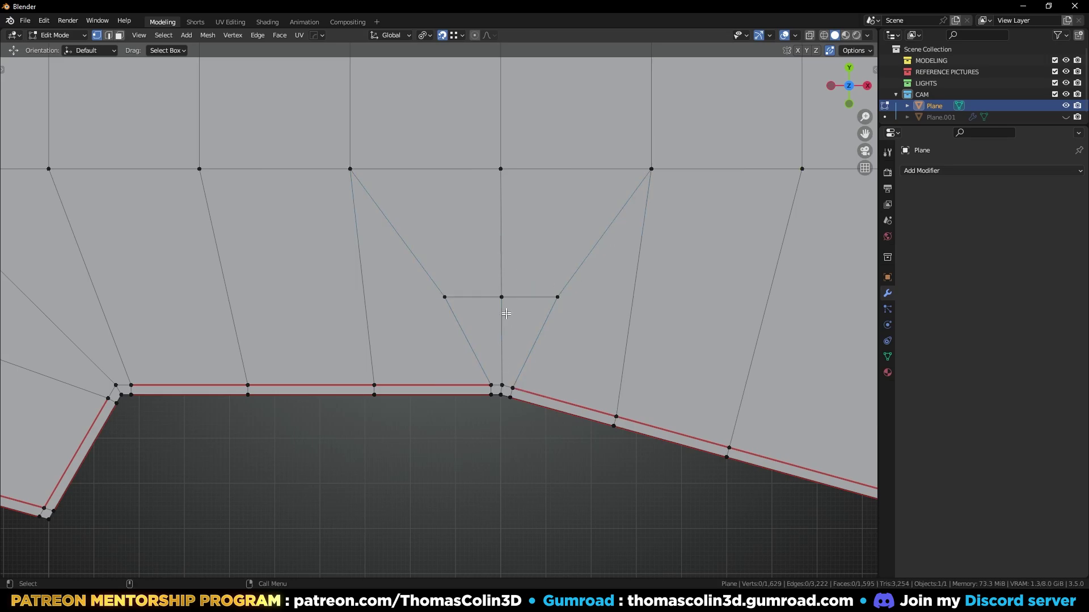
# - Slide the two outer vertices of the trapezoid cut along their edges to narrow it
pyautogui.click(450, 298)
pyautogui.press('g')
pyautogui.press('g')
pyautogui.click(457, 299)
pyautogui.press('g')
pyautogui.press('g')
pyautogui.click(569, 315)
pyautogui.click(488, 443)
# - Undo the vertex slides and the trapezoid knife cut, then clear the selection
pyautogui.scroll(-2, 477, 340)
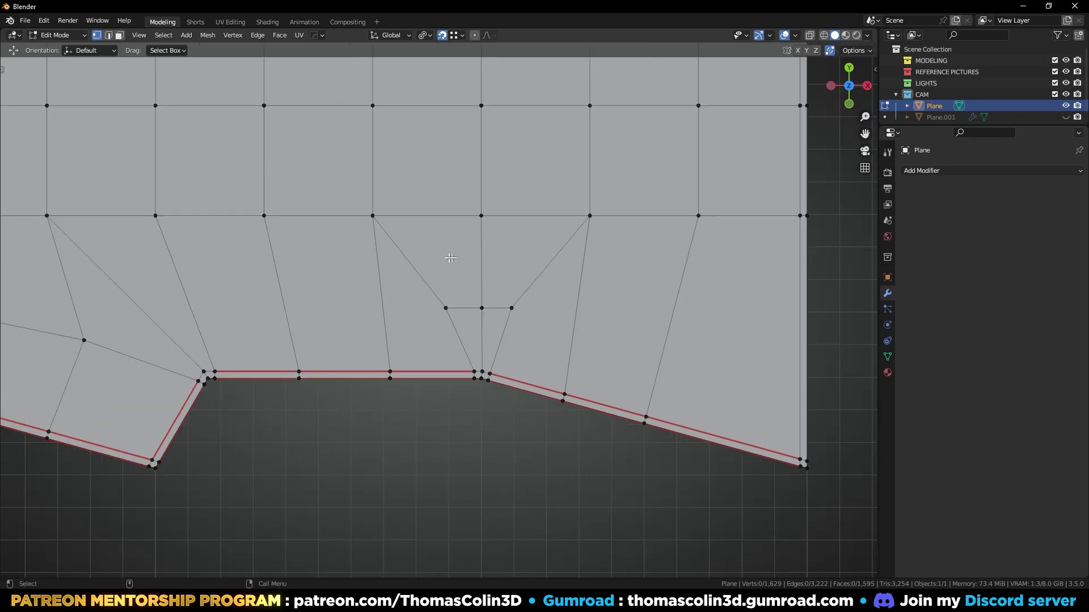
pyautogui.moveTo(489, 366)
pyautogui.keyDown('ctrl'); pyautogui.mouseDown(button='middle')
pyautogui.moveTo(502, 335)
pyautogui.moveTo(470, 370)
pyautogui.mouseUp(button='middle'); pyautogui.keyUp('ctrl')
pyautogui.hotkey('ctrl', 'z')
pyautogui.hotkey('ctrl', 'z')
pyautogui.hotkey('ctrl', 'z')
pyautogui.hotkey('ctrl', 'z')
pyautogui.hotkey('ctrl', 'z')
pyautogui.hotkey('ctrl', 'z')
pyautogui.hotkey('ctrl', 'z')
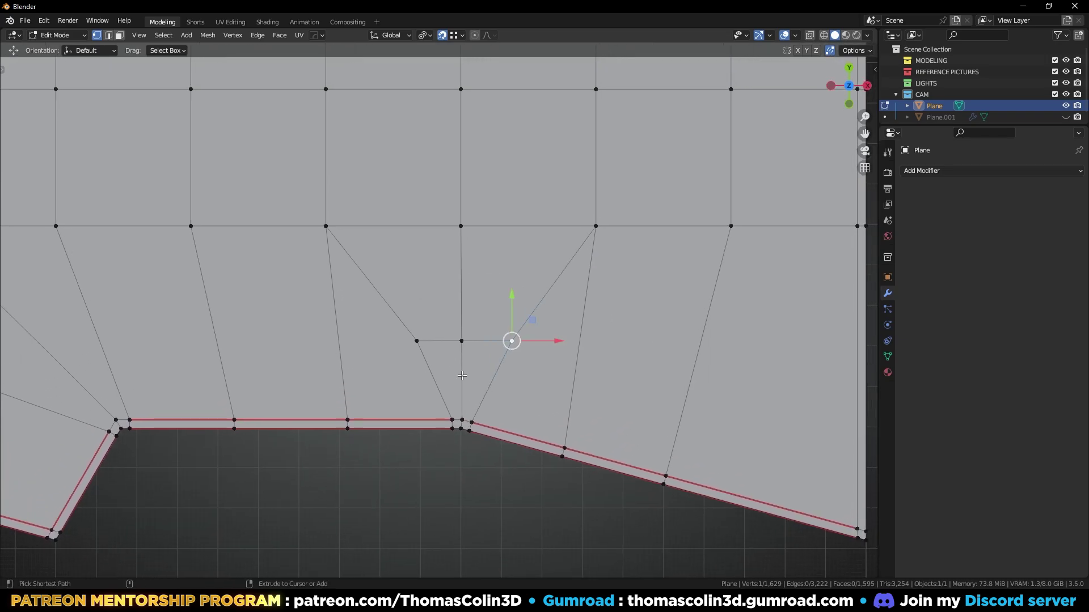
pyautogui.hotkey('alt', 'a')
# - Knife-cut straight from both bevel vertices of the last shallow corner to the first grid row, converging at the centre vertex of the second row
pyautogui.press('k')
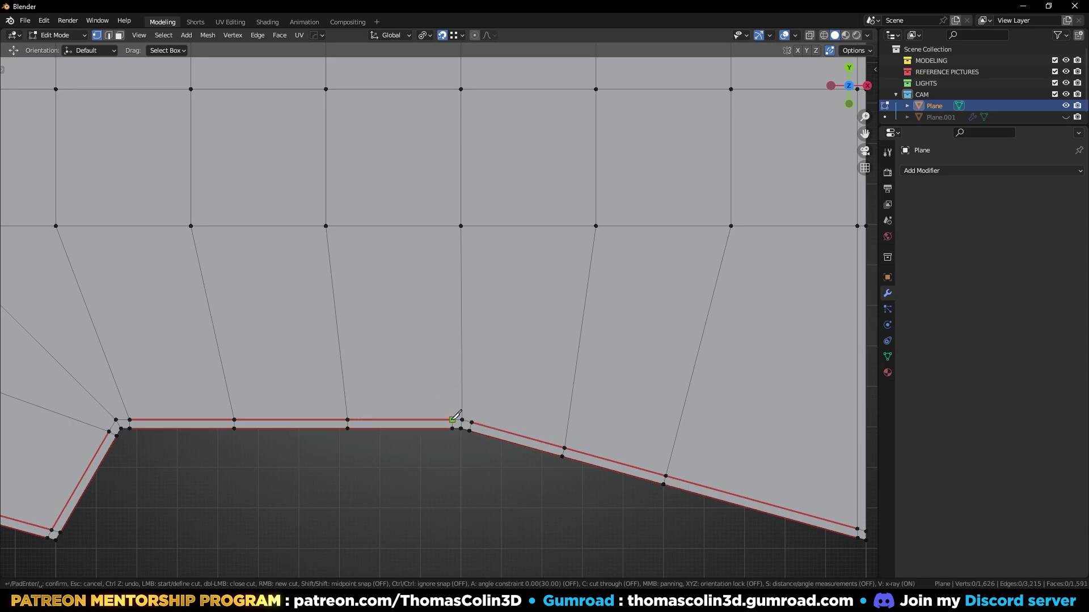
pyautogui.click(453, 419)
pyautogui.press('a')
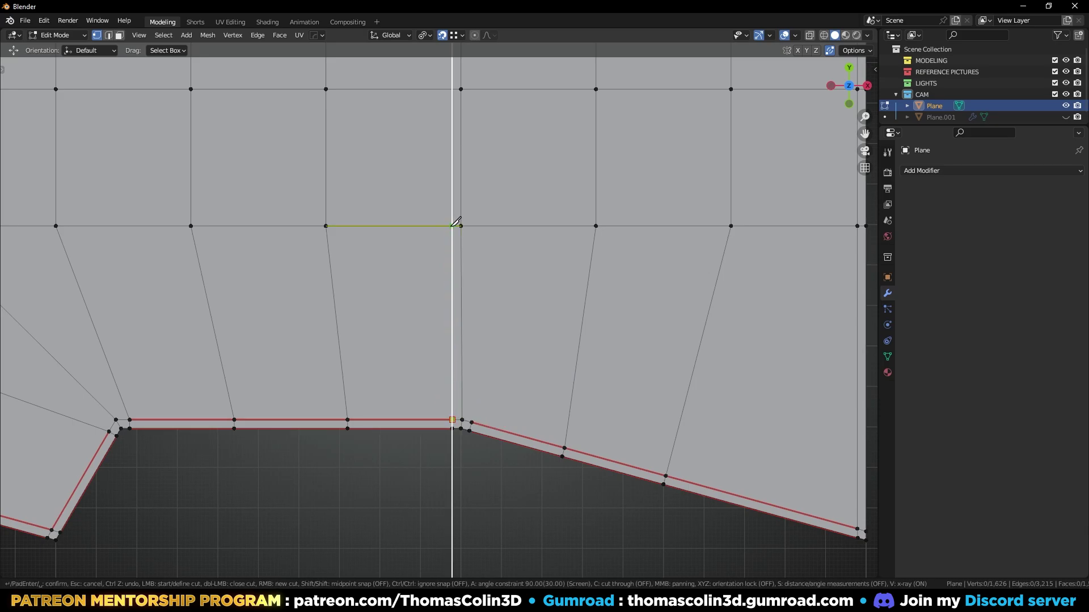
pyautogui.click(451, 225)
pyautogui.press('a')
pyautogui.press('r')
pyautogui.press('a')
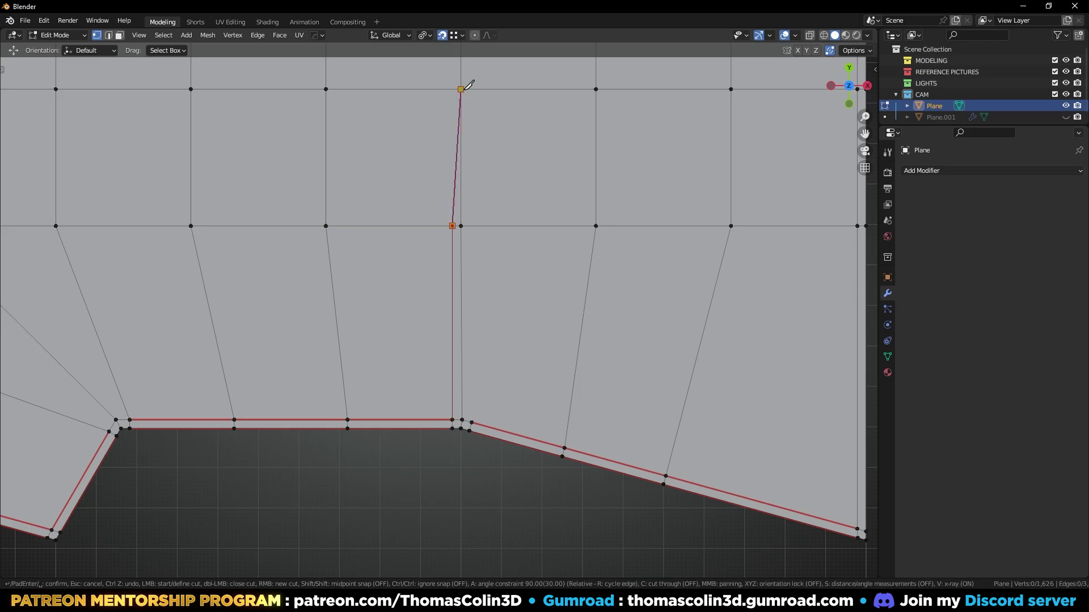
pyautogui.click(462, 89)
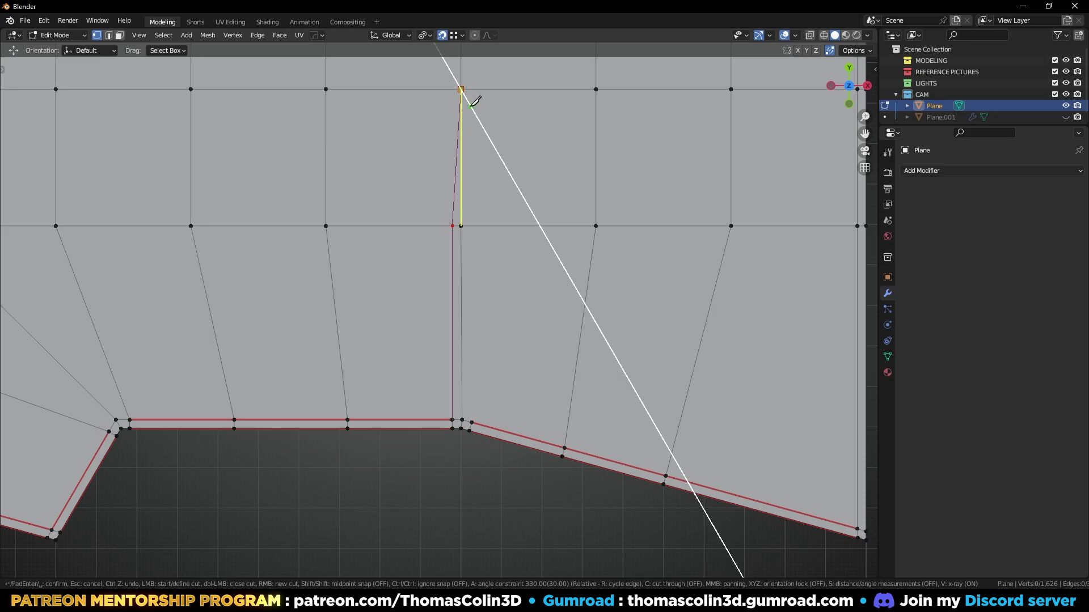
pyautogui.click(461, 89)
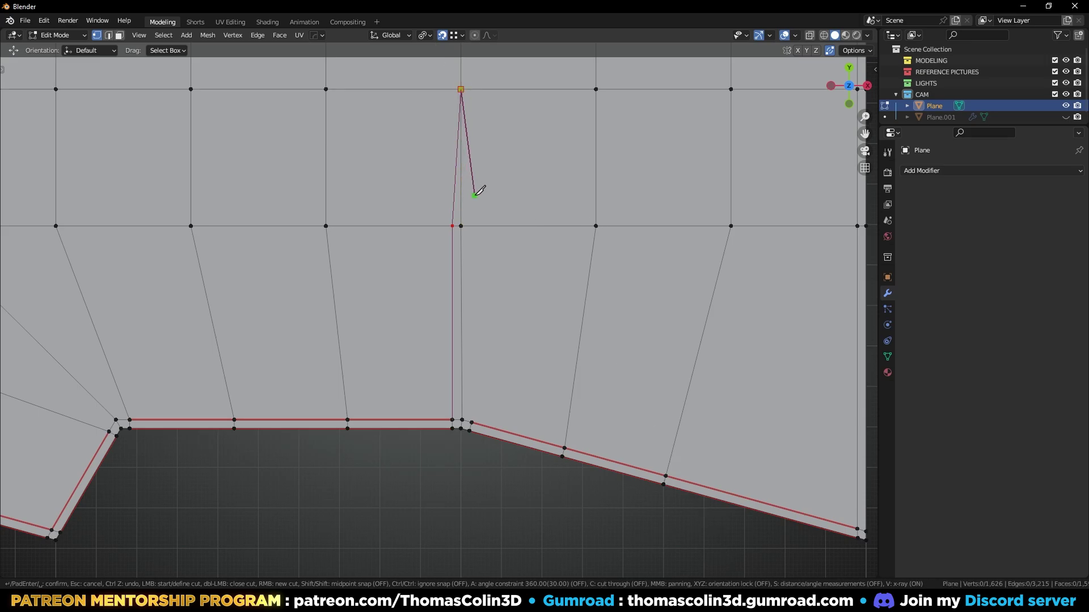
pyautogui.click(472, 226)
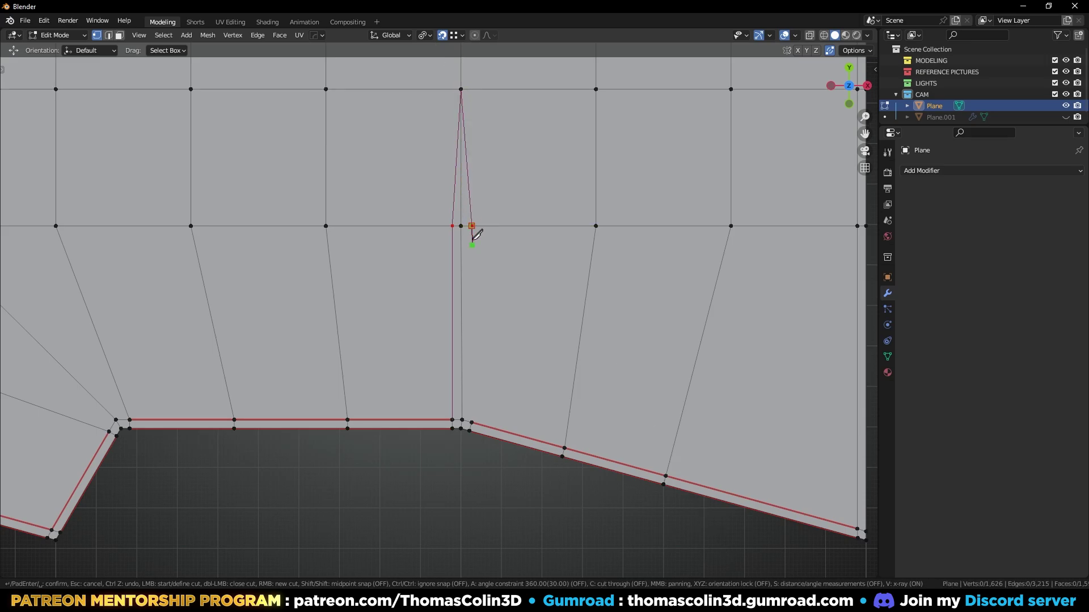
pyautogui.click(472, 422)
pyautogui.press('Return')
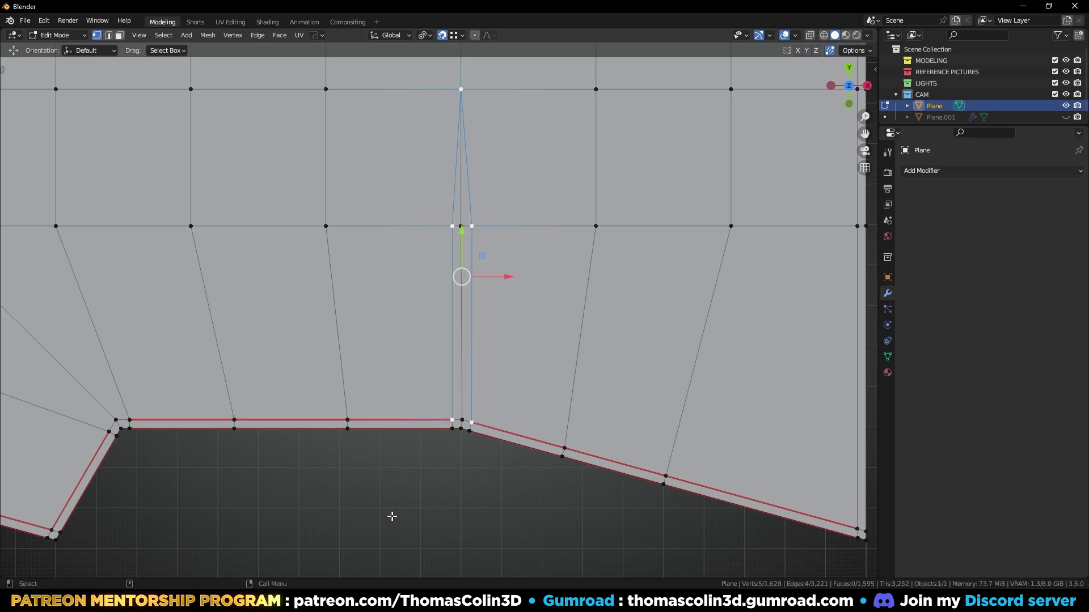
# - Dissolve the centre edge inside the pointed cut and slide its lower vertex toward the bevel by a factor of 0.061
pyautogui.press('2')
pyautogui.click(463, 201)
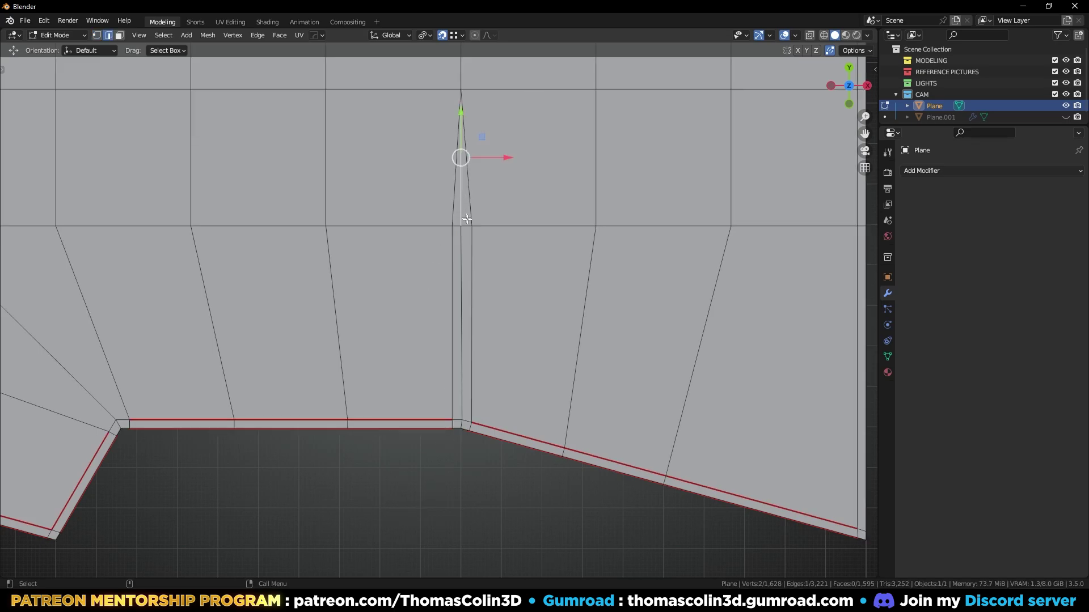
pyautogui.hotkey('ctrl', 'x')
pyautogui.press('1')
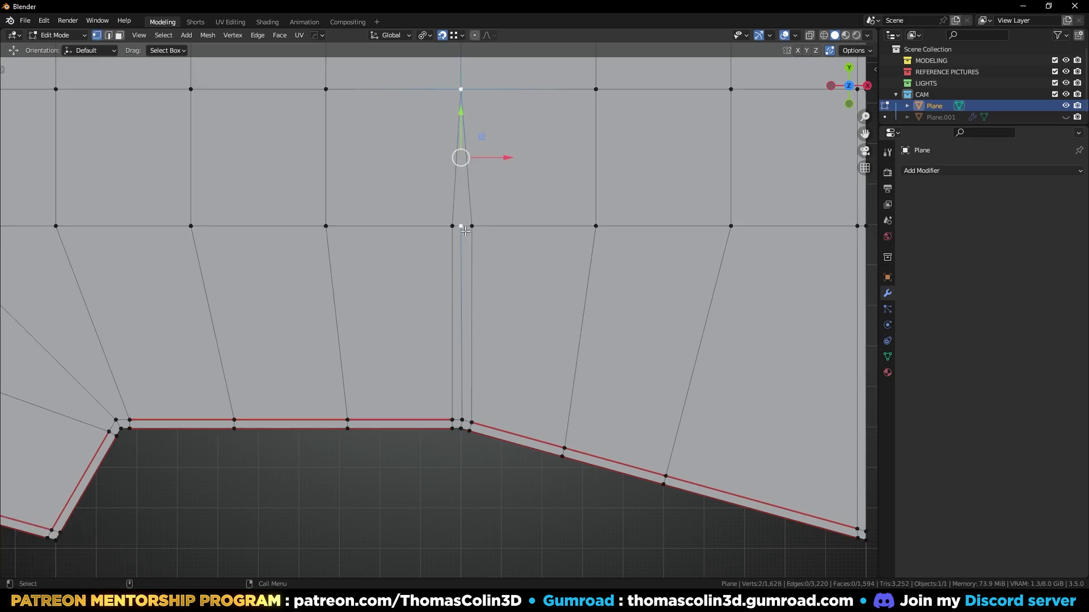
pyautogui.click(464, 229)
pyautogui.hotkey('shift', 'v')
pyautogui.click(464, 238)
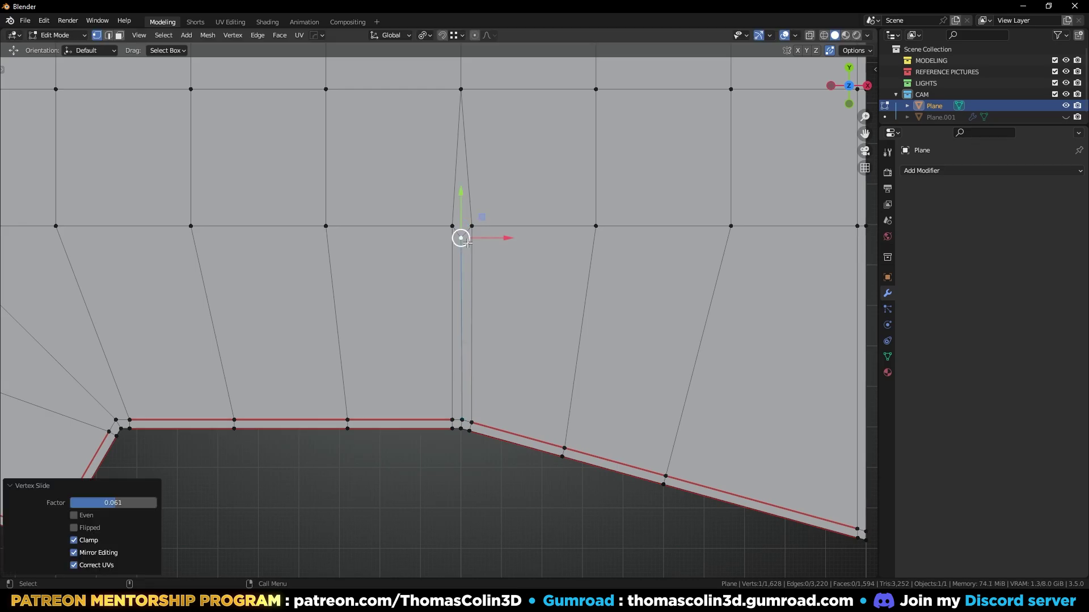
# - Return to Object Mode, add a level 2 subdivision to the outer plane, and inspect the smoothed corner topology
pyautogui.scroll(-4, 456, 249)
pyautogui.press('Tab')
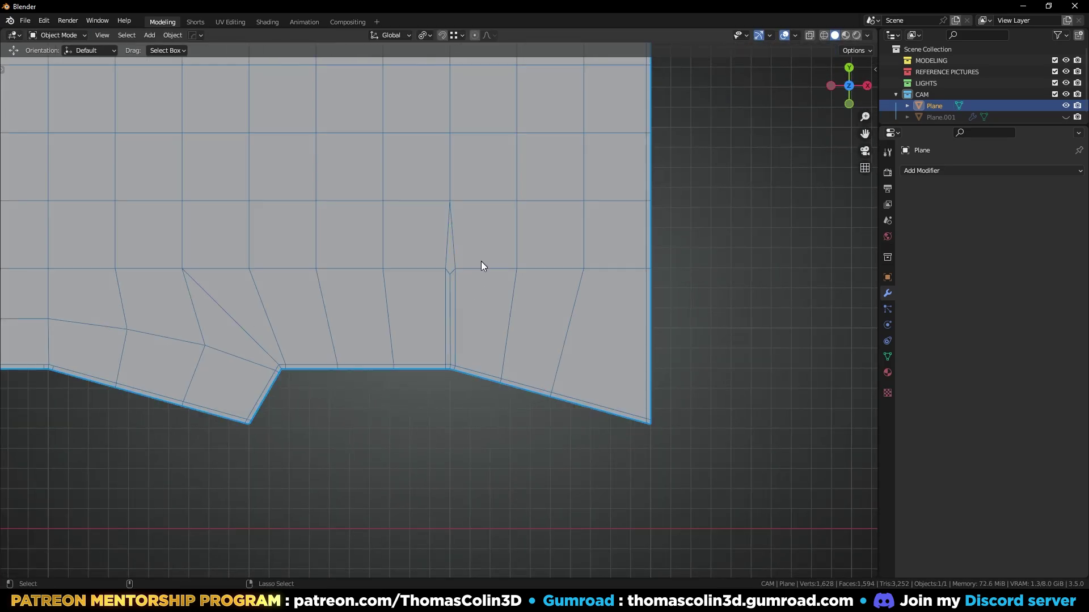
pyautogui.hotkey('ctrl', '2')
pyautogui.click(739, 236)
pyautogui.scroll(-3, 465, 295)
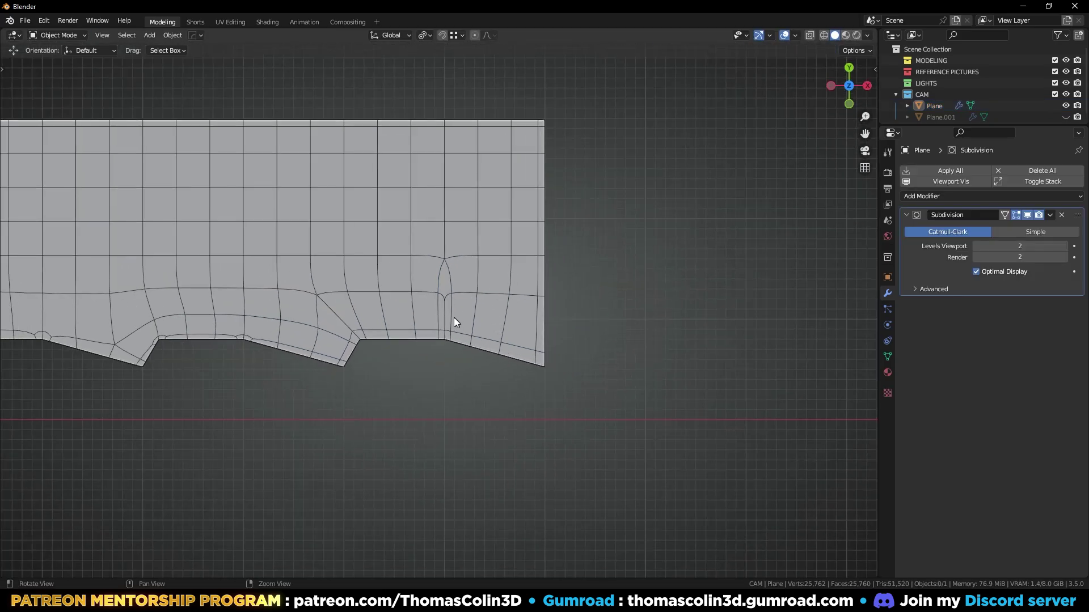
pyautogui.scroll(5, 576, 309)
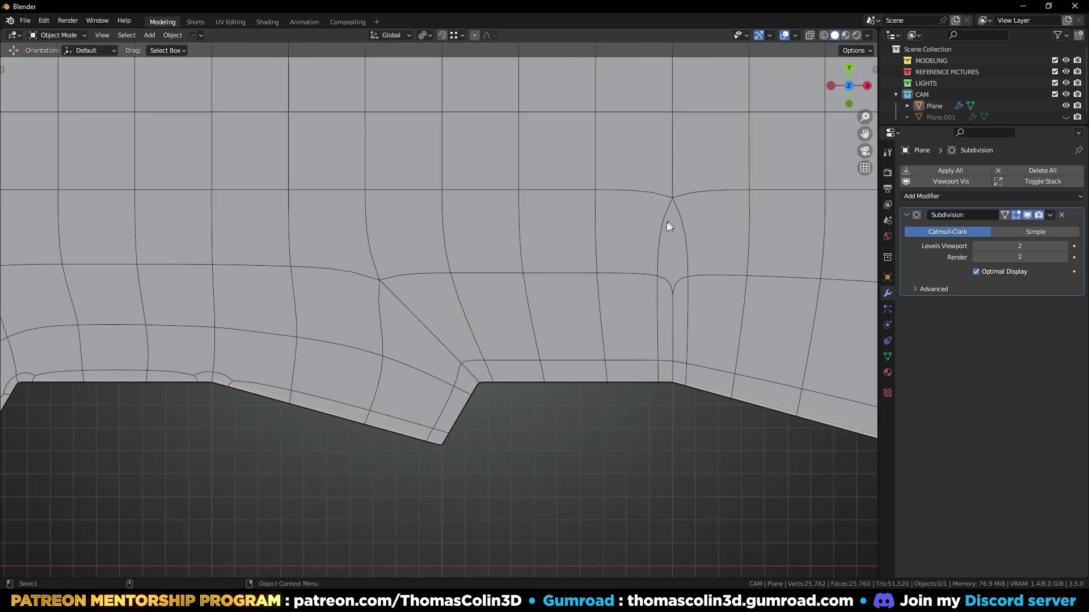
# - Turn off the subdivision modifier's viewport display and return the outer plane to Edit Mode
pyautogui.scroll(-2, 589, 275)
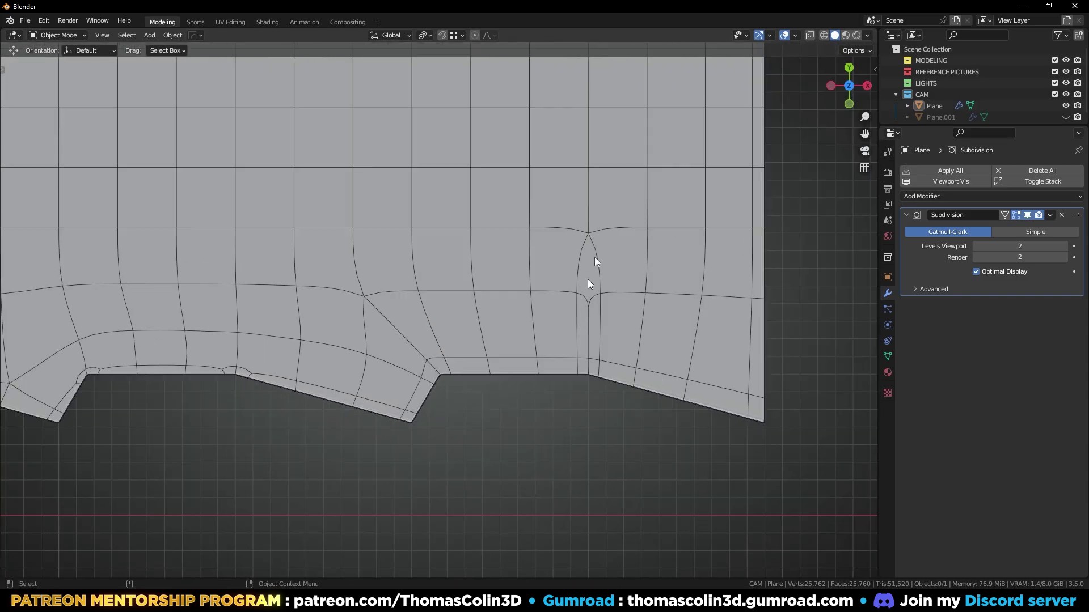
pyautogui.click(1026, 216)
pyautogui.press('Tab')
# - Knife-cut another shallow corner from both bevel vertices straight up to the first grid row, converging at the second row's centre vertex
pyautogui.press('k')
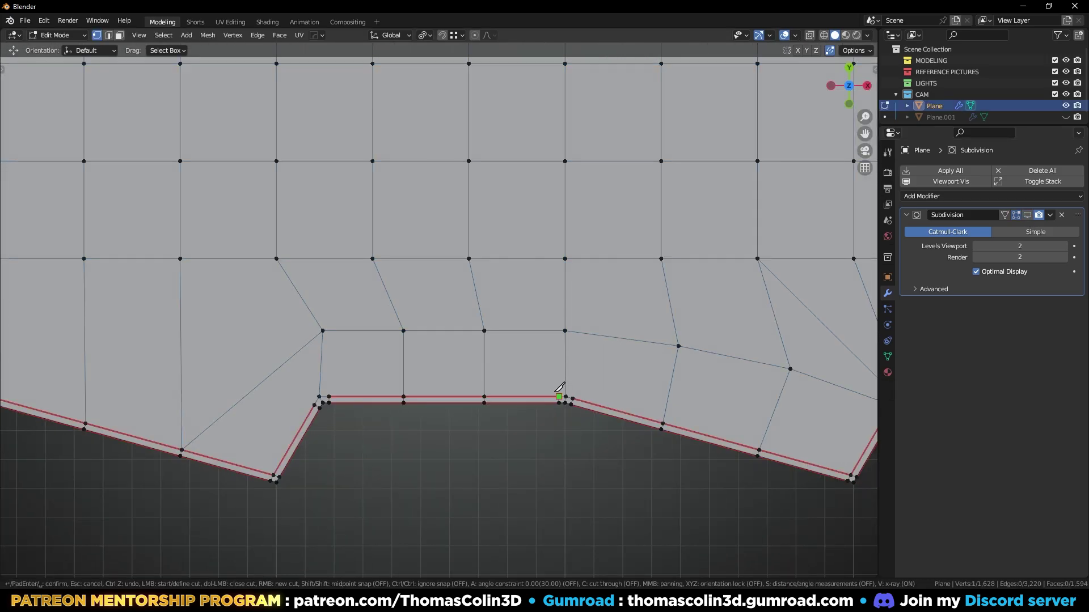
pyautogui.click(559, 397)
pyautogui.press('a')
pyautogui.click(561, 259)
pyautogui.press('a')
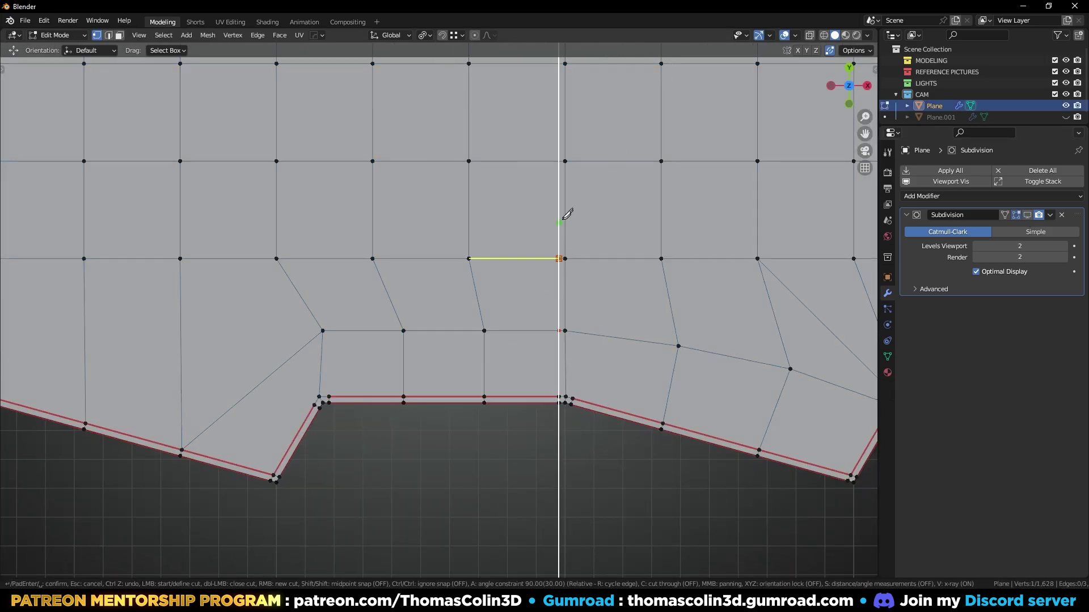
pyautogui.click(566, 161)
pyautogui.press('a')
pyautogui.click(572, 258)
pyautogui.click(573, 397)
pyautogui.press('Return')
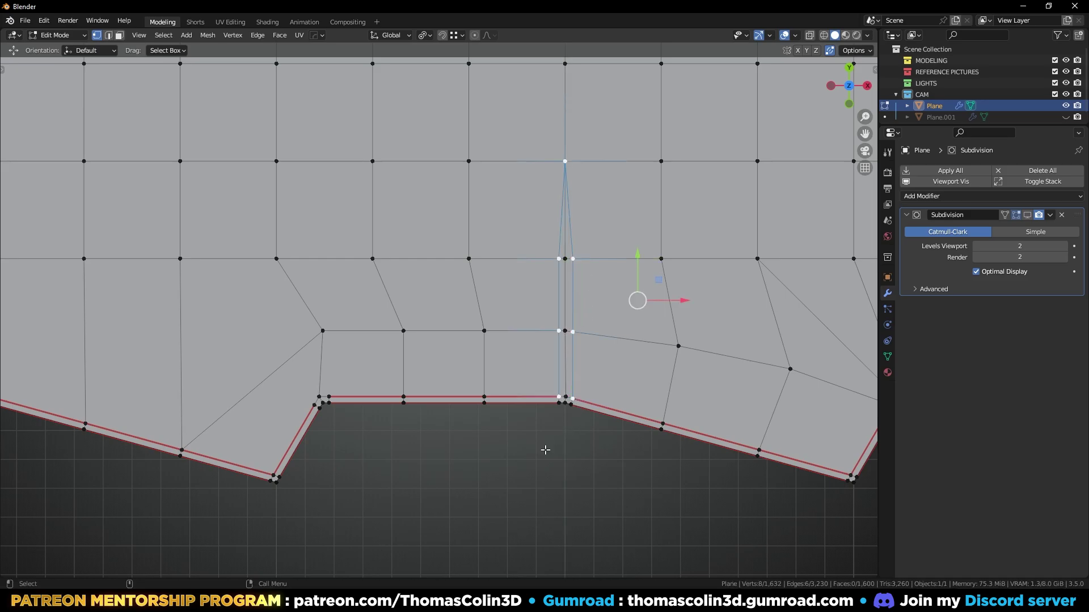
# - Run Tris to Quads on all faces, raising the max shape angle until the centre edges inside the pointed cuts dissolve
pyautogui.press('3')
pyautogui.scroll(-3, 463, 384)
pyautogui.press('a')
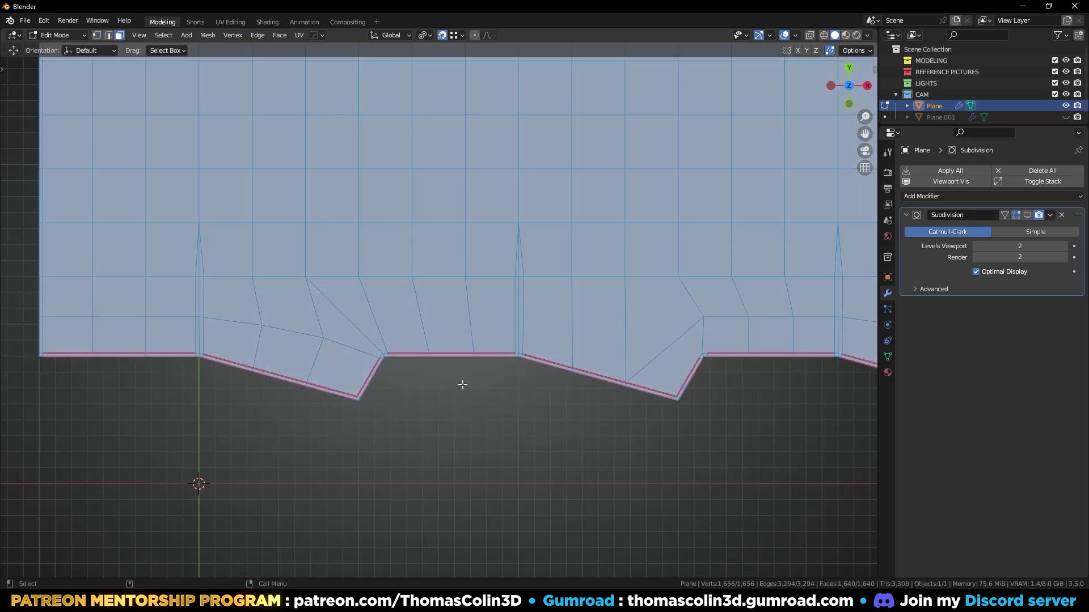
pyautogui.hotkey('alt', 'j')
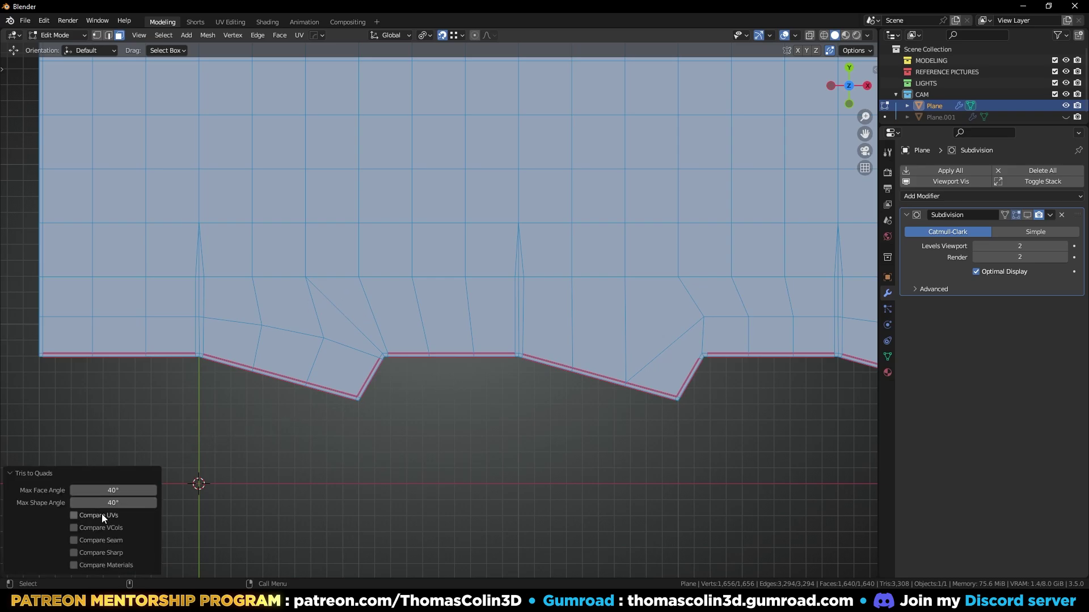
pyautogui.moveTo(107, 503); pyautogui.dragTo(114, 503)
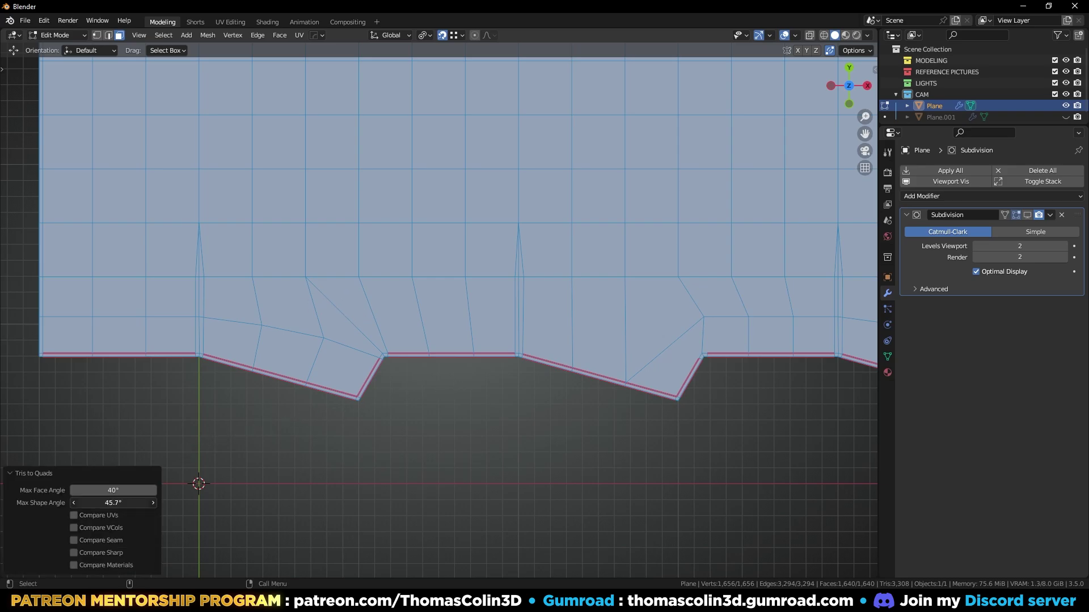
# - Select the middle first-row vertex inside every pointed cut along the strip and move them all about -0.029 m along Y
pyautogui.press('1')
pyautogui.click(578, 250)
pyautogui.keyDown('ctrl'); pyautogui.moveTo(508, 303); pyautogui.dragTo(567, 278, button='middle'); pyautogui.keyUp('ctrl')
pyautogui.keyDown('shift'); pyautogui.click(95, 262); pyautogui.keyUp('shift')
pyautogui.keyDown('shift'); pyautogui.moveTo(95, 262); pyautogui.dragTo(440, 264, button='middle'); pyautogui.keyUp('shift')
pyautogui.keyDown('shift'); pyautogui.moveTo(787, 260); pyautogui.dragTo(389, 269, button='middle'); pyautogui.keyUp('shift')
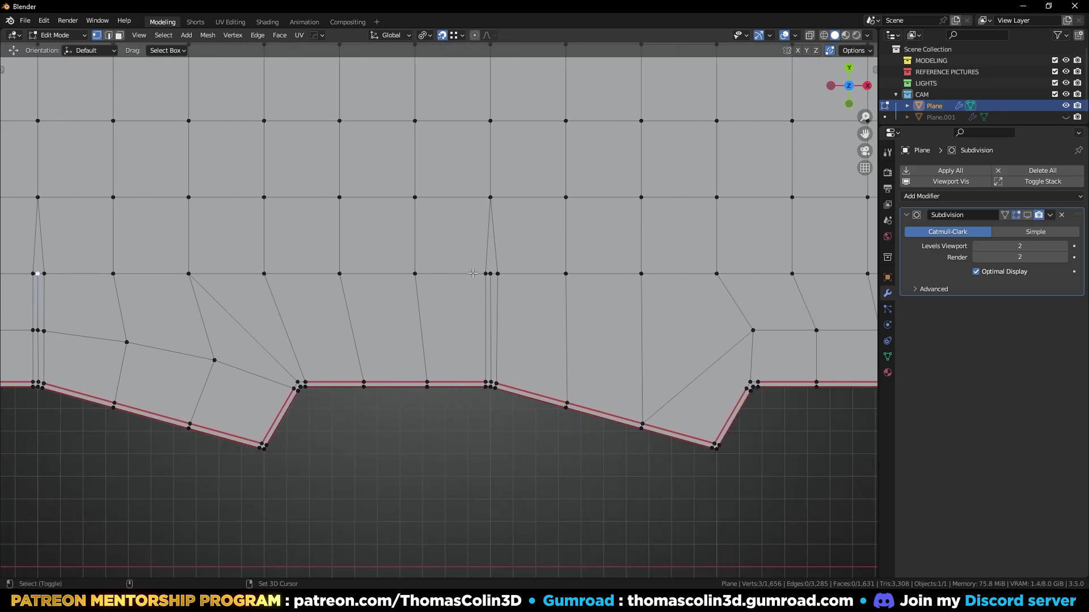
pyautogui.keyDown('shift'); pyautogui.click(489, 274); pyautogui.keyUp('shift')
pyautogui.keyDown('ctrl'); pyautogui.scroll(6, 485, 277); pyautogui.keyUp('ctrl')
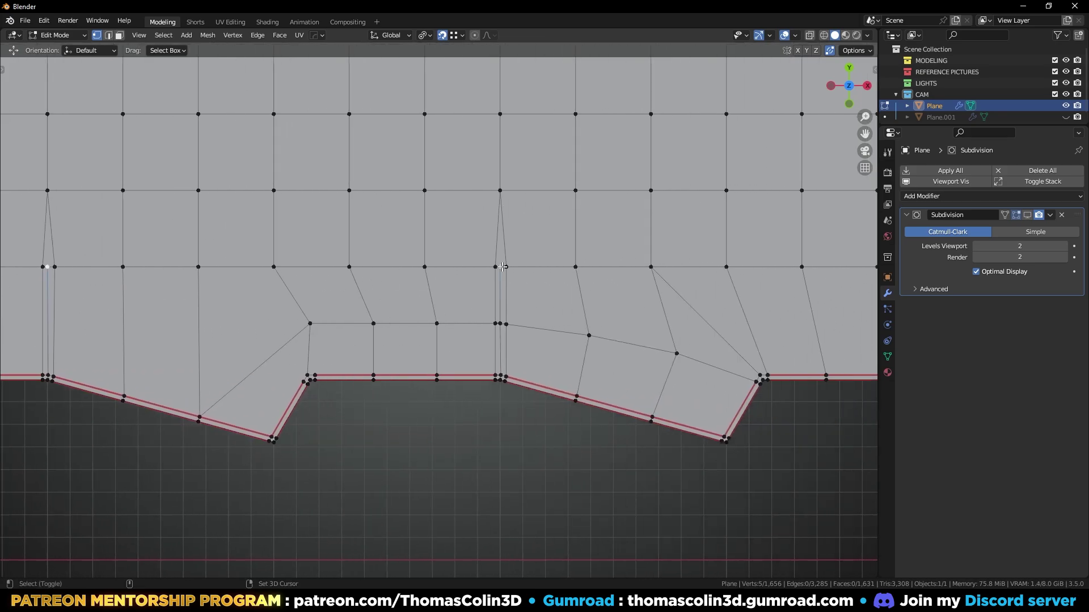
pyautogui.keyDown('shift'); pyautogui.click(502, 266); pyautogui.keyUp('shift')
pyautogui.keyDown('ctrl'); pyautogui.scroll(-6, 502, 266); pyautogui.keyUp('ctrl')
pyautogui.keyDown('shift'); pyautogui.moveTo(729, 277); pyautogui.dragTo(308, 278, button='middle'); pyautogui.keyUp('shift')
pyautogui.keyDown('shift'); pyautogui.click(538, 265); pyautogui.keyUp('shift')
pyautogui.keyDown('shift'); pyautogui.moveTo(759, 285); pyautogui.dragTo(396, 284, button='middle'); pyautogui.keyUp('shift')
pyautogui.keyDown('ctrl'); pyautogui.scroll(-1, 580, 258); pyautogui.keyUp('ctrl')
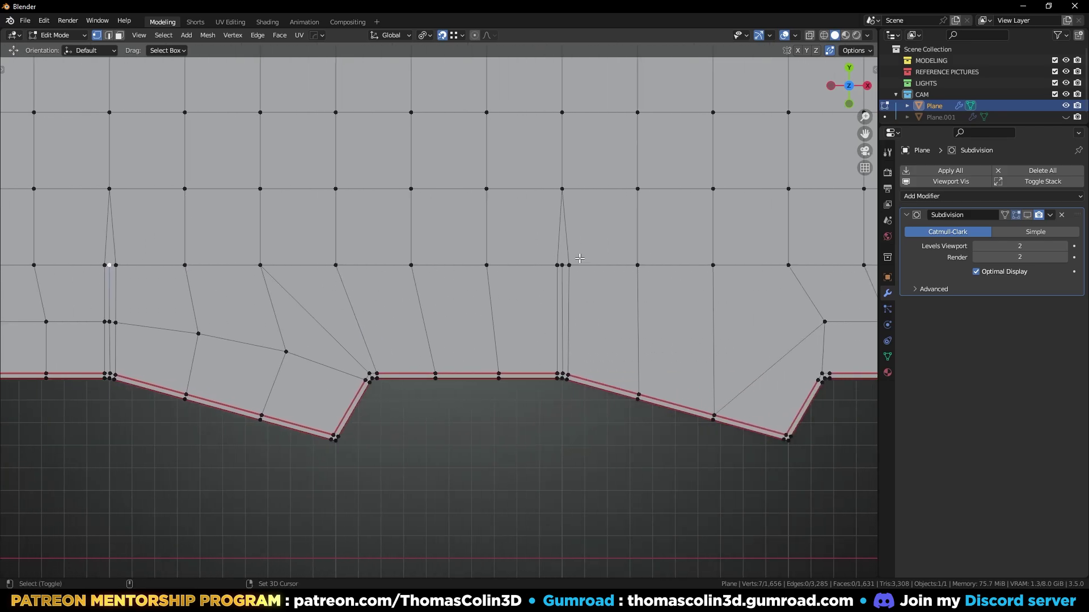
pyautogui.keyDown('shift'); pyautogui.moveTo(751, 275); pyautogui.dragTo(265, 274, button='middle'); pyautogui.keyUp('shift')
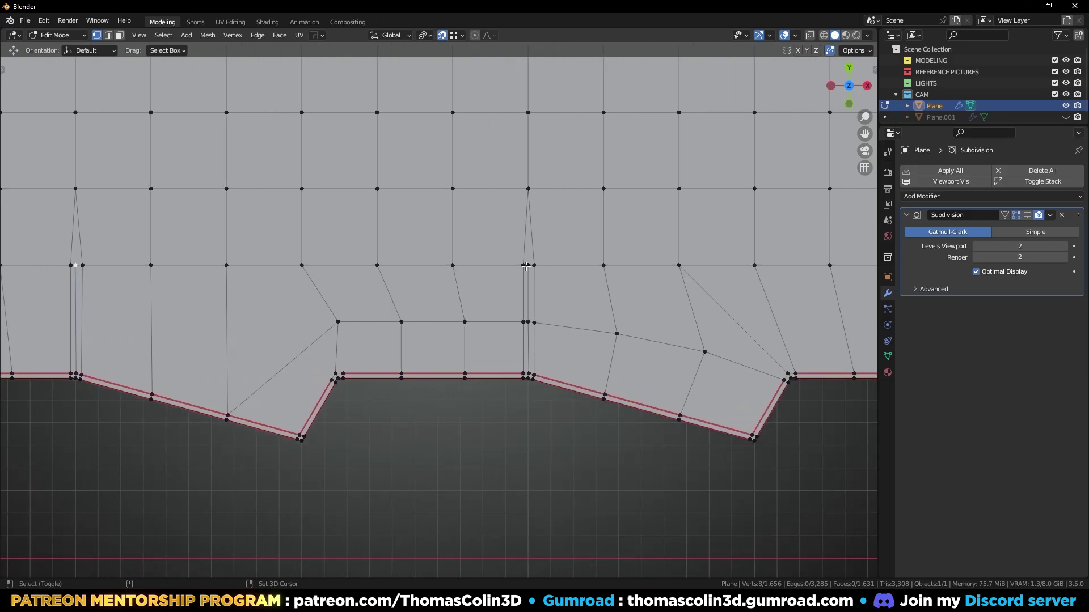
pyautogui.keyDown('shift'); pyautogui.moveTo(790, 282); pyautogui.dragTo(466, 301, button='middle'); pyautogui.keyUp('shift')
pyautogui.press('g')
pyautogui.press('y')
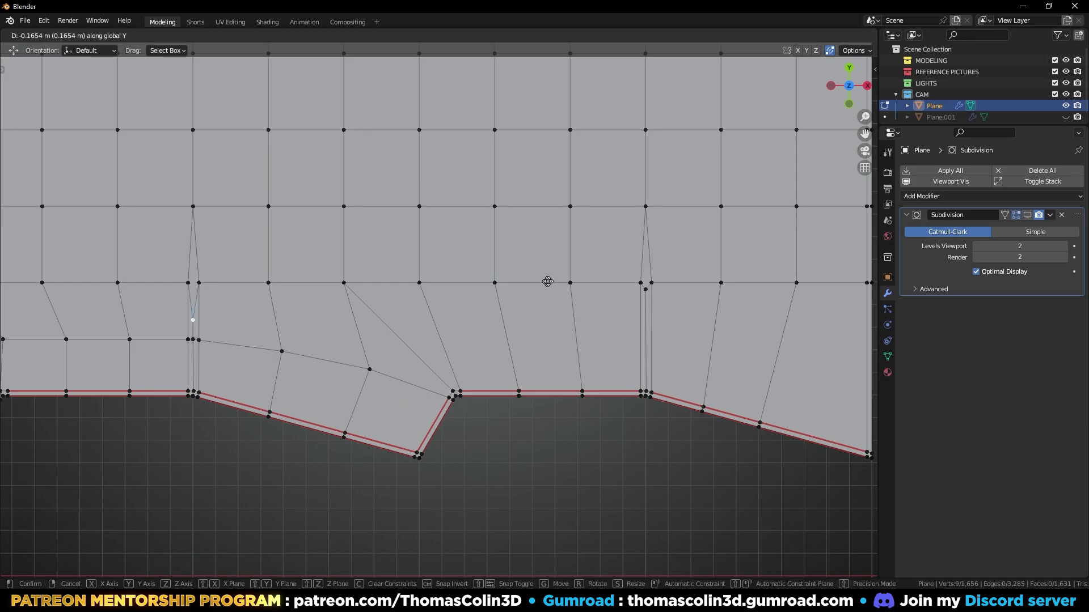
pyautogui.click(646, 290)
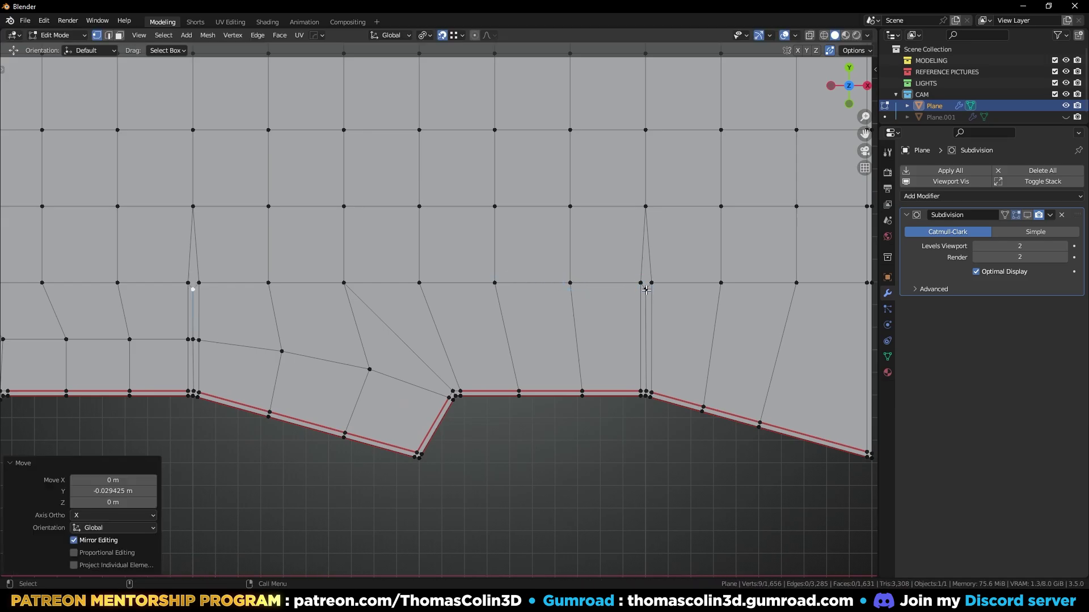
pyautogui.click(555, 432)
# - Connect the inner corner's flat-side bevel vertex to the grid vertex above it and dissolve the old edge beside the new one
pyautogui.keyDown('alt'); pyautogui.moveTo(556, 432); pyautogui.dragTo(476, 418, button='right'); pyautogui.keyUp('alt')
pyautogui.keyDown('alt'); pyautogui.moveTo(133, 459); pyautogui.dragTo(518, 415, button='middle'); pyautogui.keyUp('alt')
pyautogui.scroll(5, 518, 414)
pyautogui.keyDown('ctrl'); pyautogui.scroll(2, 592, 347); pyautogui.keyUp('ctrl')
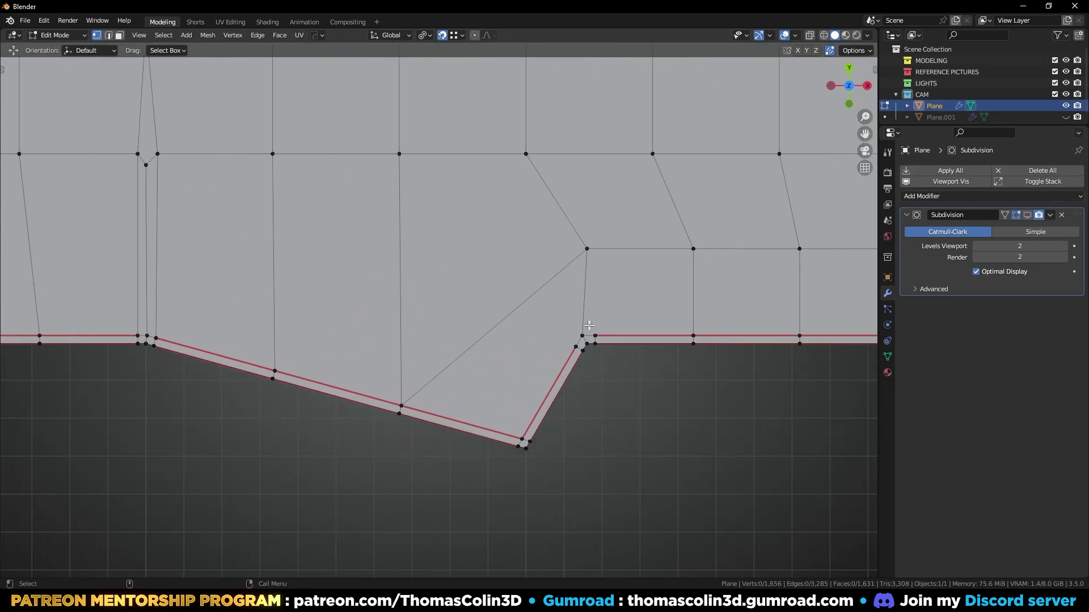
pyautogui.scroll(-1, 596, 338)
pyautogui.scroll(1, 645, 399)
pyautogui.press('2')
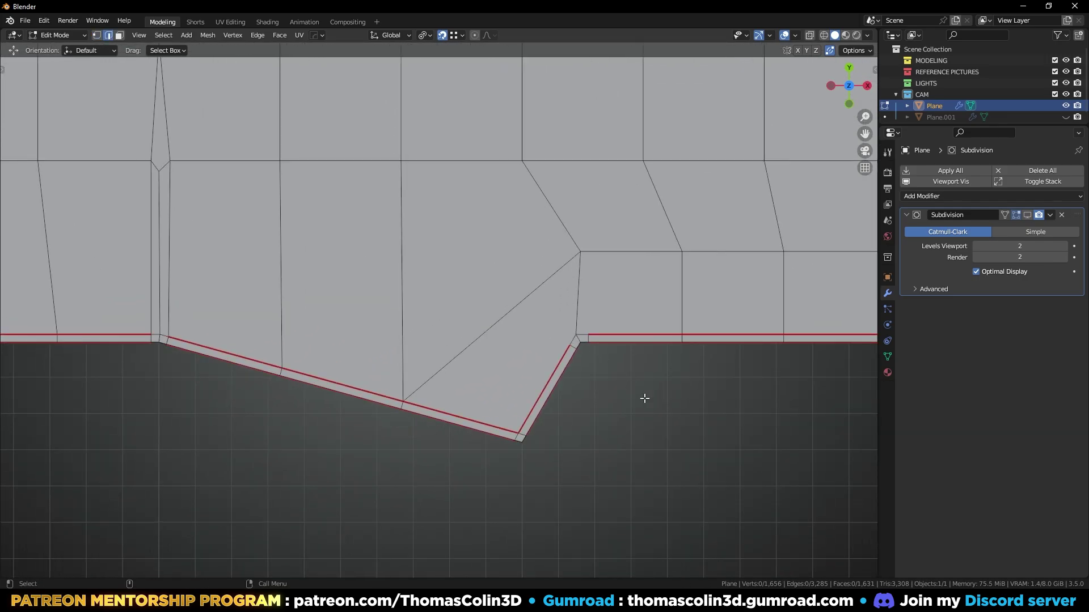
pyautogui.press('1')
pyautogui.click(591, 330)
pyautogui.keyDown('shift'); pyautogui.click(580, 251); pyautogui.keyUp('shift')
pyautogui.press('2')
pyautogui.scroll(1, 635, 416)
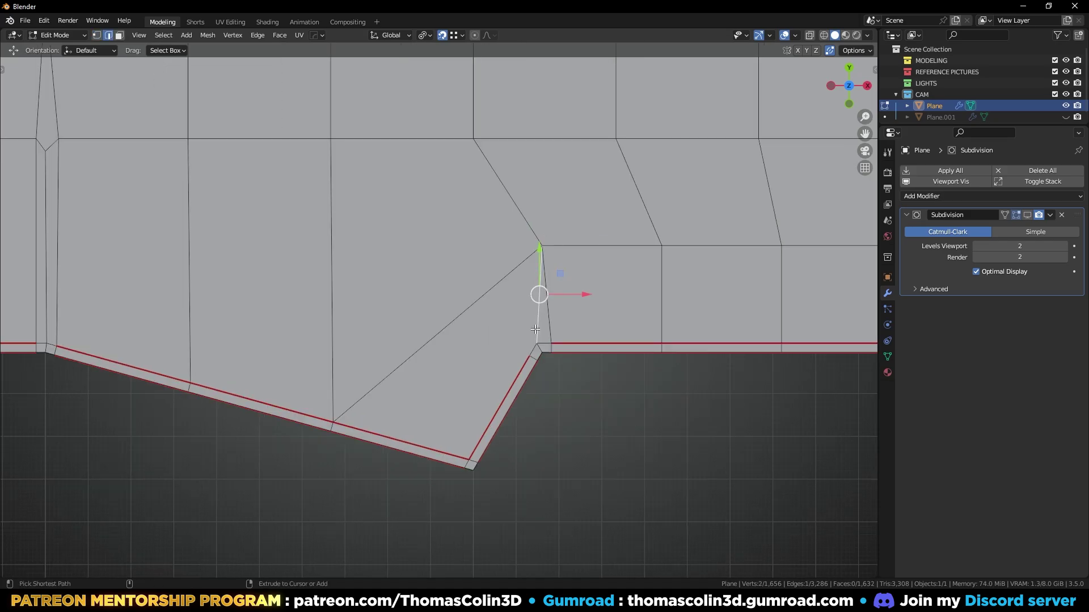
pyautogui.hotkey('ctrl', 'x')
# - Knife-cut from the corner's slanted-side bevel vertex through the diagonal edge's midpoint to the first-row grid vertex above
pyautogui.press('k')
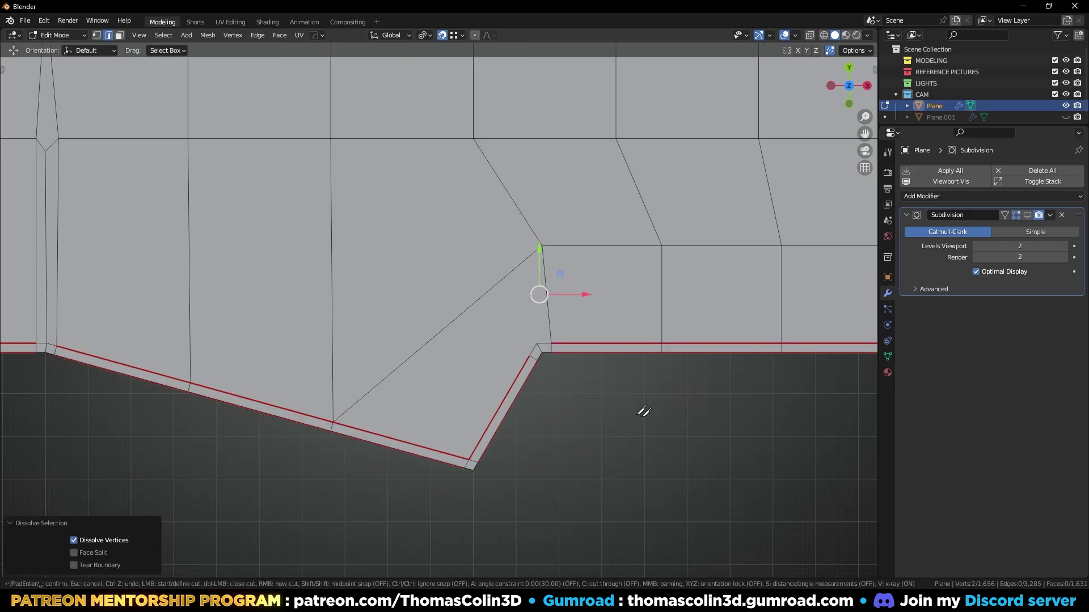
pyautogui.click(531, 355)
pyautogui.press('shift')
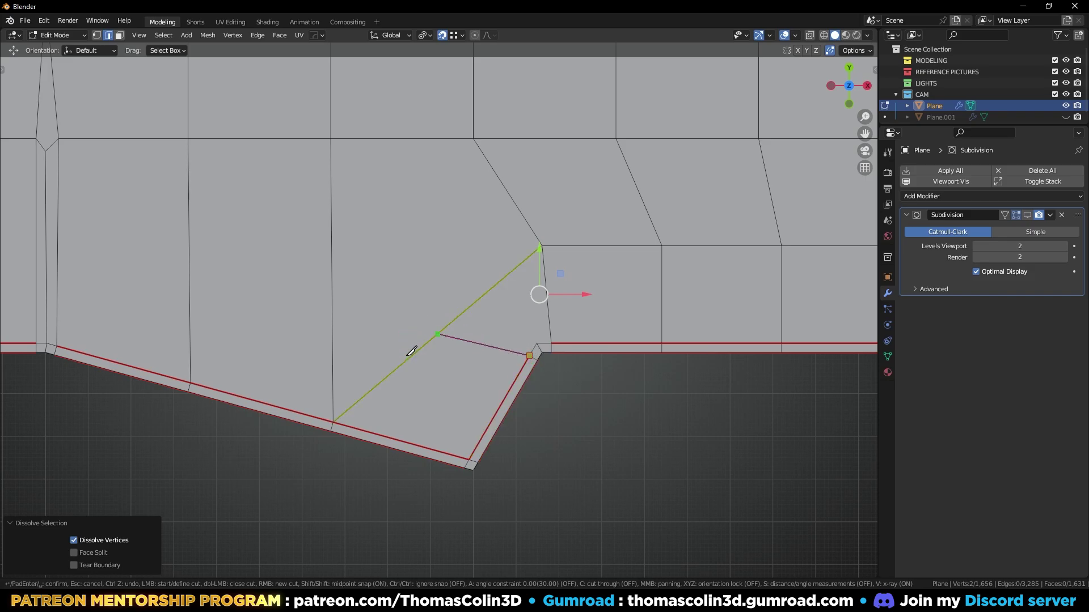
pyautogui.keyDown('shift'); pyautogui.click(413, 350); pyautogui.keyUp('shift')
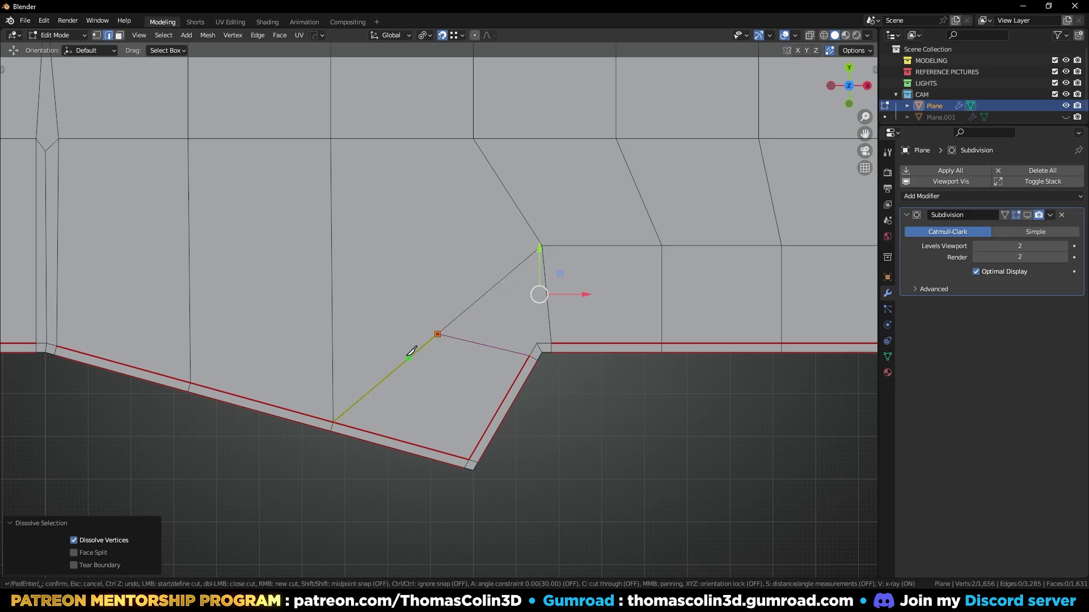
pyautogui.click(473, 139)
pyautogui.press('Return')
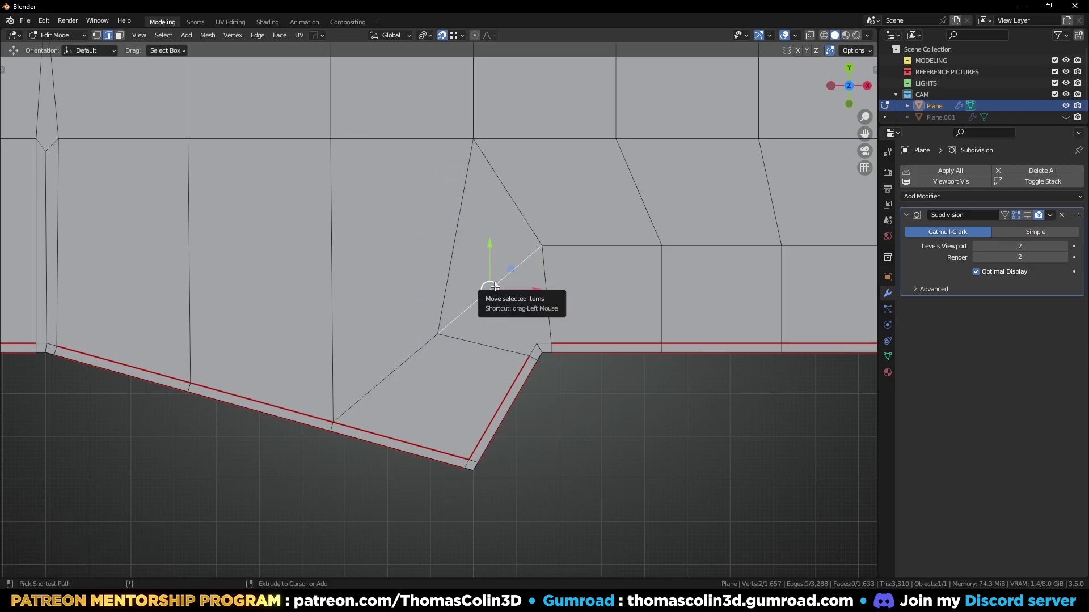
# - Add a vertex midway along the upper half of the diagonal edge and connect it to the corner's middle bevel vertex
pyautogui.hotkey('ctrl', 'r')
pyautogui.click(495, 287)
pyautogui.press('1')
pyautogui.click(491, 291)
pyautogui.keyDown('shift'); pyautogui.click(535, 342); pyautogui.keyUp('shift')
pyautogui.press('j')
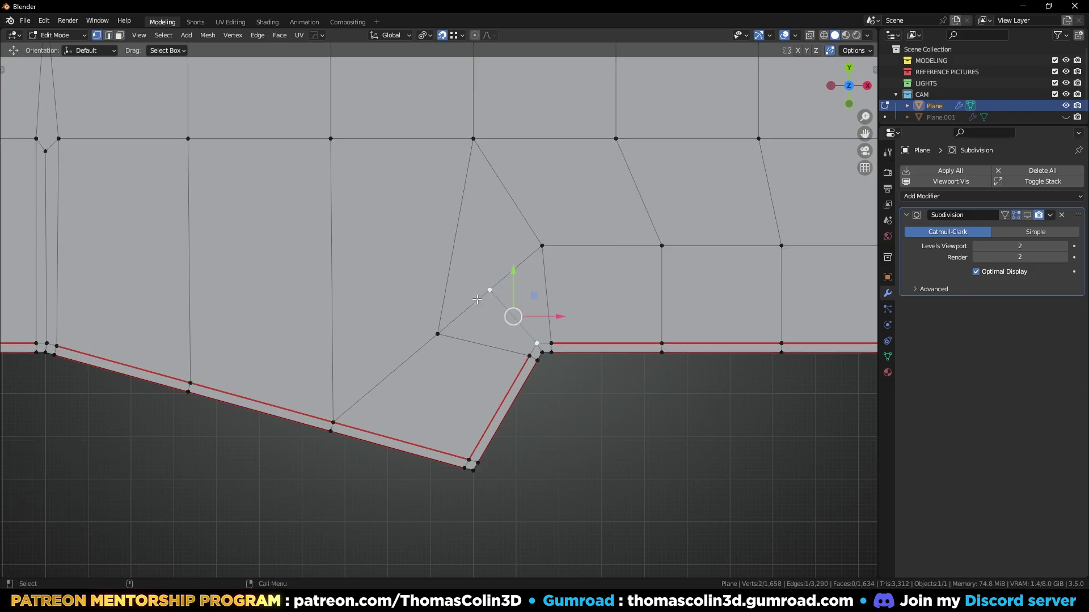
# - Move the vertex at the cut diagonal's bend about -0.033 m in X and 0.062 m in Y, then return to Object Mode
pyautogui.click(613, 439)
pyautogui.click(439, 333)
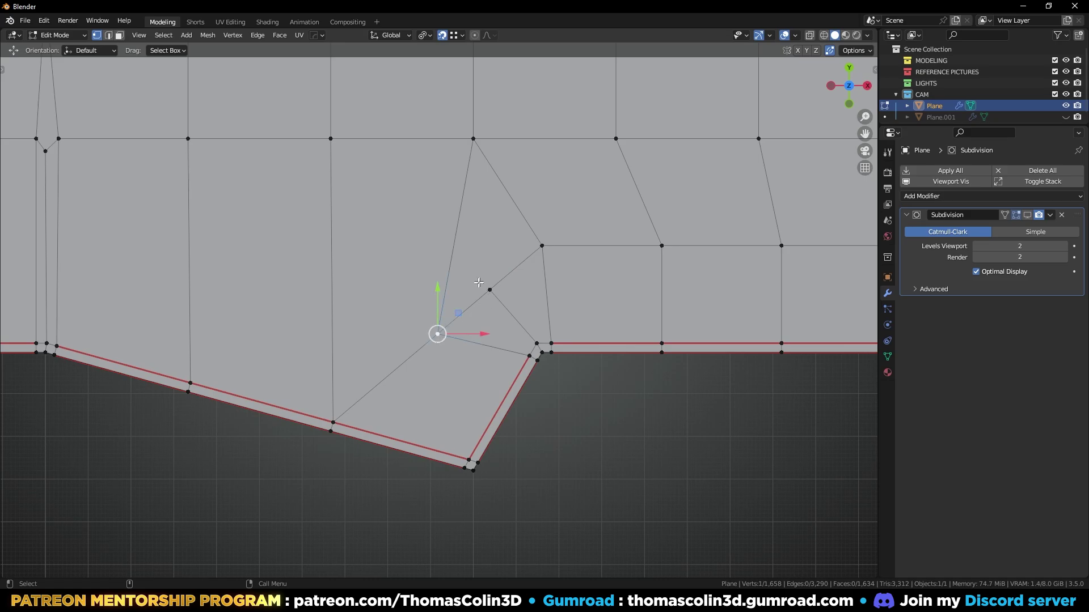
pyautogui.hotkey('shift', 'v')
pyautogui.click(442, 331)
pyautogui.press('g')
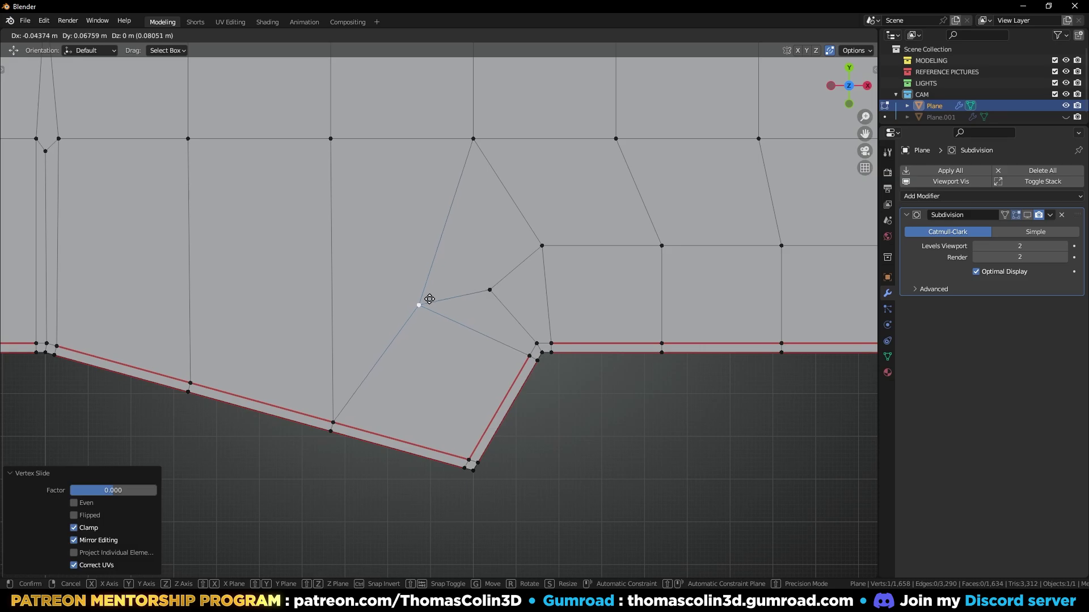
pyautogui.click(434, 301)
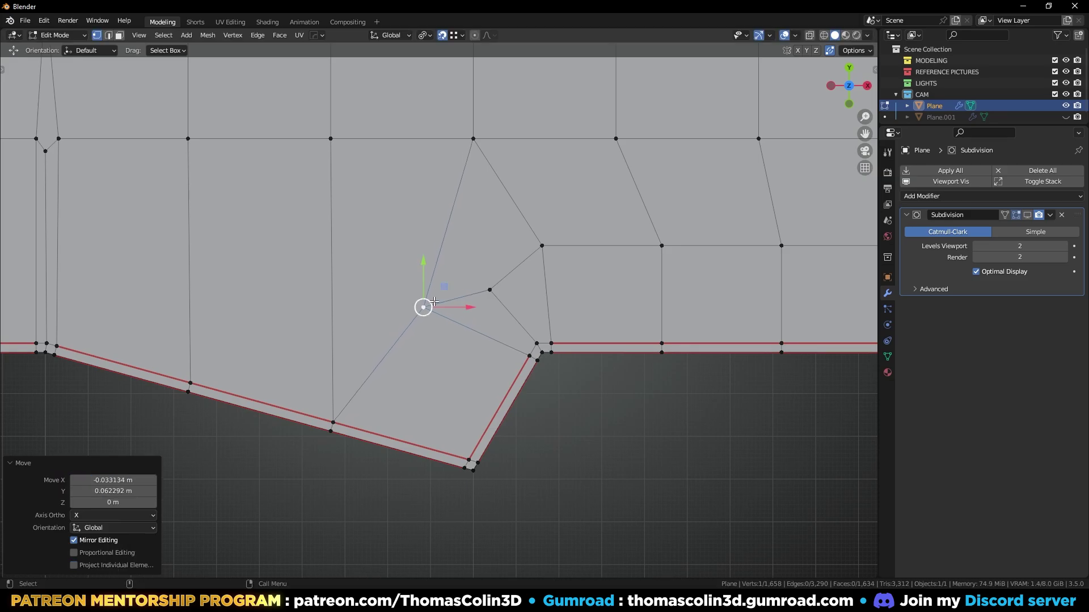
pyautogui.press('Tab')
pyautogui.scroll(-5, 572, 437)
pyautogui.scroll(1, 475, 299)
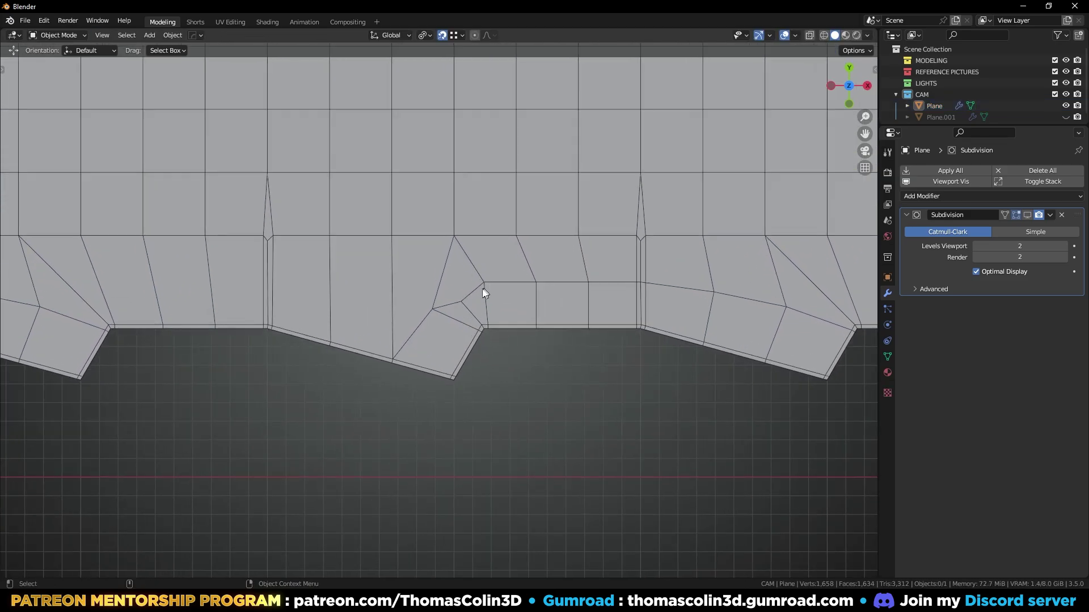
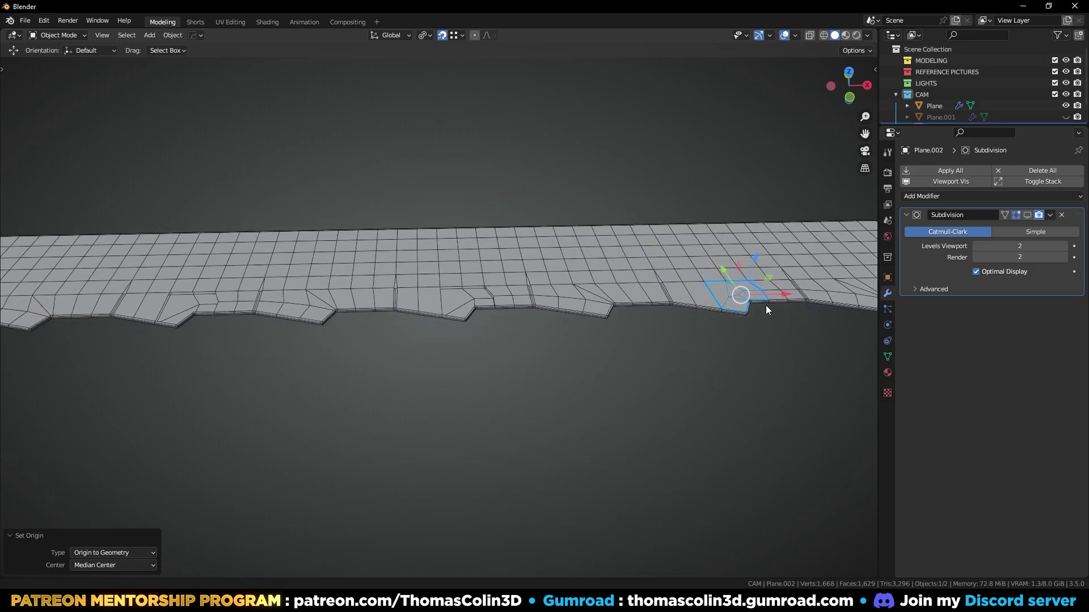
# - Move the separated corner patch -4 m along X, snapping it into the opening of the next matching tooth
pyautogui.keyDown('alt'); pyautogui.moveTo(719, 361); pyautogui.dragTo(711, 370, button='middle'); pyautogui.keyUp('alt')
pyautogui.keyDown('alt'); pyautogui.moveTo(513, 344); pyautogui.dragTo(703, 368, button='right'); pyautogui.keyUp('alt')
pyautogui.scroll(2, 621, 338)
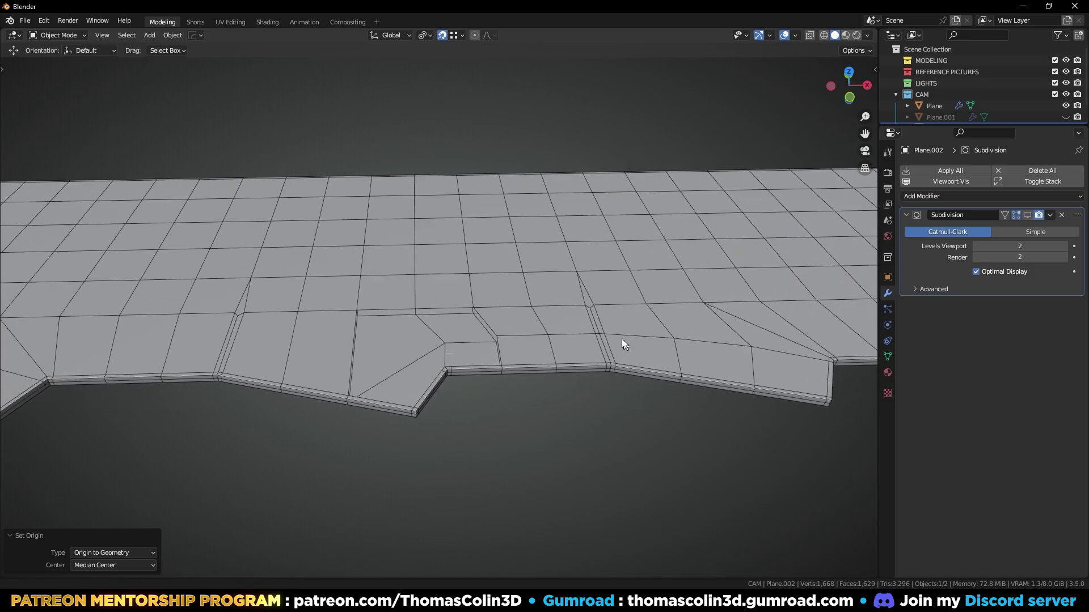
pyautogui.click(605, 324)
pyautogui.press('g')
pyautogui.press('x')
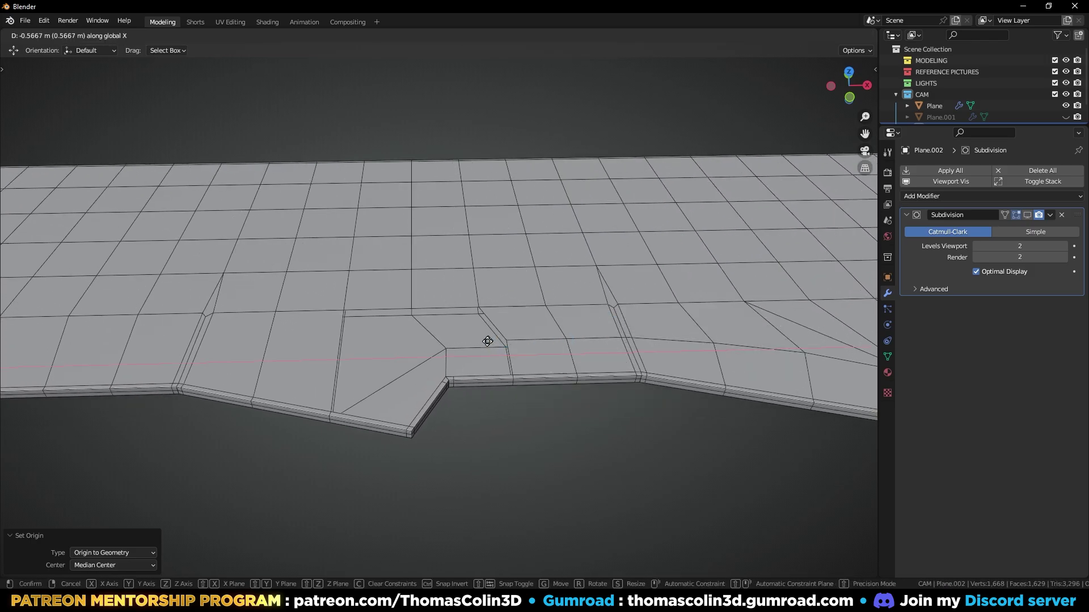
pyautogui.click(341, 307)
pyautogui.press('KP_7')
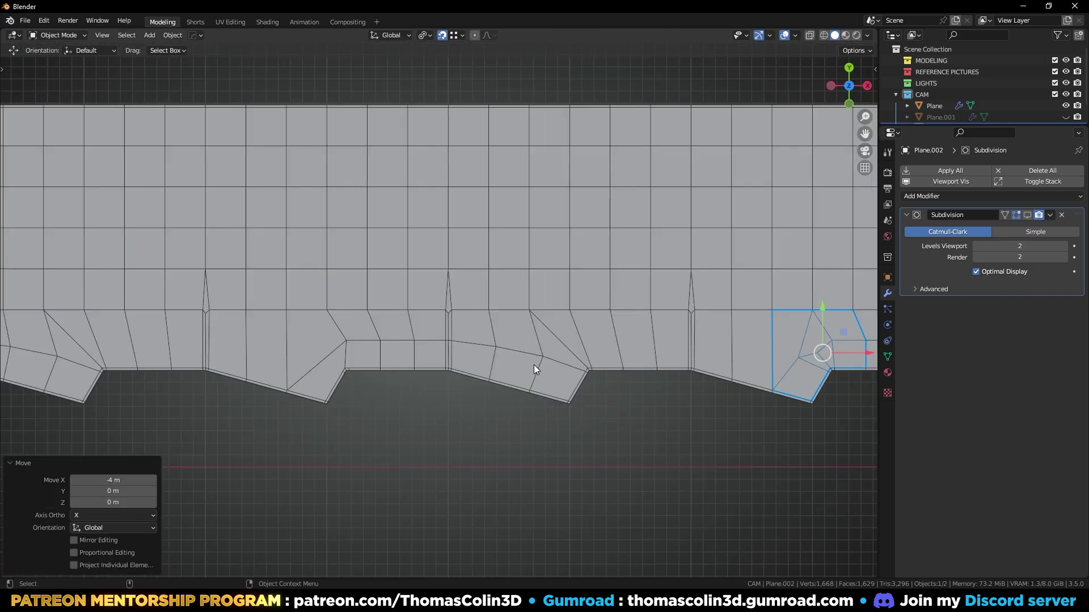
# - Duplicate the corner patch and snap the copy along X onto the following matching tooth
pyautogui.hotkey('shift', 'd')
pyautogui.press('Escape')
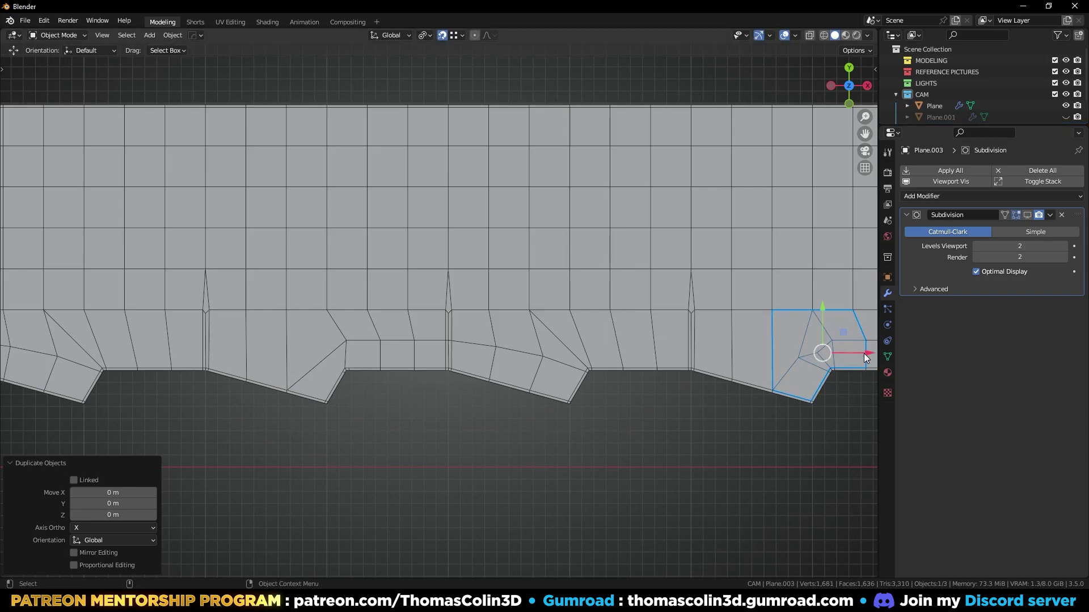
pyautogui.press('g')
pyautogui.press('x')
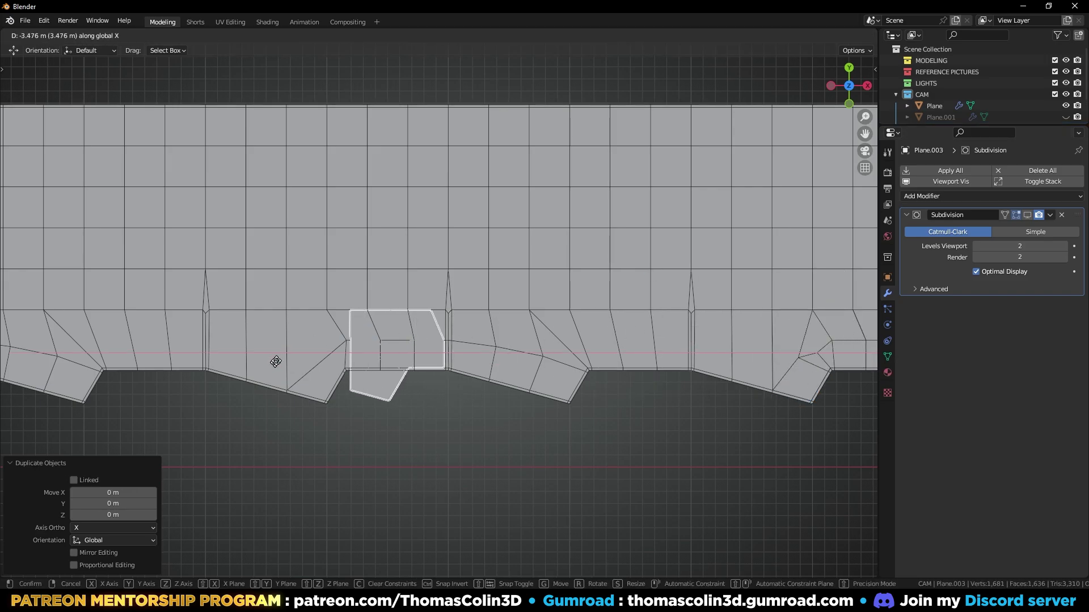
pyautogui.click(285, 318)
# - Duplicate the newest corner patch and move the copy -4 m along X onto the next matching tooth towards the origin
pyautogui.scroll(-1, 287, 315)
pyautogui.keyDown('shift'); pyautogui.moveTo(287, 315); pyautogui.dragTo(671, 380, button='middle'); pyautogui.keyUp('shift')
pyautogui.moveTo(347, 386)
pyautogui.keyDown('shift'); pyautogui.mouseDown(button='middle')
pyautogui.moveTo(403, 389)
pyautogui.moveTo(337, 391)
pyautogui.mouseUp(button='middle'); pyautogui.keyUp('shift')
pyautogui.hotkey('shift', 'd')
pyautogui.rightClick(558, 243)
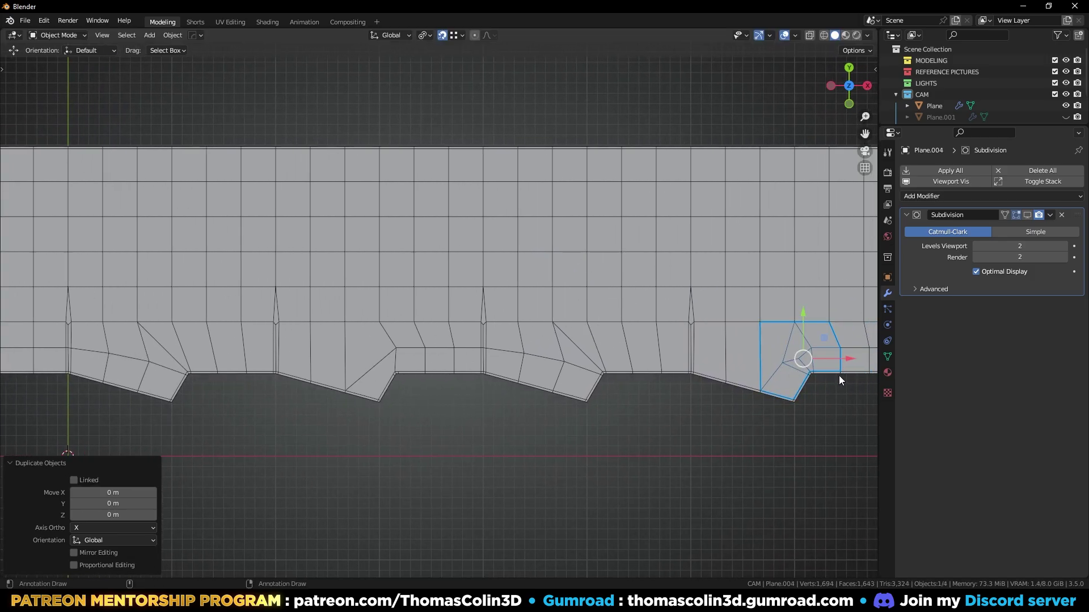
pyautogui.press('g')
pyautogui.press('x')
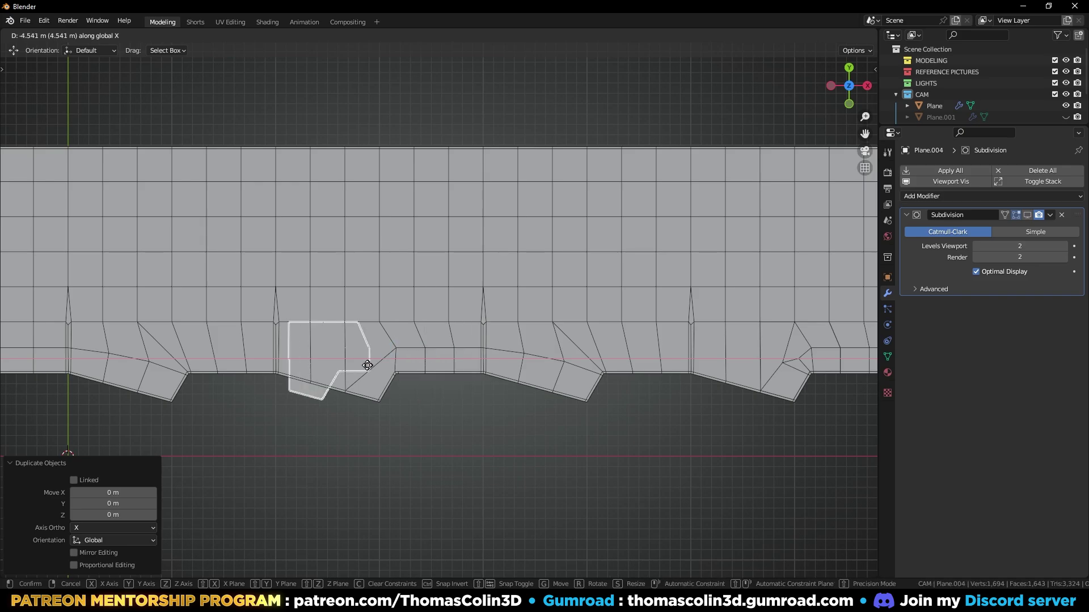
pyautogui.click(346, 326)
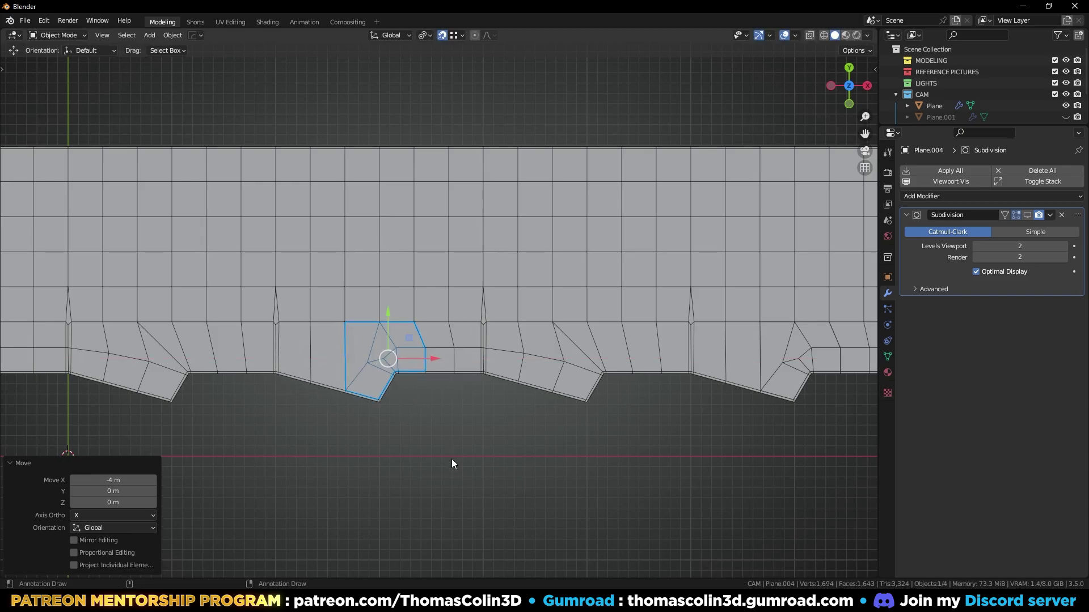
pyautogui.click(452, 460)
pyautogui.moveTo(452, 461); pyautogui.dragTo(380, 335, button='middle')
pyautogui.click(380, 337)
pyautogui.scroll(-2, 442, 352)
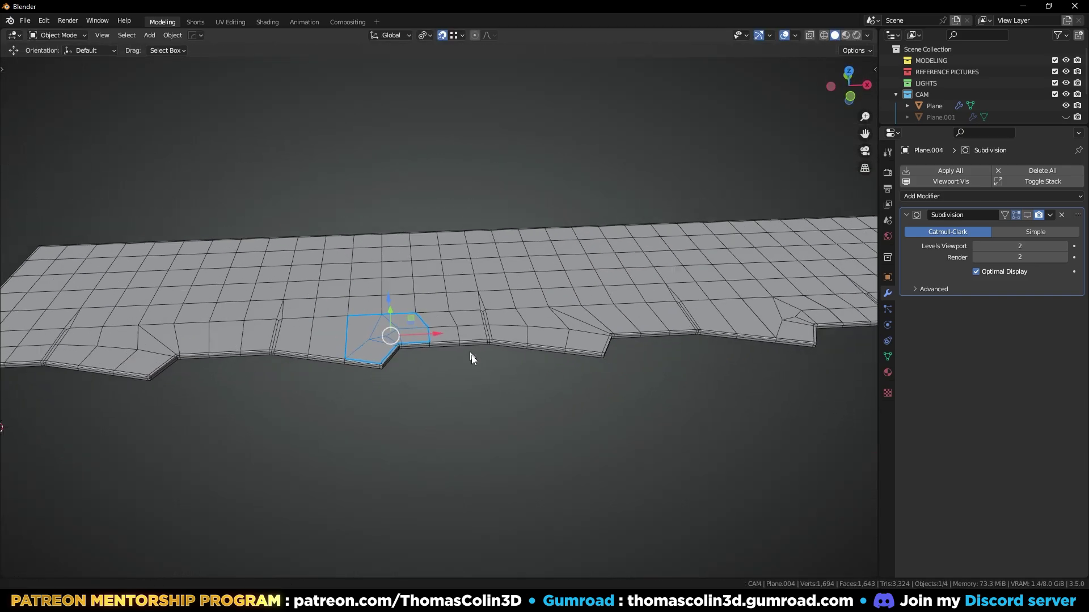
# - Join the duplicated corner patches into the main outer plane as one object and enter Edit Mode
pyautogui.keyDown('shift'); pyautogui.moveTo(707, 355); pyautogui.dragTo(427, 376, button='middle'); pyautogui.keyUp('shift')
pyautogui.keyDown('shift'); pyautogui.click(481, 329); pyautogui.keyUp('shift')
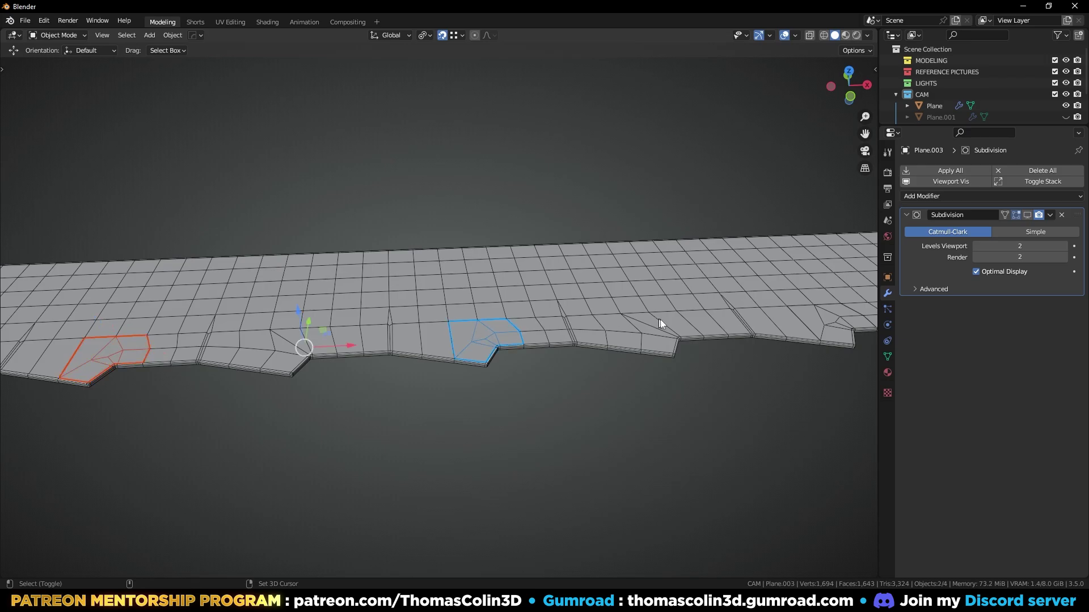
pyautogui.keyDown('shift'); pyautogui.click(832, 313); pyautogui.keyUp('shift')
pyautogui.keyDown('shift'); pyautogui.moveTo(832, 313); pyautogui.dragTo(479, 340, button='middle'); pyautogui.keyUp('shift')
pyautogui.keyDown('shift'); pyautogui.click(632, 311); pyautogui.keyUp('shift')
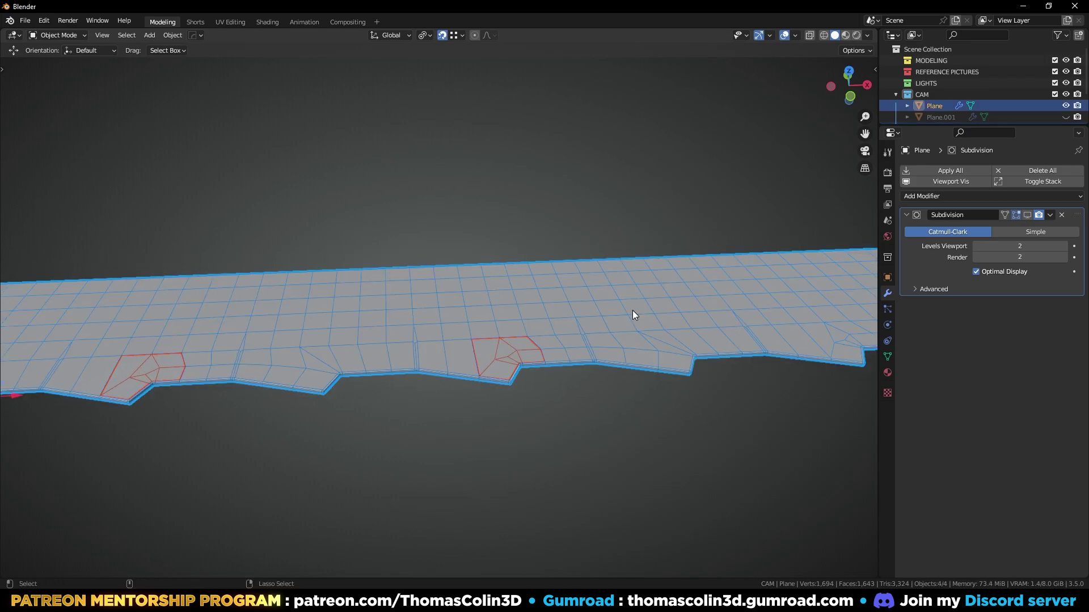
pyautogui.hotkey('ctrl', 'j')
pyautogui.press('Tab')
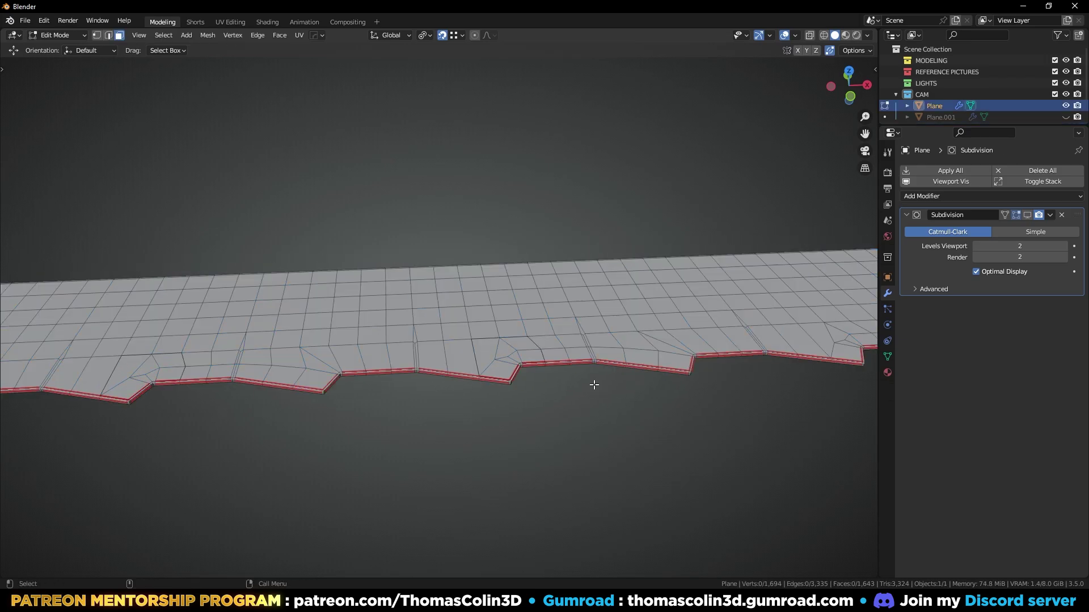
# - Merge all vertices of the joined outer plane by distance, then return to Object Mode
pyautogui.press('1')
pyautogui.press('a')
pyautogui.press('m')
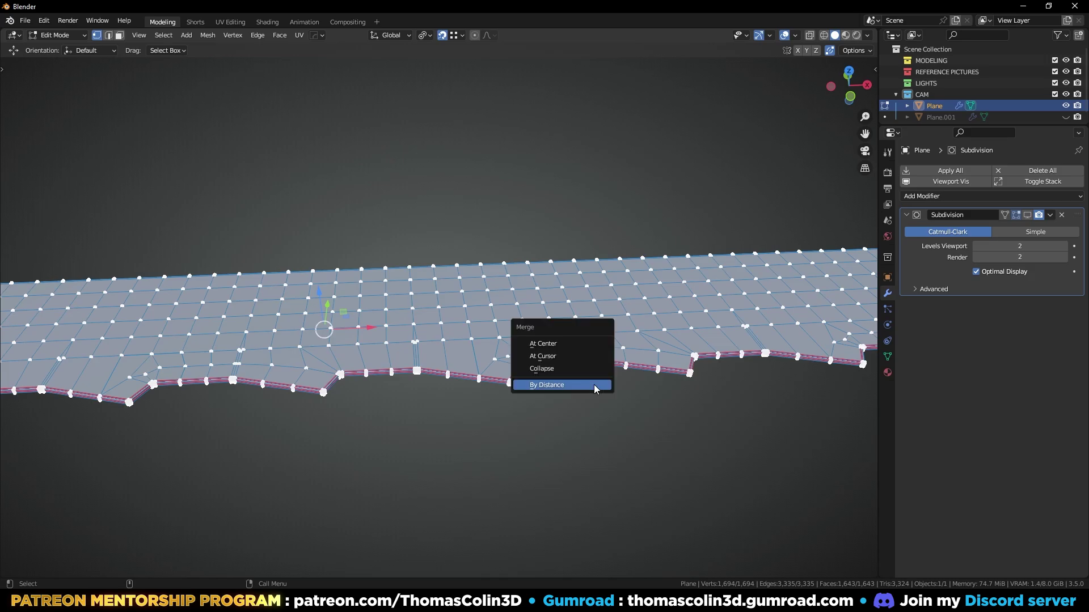
pyautogui.click(593, 385)
pyautogui.hotkey('alt', 'a')
pyautogui.moveTo(592, 453); pyautogui.dragTo(546, 474, button='middle')
pyautogui.scroll(3, 545, 379)
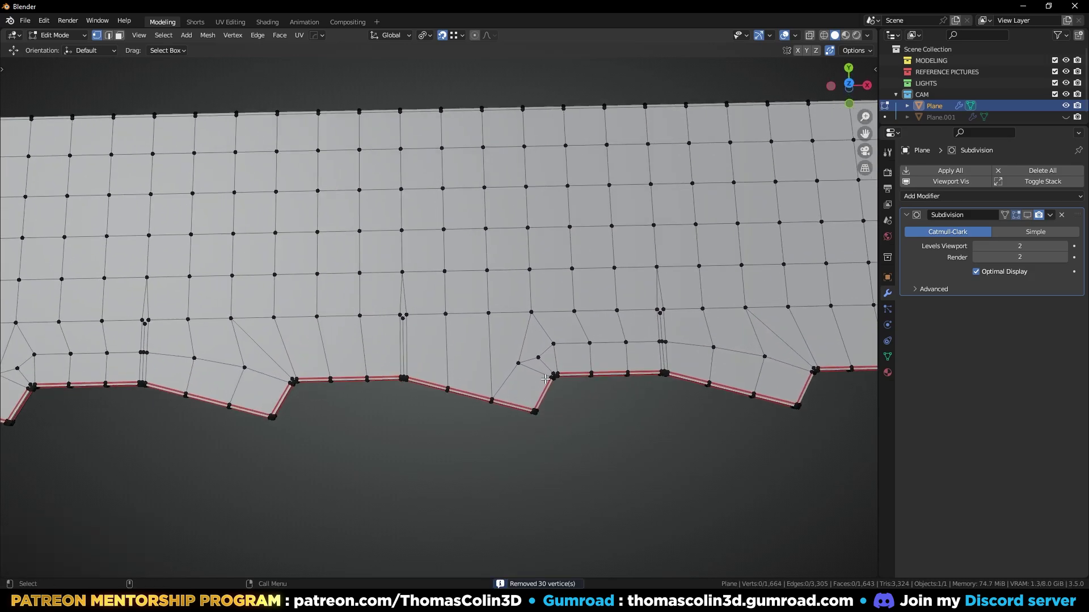
pyautogui.press('Tab')
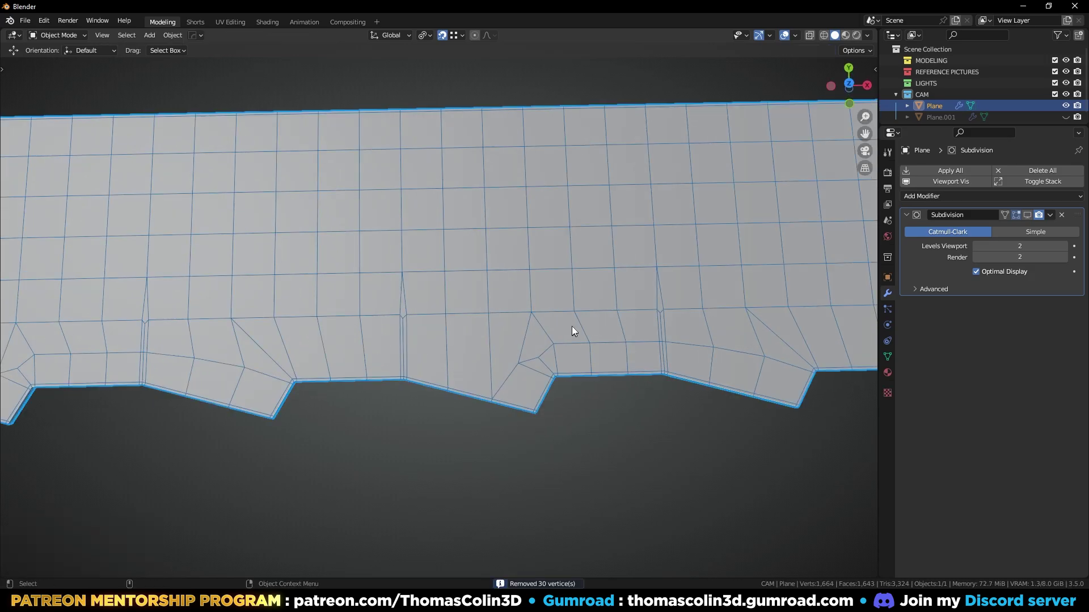
# - Enable the Subdivision modifier's viewport display and inspect the smoothed teeth along the outer plane
pyautogui.click(1025, 213)
pyautogui.hotkey('alt', 'a')
pyautogui.moveTo(624, 337); pyautogui.dragTo(551, 364, button='middle')
pyautogui.keyDown('alt'); pyautogui.moveTo(343, 376); pyautogui.dragTo(556, 369, button='middle'); pyautogui.keyUp('alt')
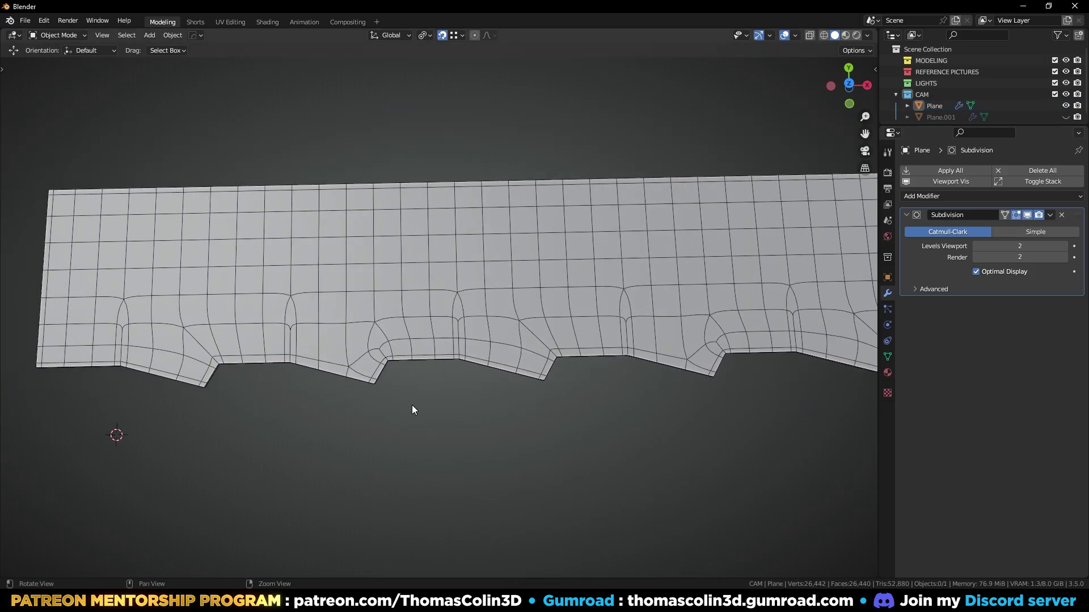
pyautogui.moveTo(412, 410); pyautogui.dragTo(577, 421, button='middle')
# - Set the outer plane's origin to its geometry and add a Mirror modifier with only the Z axis and Z bisect enabled
pyautogui.press('a')
pyautogui.press('q')
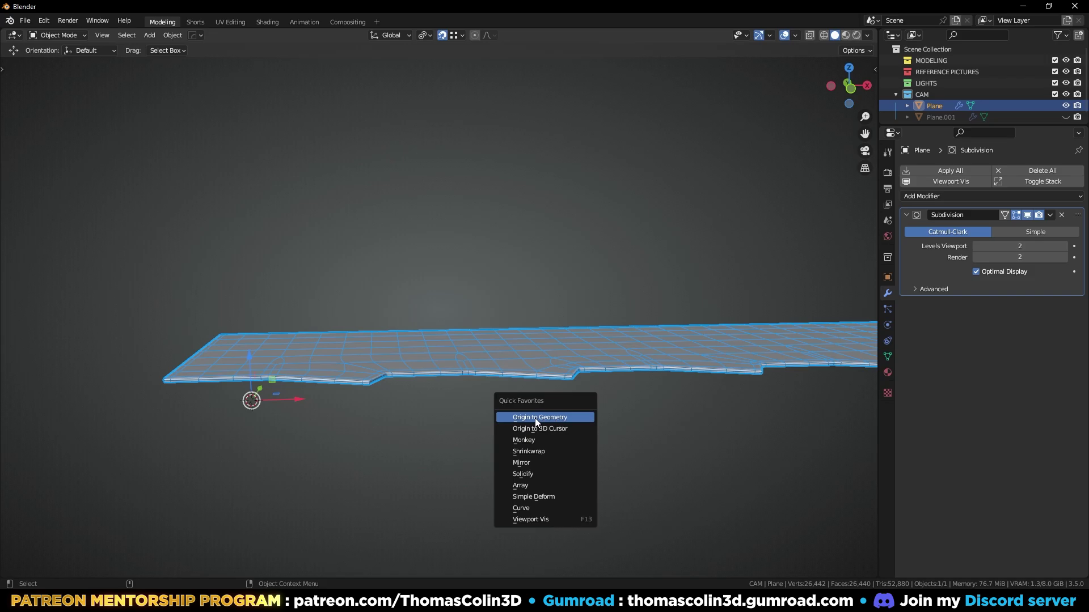
pyautogui.click(535, 417)
pyautogui.click(939, 195)
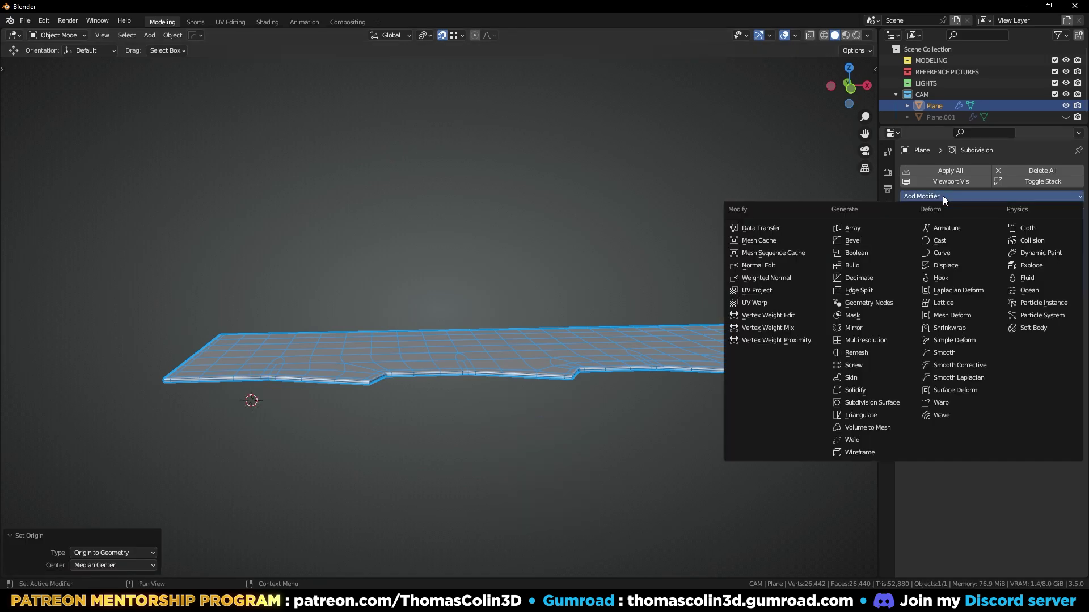
pyautogui.click(859, 326)
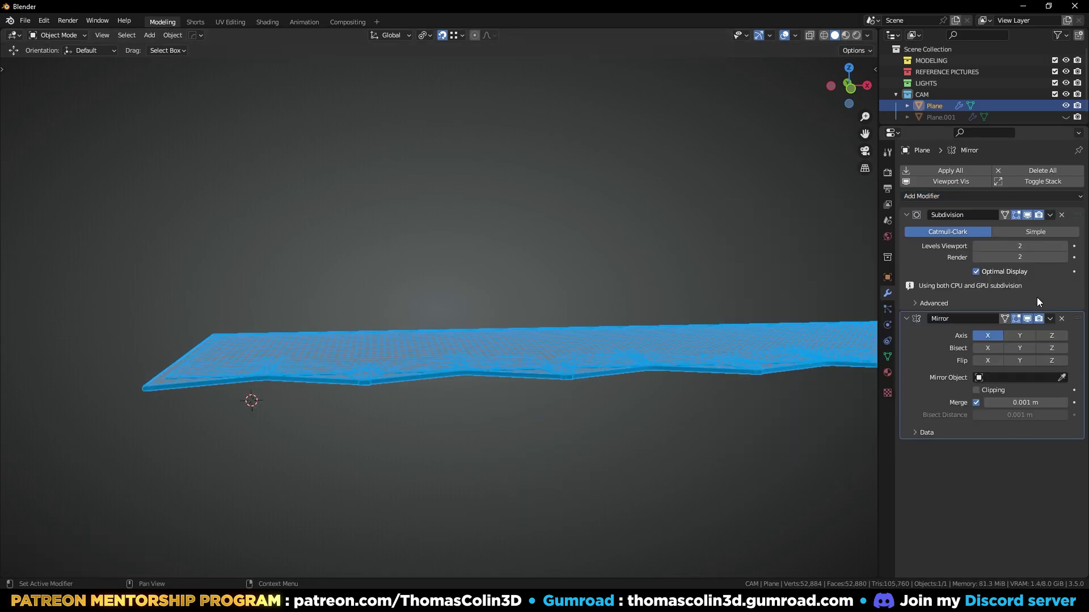
pyautogui.click(990, 337)
pyautogui.click(1052, 322)
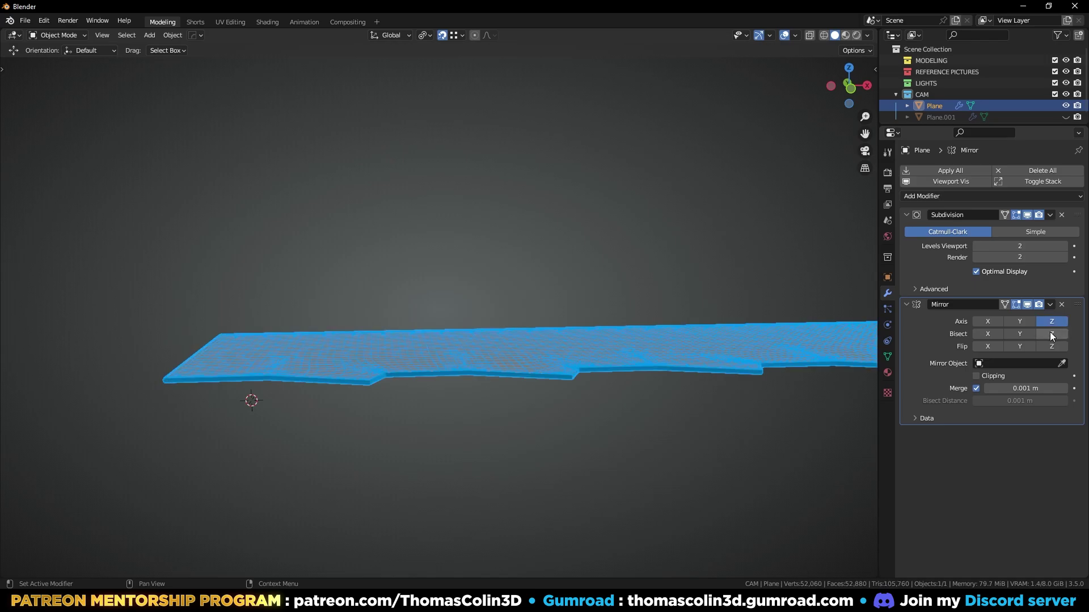
pyautogui.click(1050, 334)
# - Hide the subdivision preview, apply the Mirror modifier, and show the subdivision again at viewport level 3
pyautogui.moveTo(724, 409); pyautogui.dragTo(737, 340, button='middle')
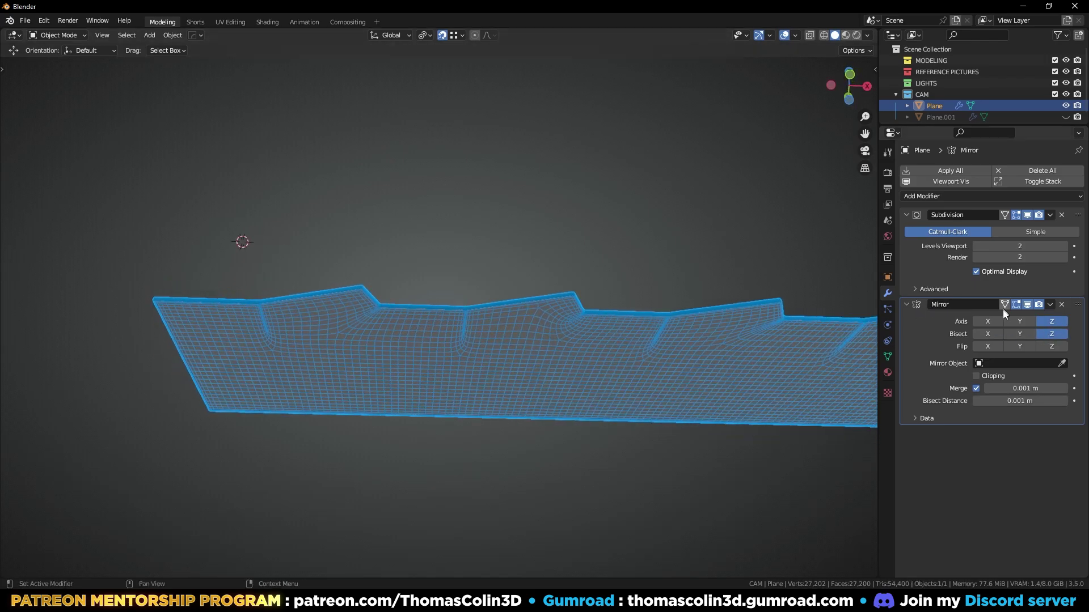
pyautogui.click(1027, 216)
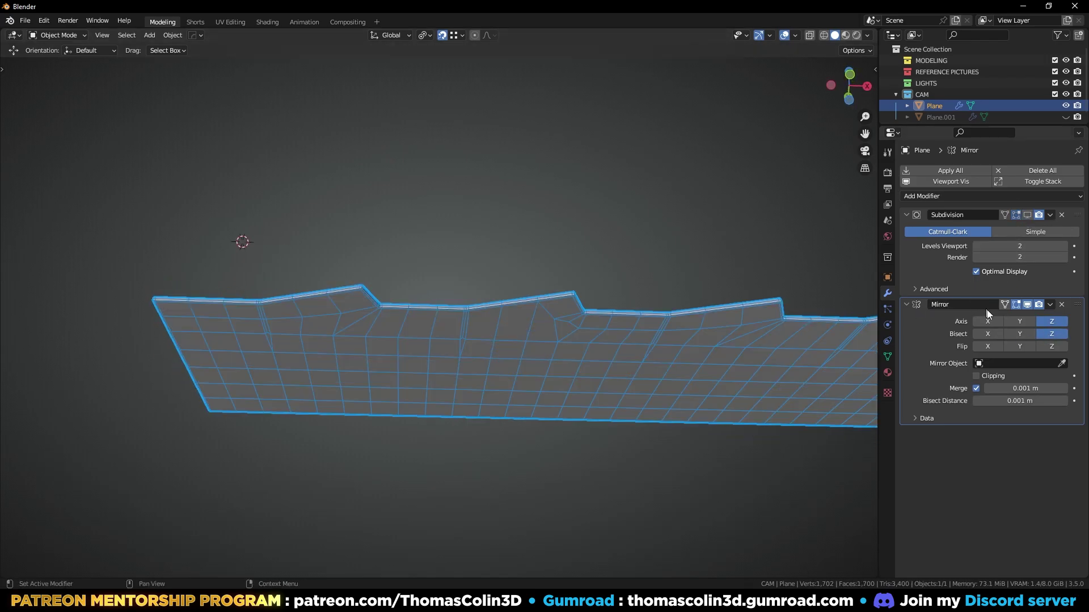
pyautogui.hotkey('ctrl', 'a')
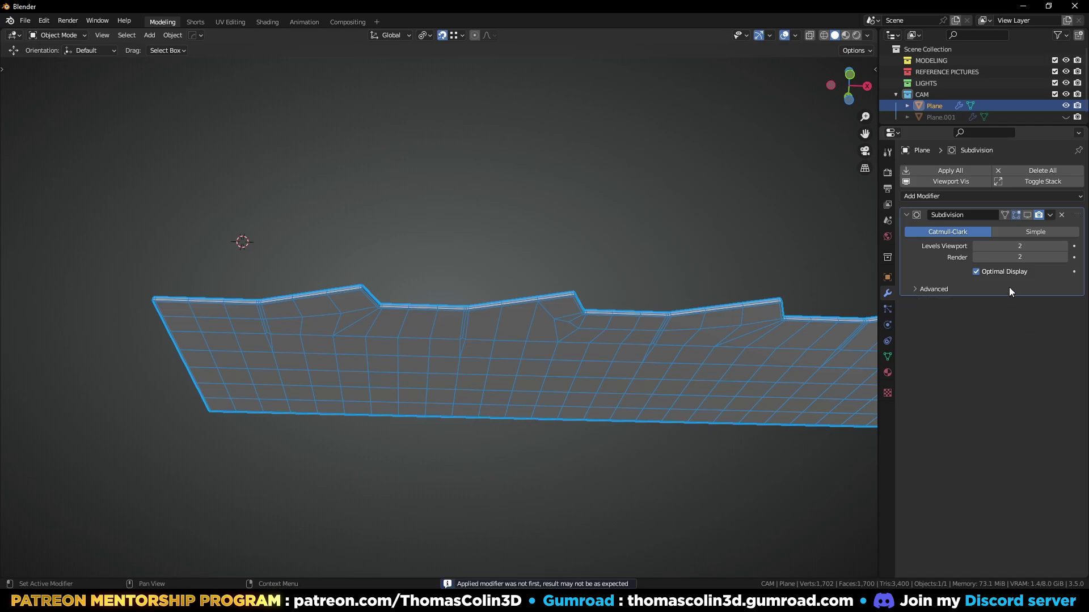
pyautogui.click(1027, 215)
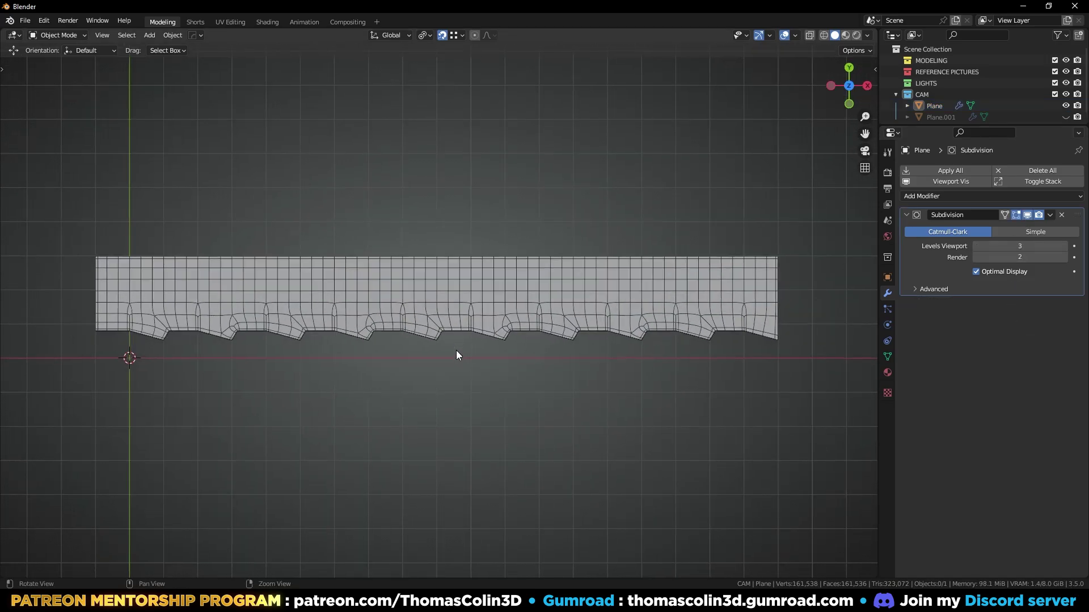
# - Unhide the segmented strip beside the outer plane and clear the selection
pyautogui.keyDown('alt'); pyautogui.moveTo(456, 349); pyautogui.dragTo(491, 368, button='middle'); pyautogui.keyUp('alt')
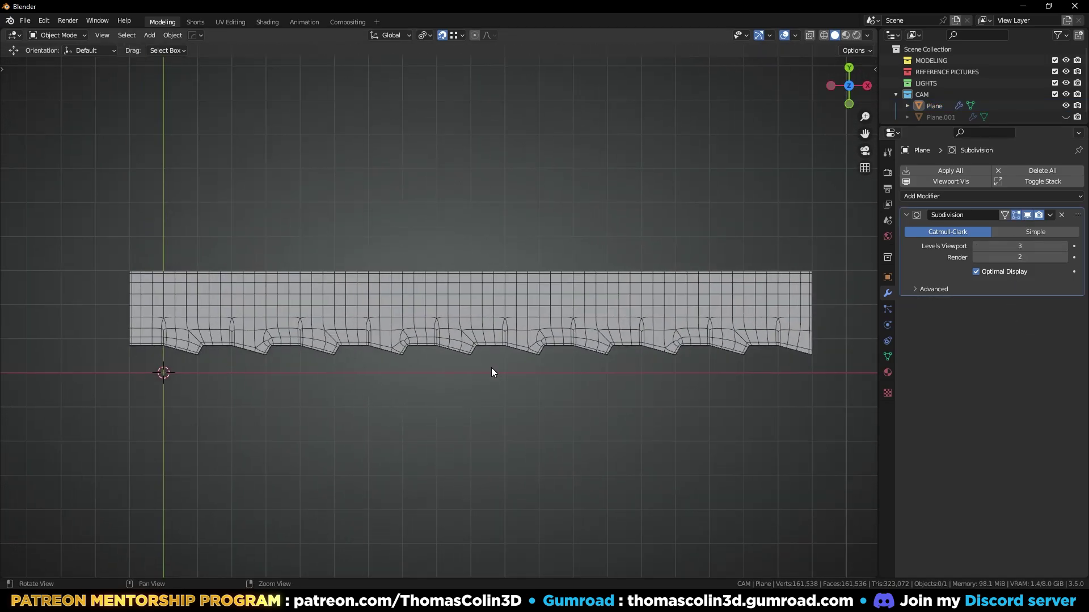
pyautogui.hotkey('alt', 'h')
pyautogui.click(540, 165)
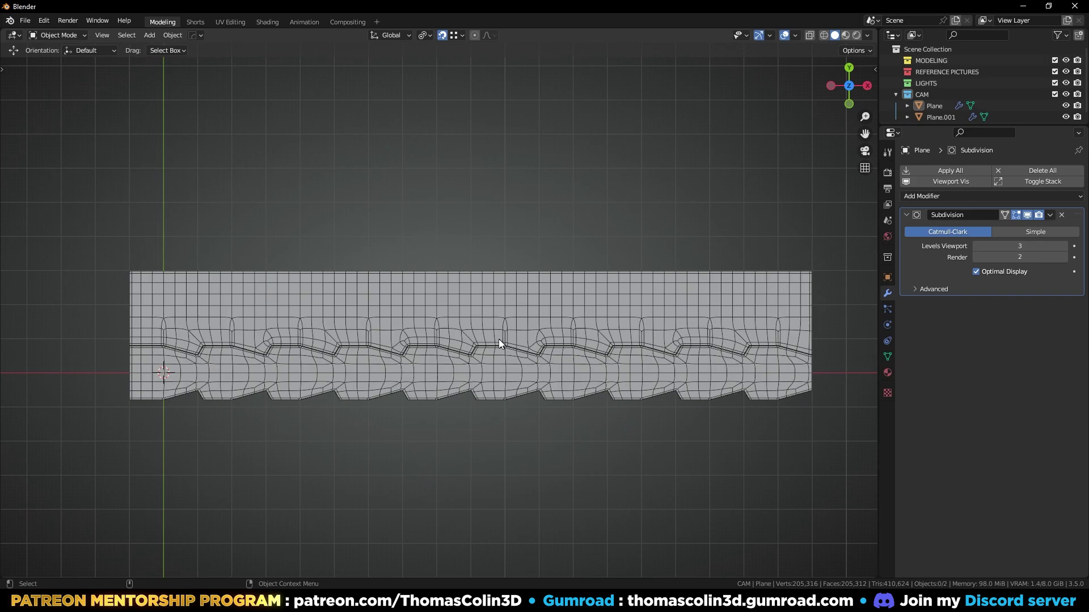
# - Set the pivot point to the 3D Cursor, duplicate the outer plane in place, and scale the copy by -1 along Y
pyautogui.click(506, 352)
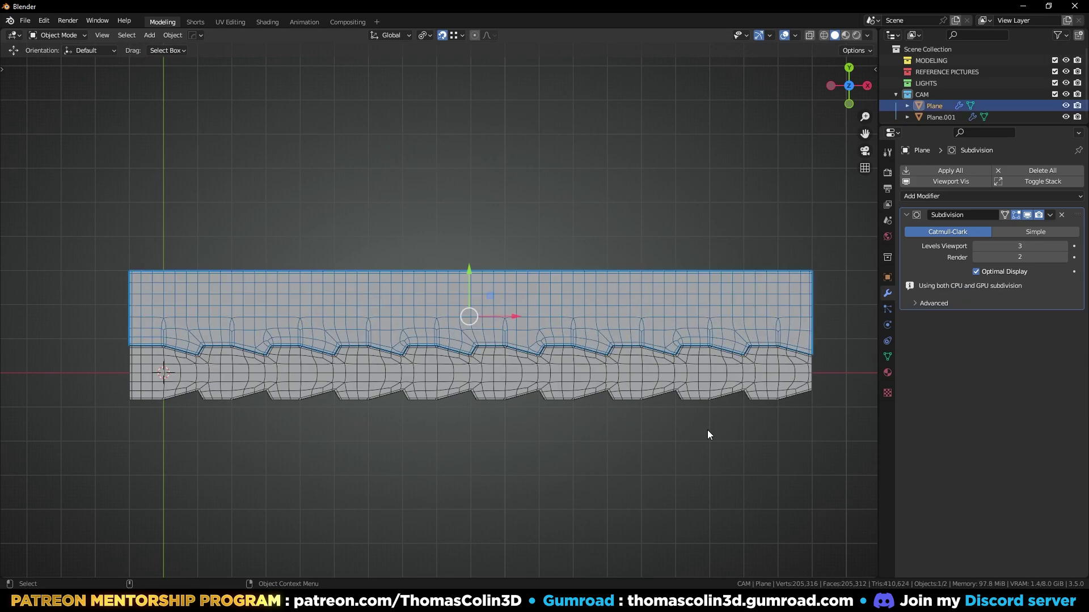
pyautogui.click(426, 34)
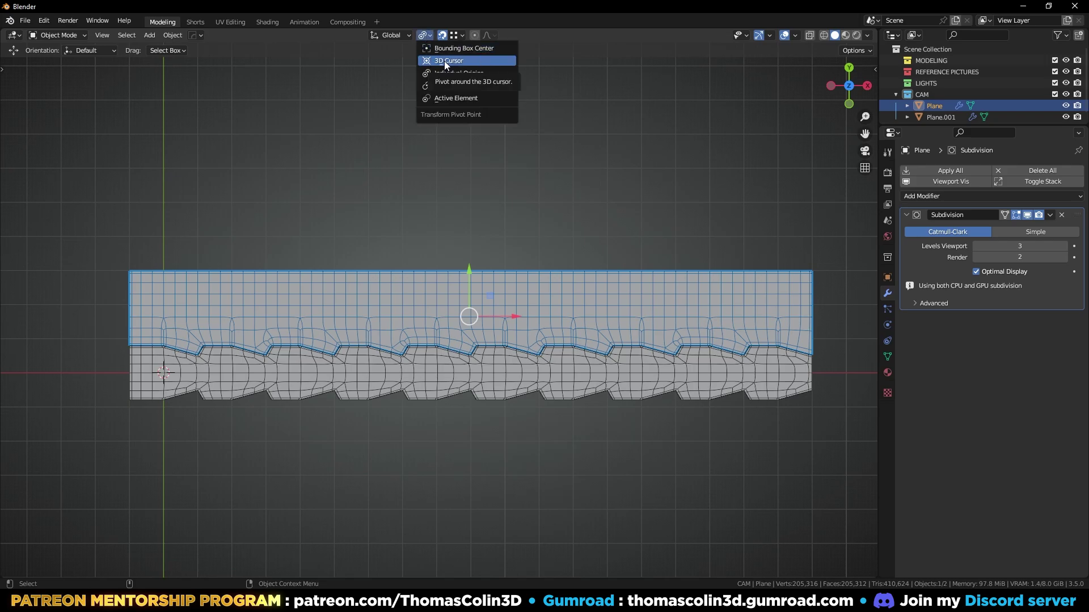
pyautogui.click(441, 60)
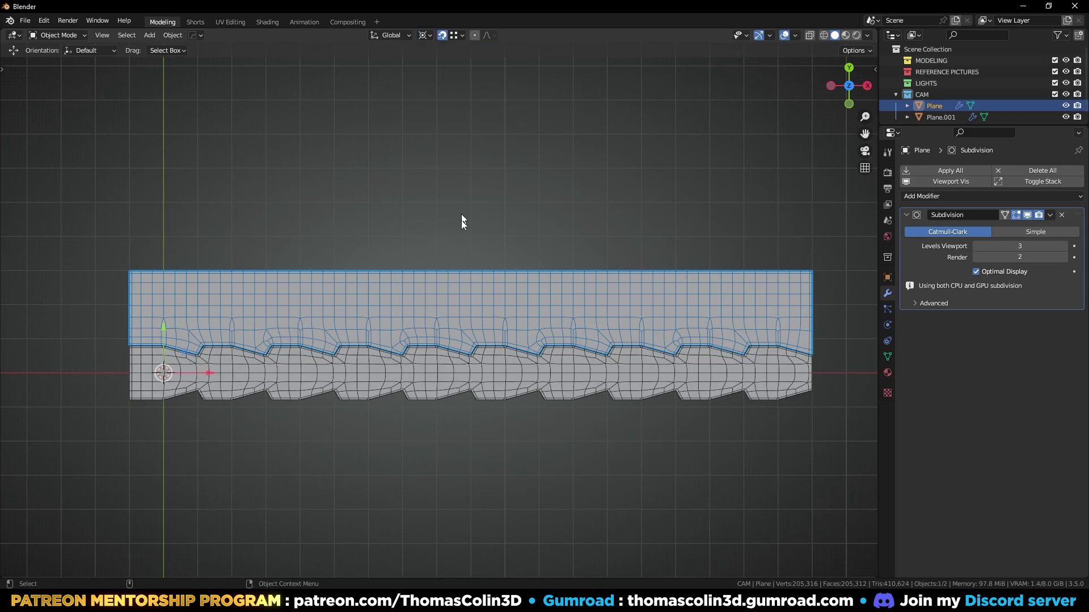
pyautogui.hotkey('shift', 'd')
pyautogui.rightClick(438, 240)
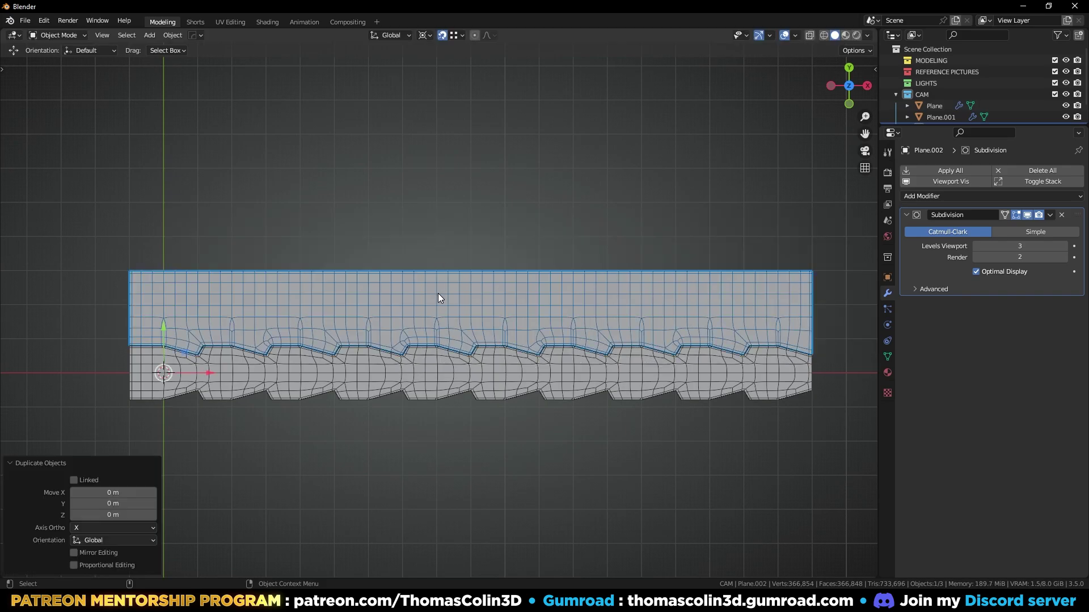
pyautogui.write('sy')
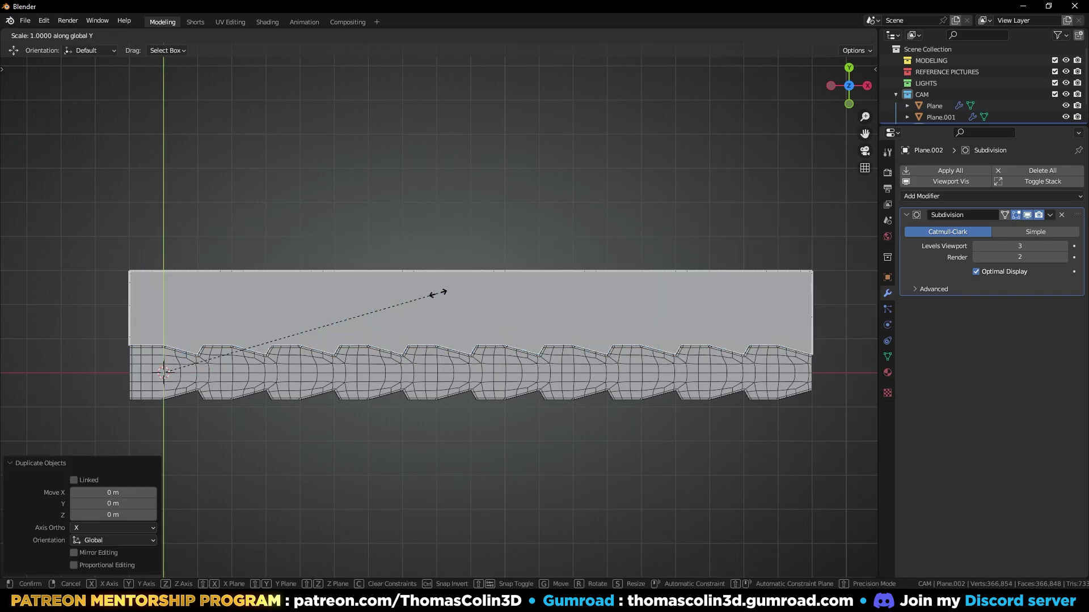
pyautogui.write('-1')
pyautogui.press('Return')
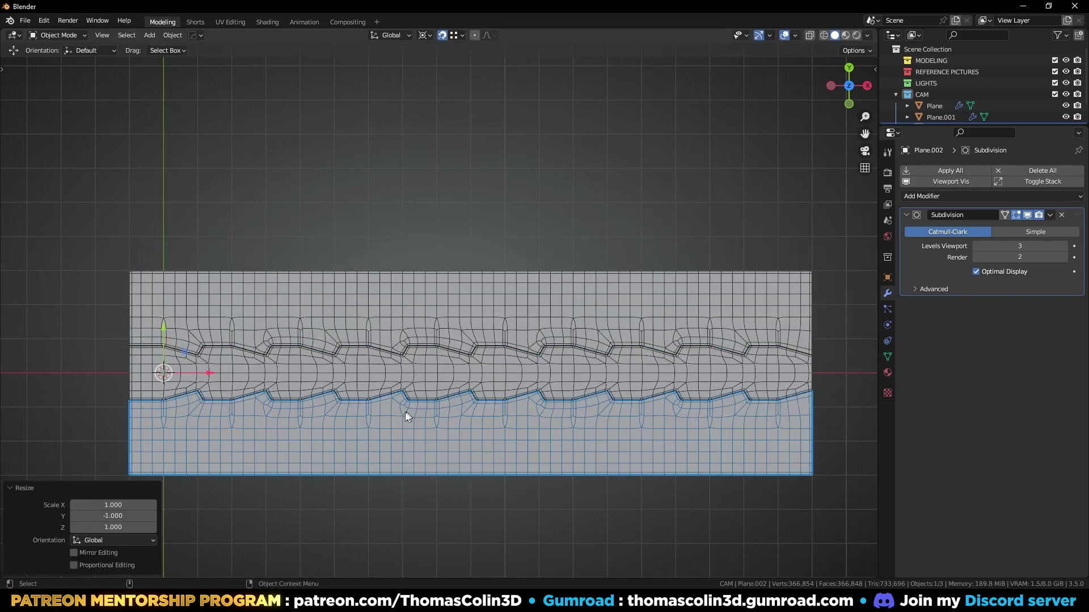
# - Recalculate the mirrored copy's normals and join it with the original outer plane
pyautogui.press('Tab')
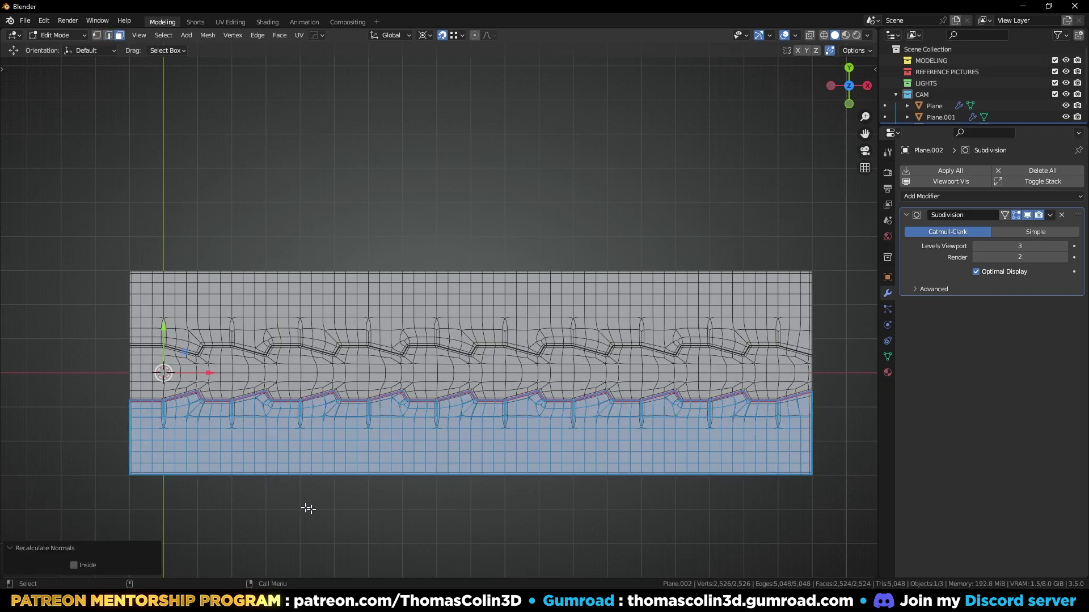
pyautogui.press('Tab')
pyautogui.keyDown('shift'); pyautogui.click(531, 307); pyautogui.keyUp('shift')
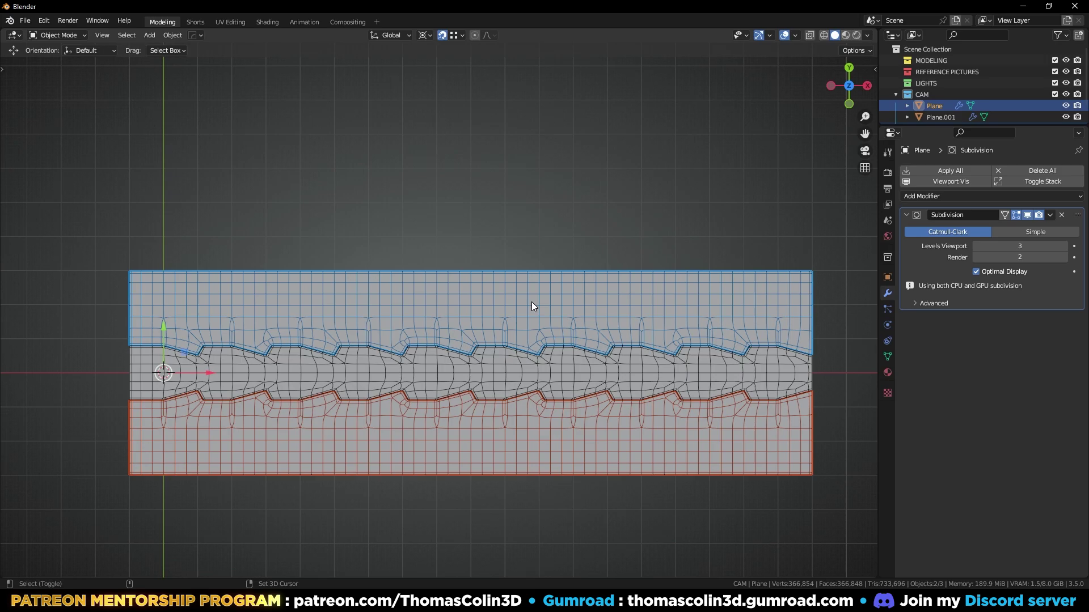
pyautogui.hotkey('ctrl', 'j')
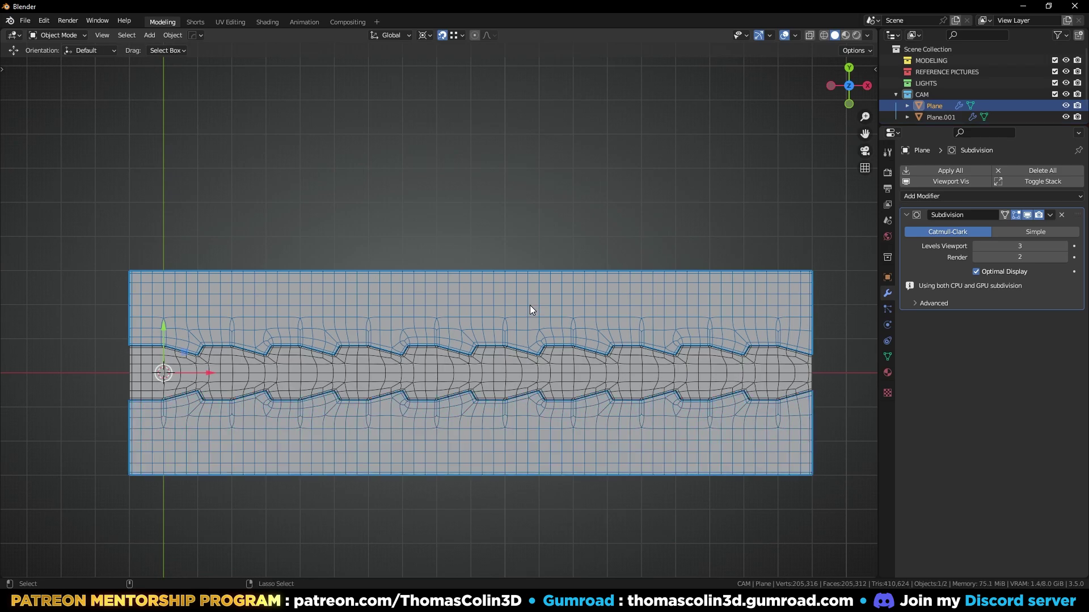
pyautogui.hotkey('alt', 'a')
pyautogui.moveTo(547, 391); pyautogui.dragTo(558, 340, button='middle')
pyautogui.press('KP_7')
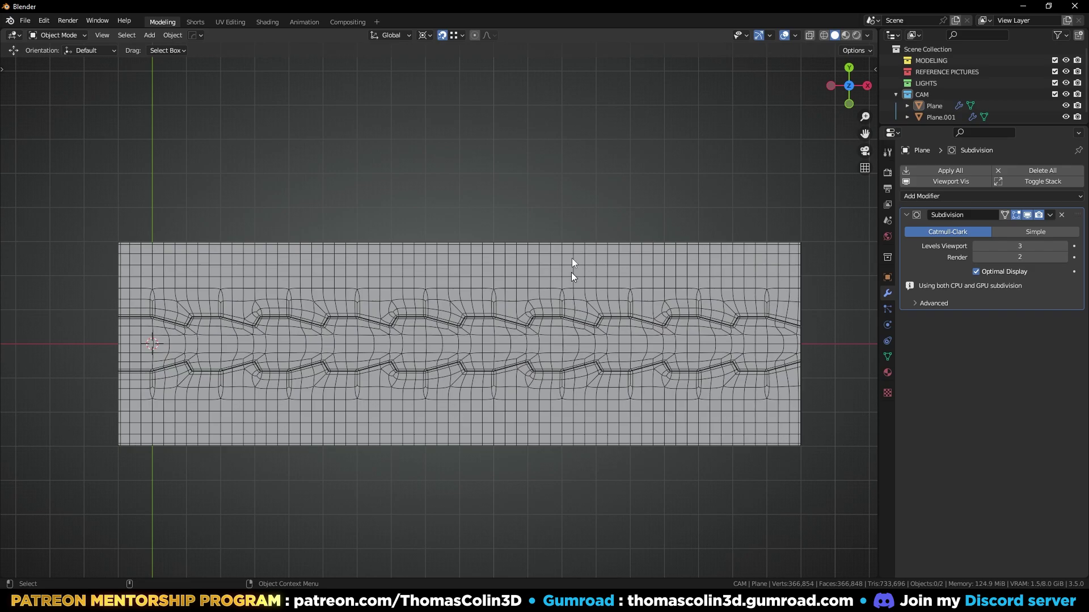
# - Set the joined outer plane's origin to its geometry and snap the object to the 3D cursor
pyautogui.scroll(-3, 551, 237)
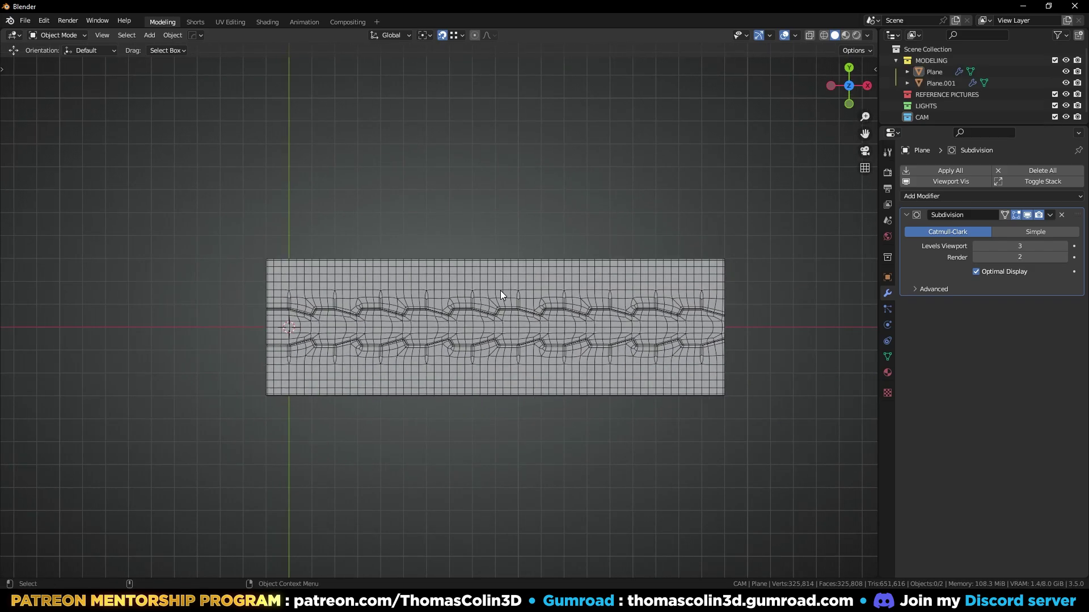
pyautogui.click(482, 266)
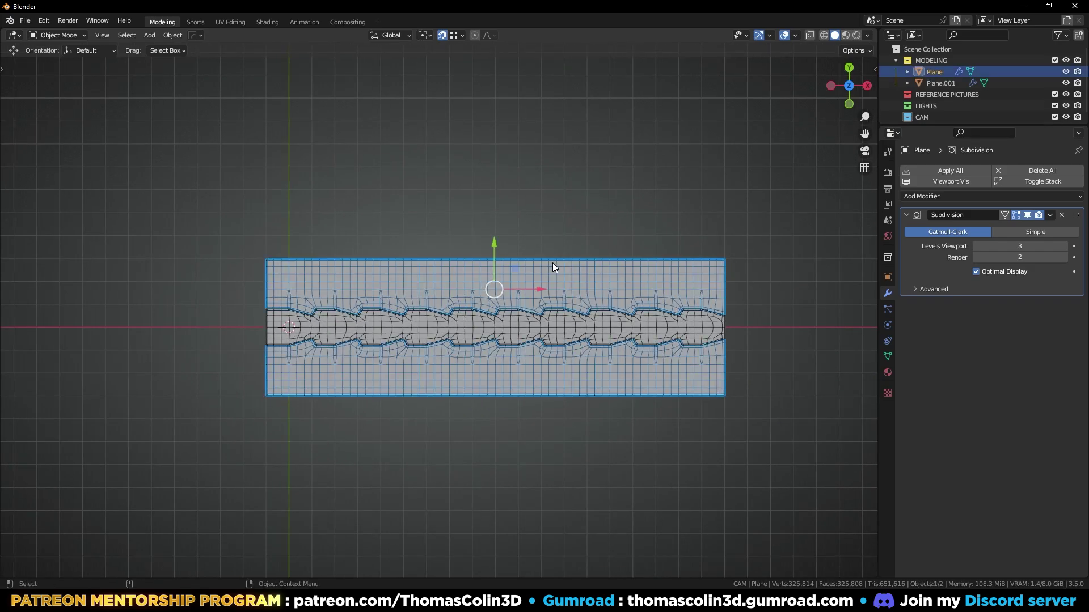
pyautogui.press('q')
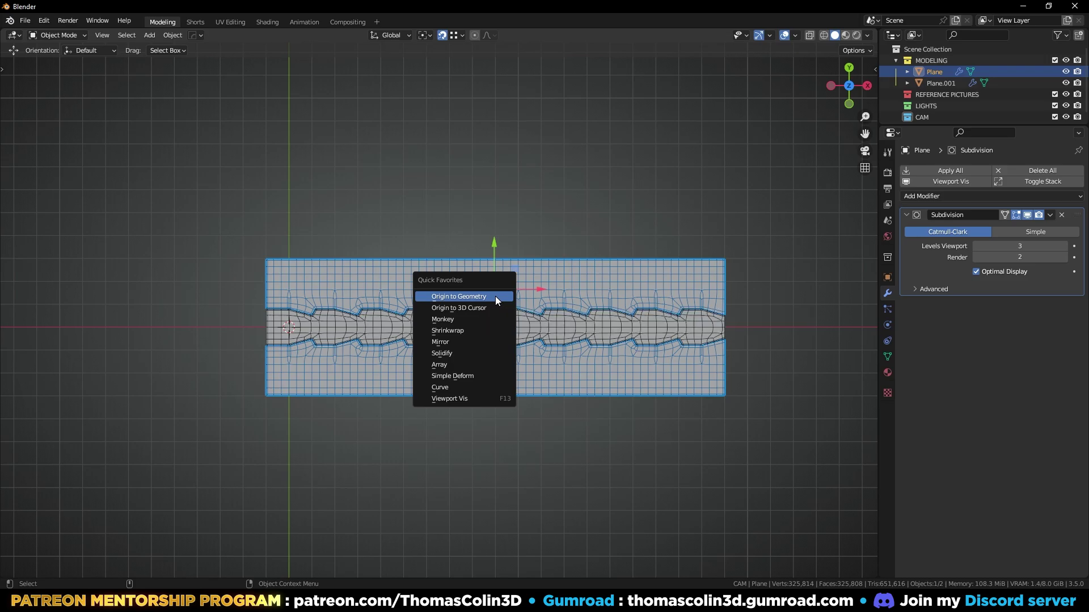
pyautogui.click(495, 296)
pyautogui.hotkey('shift', 's')
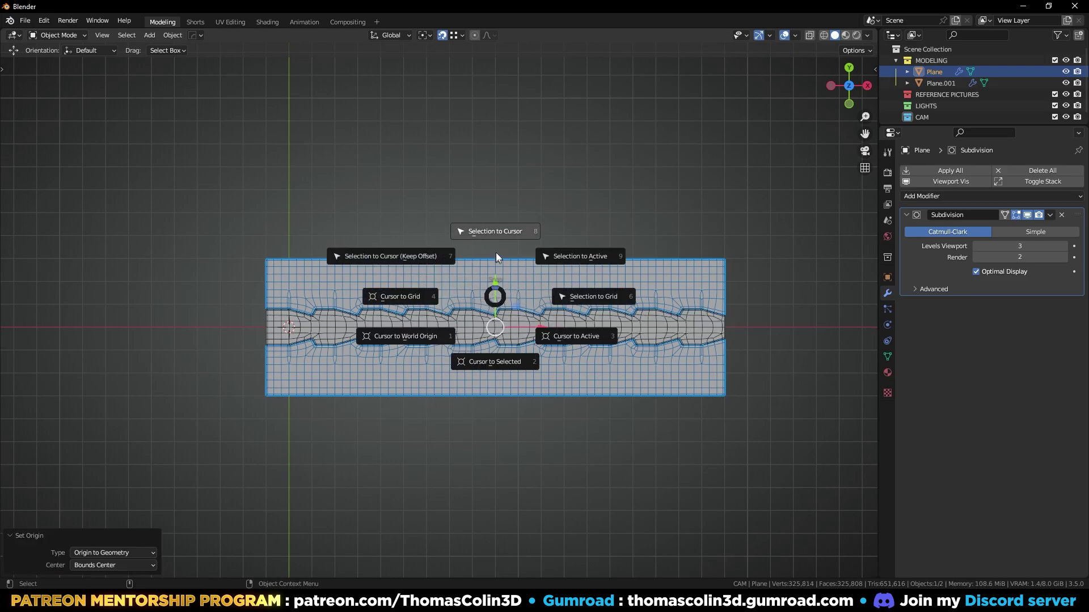
pyautogui.click(494, 230)
# - Set the segmented strip's origin to its geometry and snap it to the 3D cursor between the outer halves
pyautogui.click(491, 324)
pyautogui.press('q')
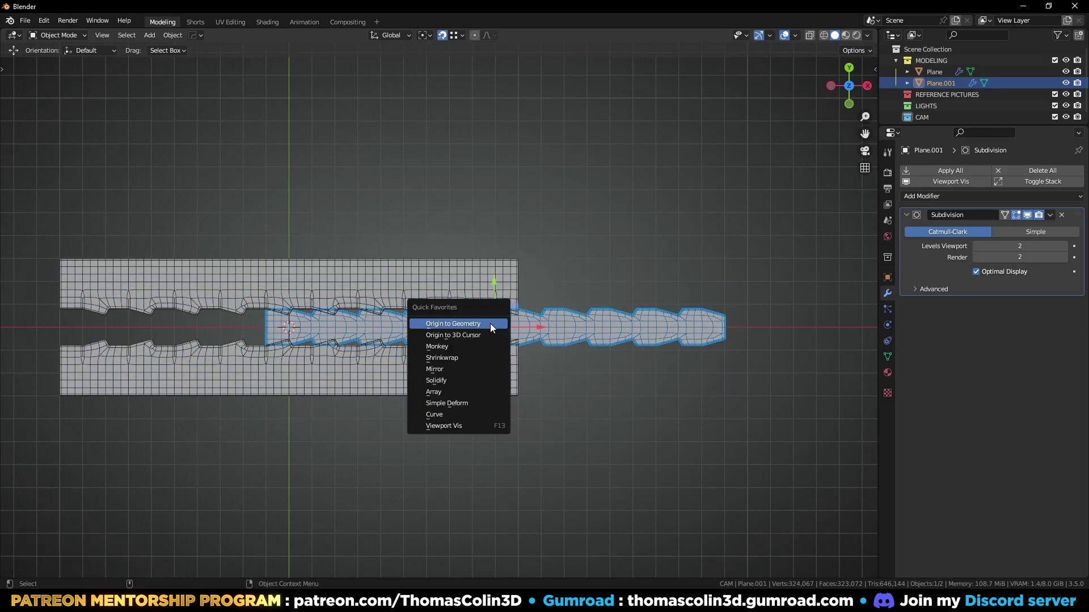
pyautogui.click(491, 325)
pyautogui.hotkey('shift', 's')
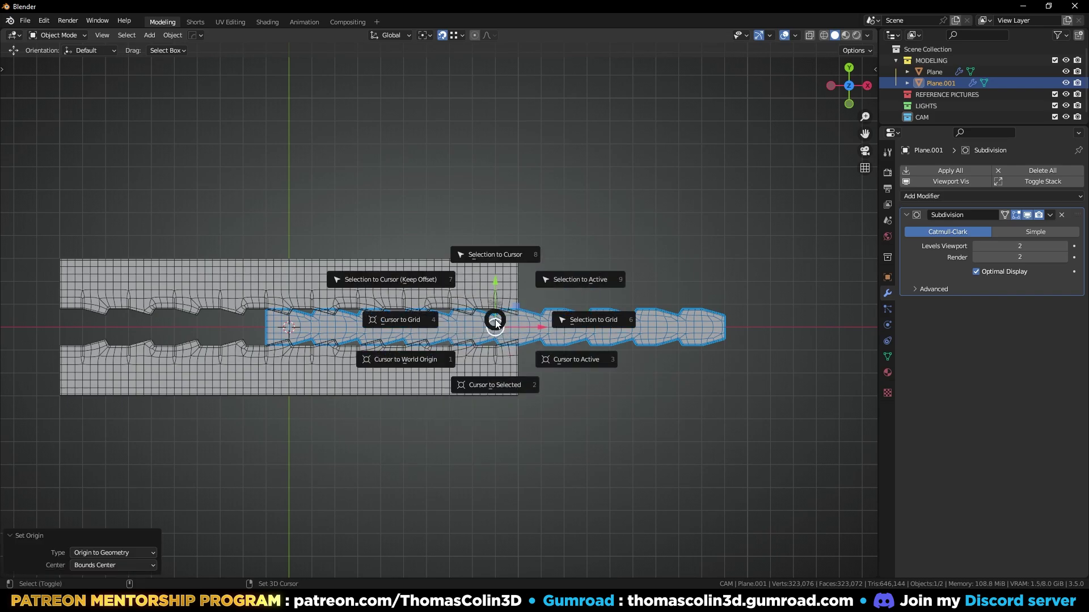
pyautogui.click(495, 253)
pyautogui.click(495, 158)
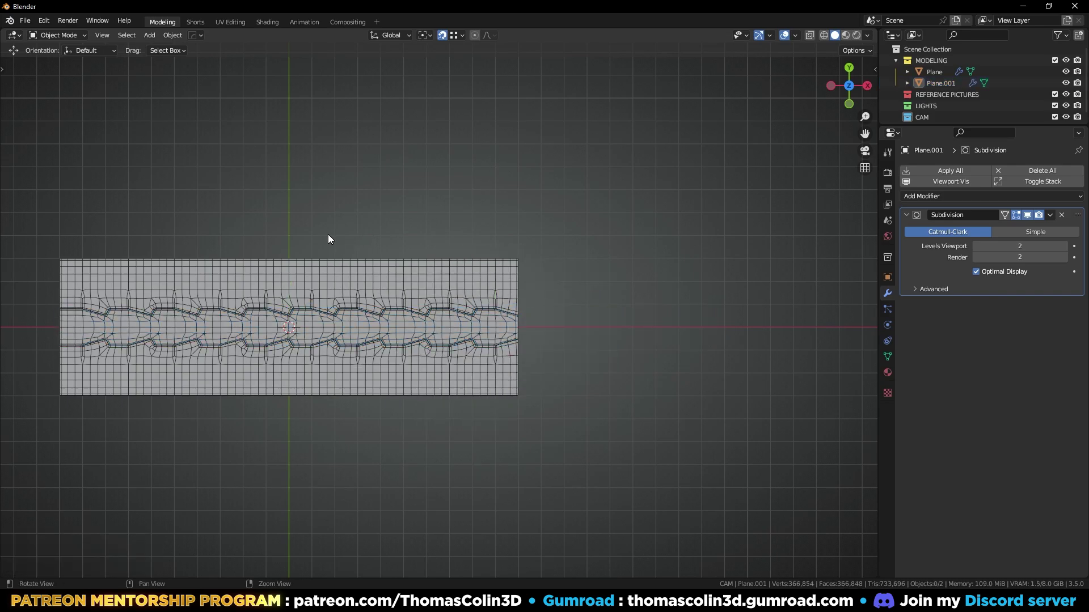
pyautogui.keyDown('shift'); pyautogui.moveTo(362, 238); pyautogui.dragTo(554, 243, button='middle'); pyautogui.keyUp('shift')
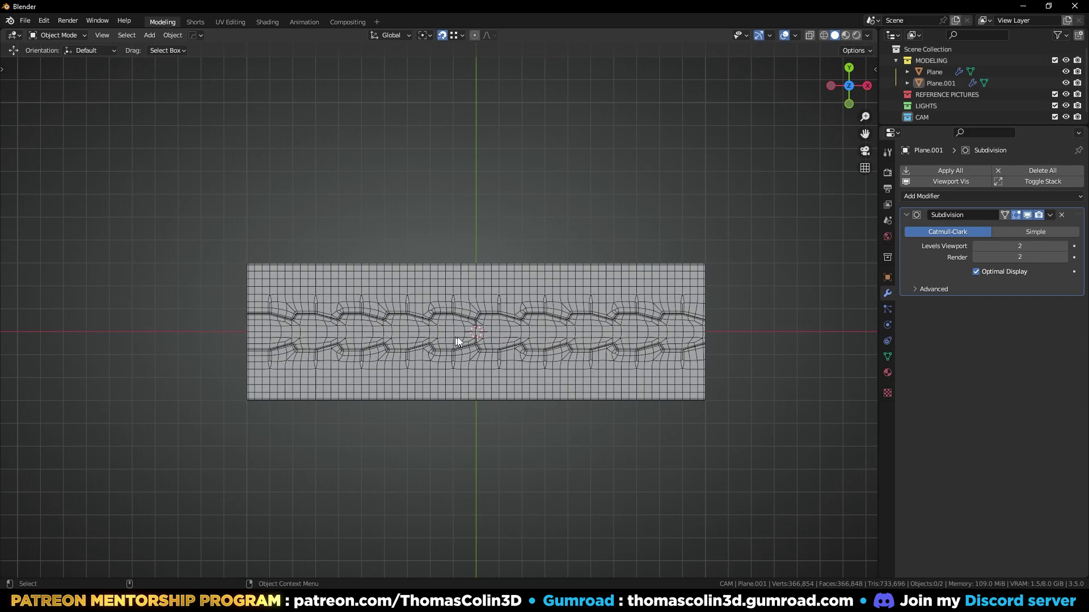
# - Add a Plain Axes empty at the 3D cursor in the middle of the strip
pyautogui.click(404, 334)
pyautogui.click(523, 140)
pyautogui.scroll(2, 546, 274)
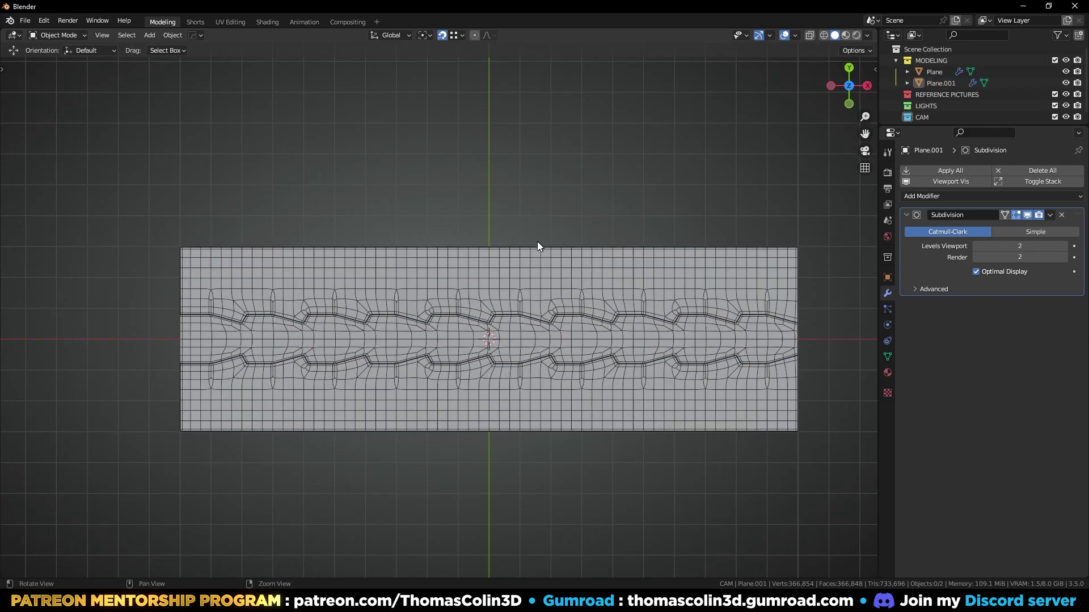
pyautogui.hotkey('shift', 'a')
pyautogui.moveTo(473, 156)
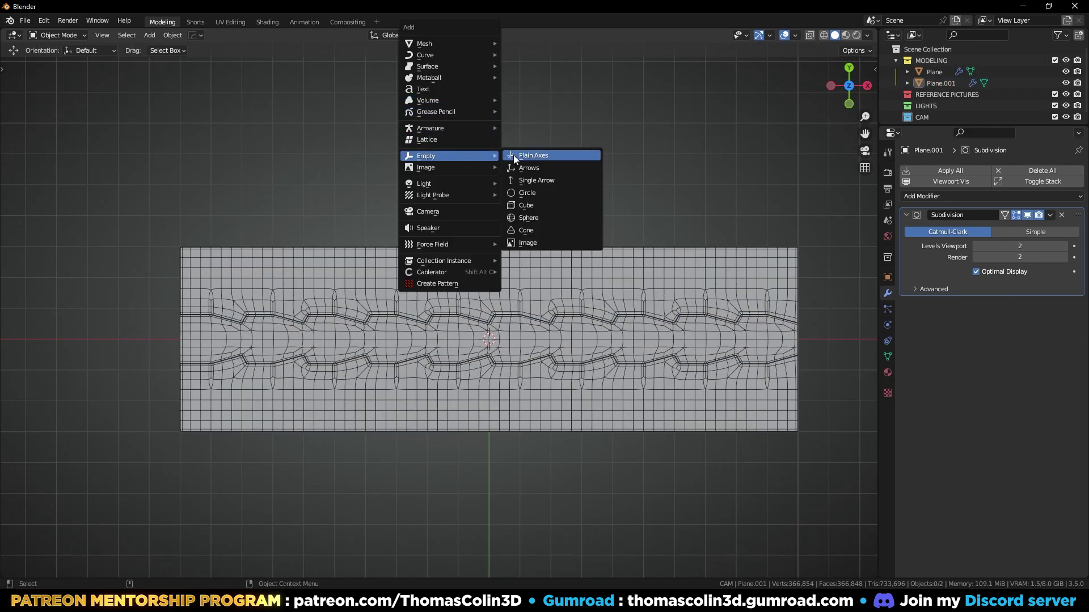
pyautogui.click(526, 155)
# - Add a Simple Deform modifier to the segmented strip and set it to Bend
pyautogui.moveTo(557, 321)
pyautogui.mouseDown(button='middle')
pyautogui.moveTo(561, 241)
pyautogui.moveTo(543, 337)
pyautogui.mouseUp(button='middle')
pyautogui.click(584, 321)
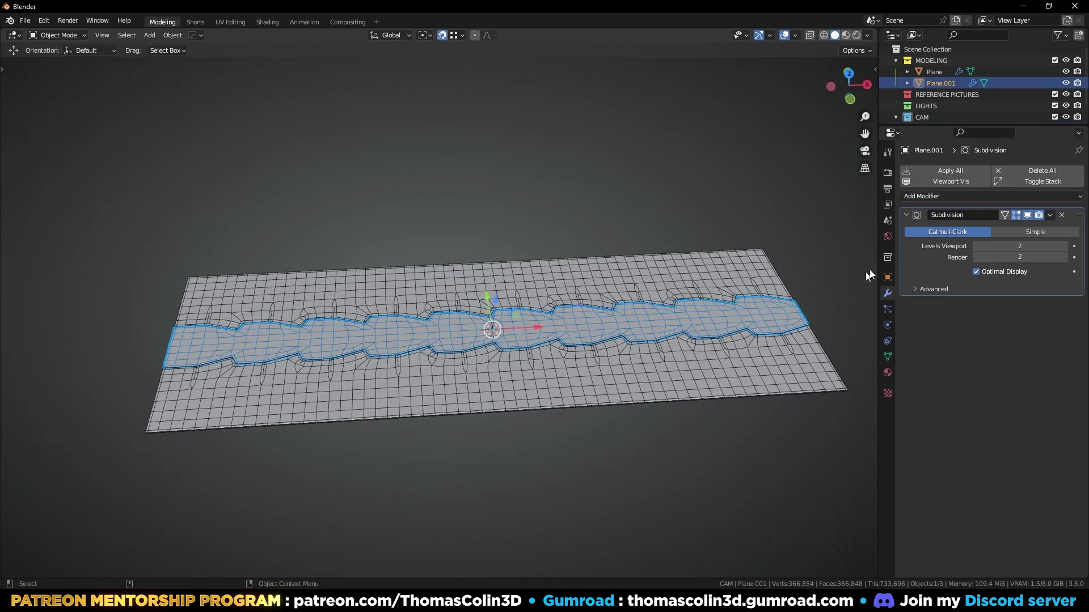
pyautogui.click(918, 196)
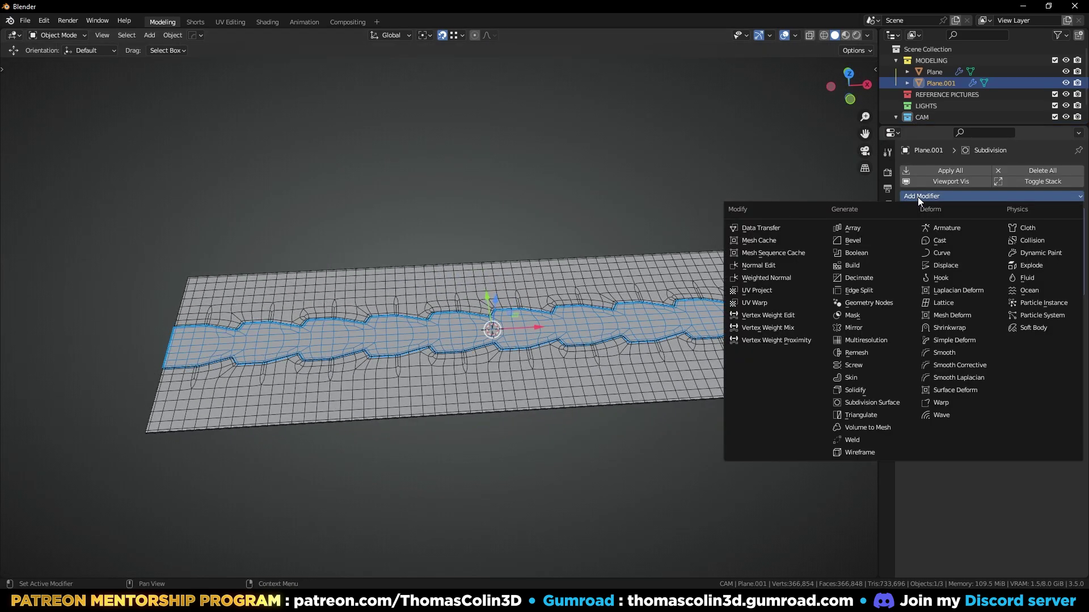
pyautogui.click(941, 341)
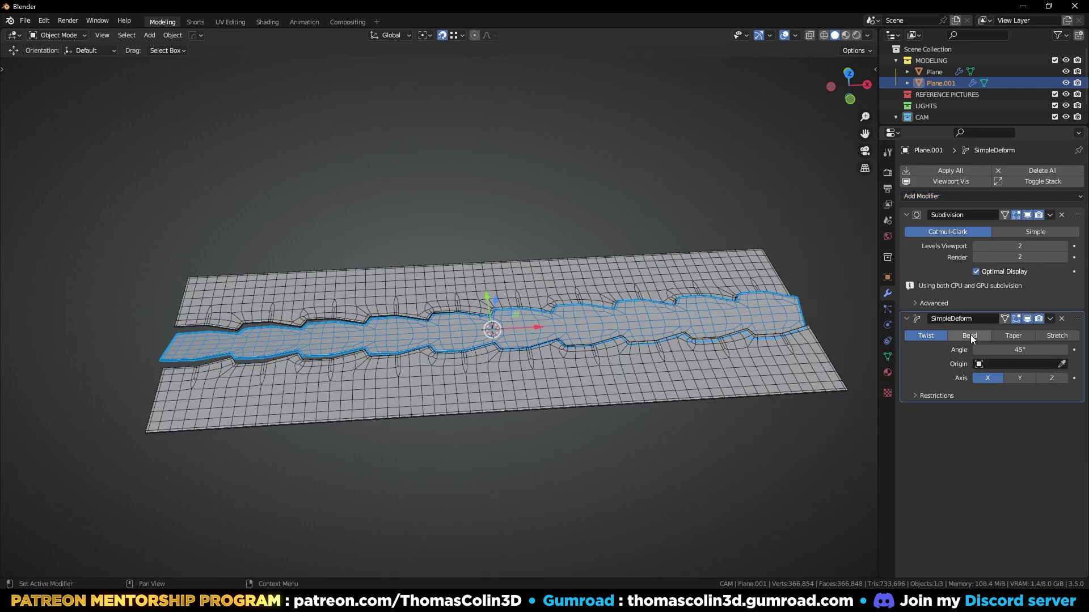
pyautogui.click(971, 335)
# - Set the bend modifier's origin to the Empty and its axis to Y
pyautogui.click(998, 350)
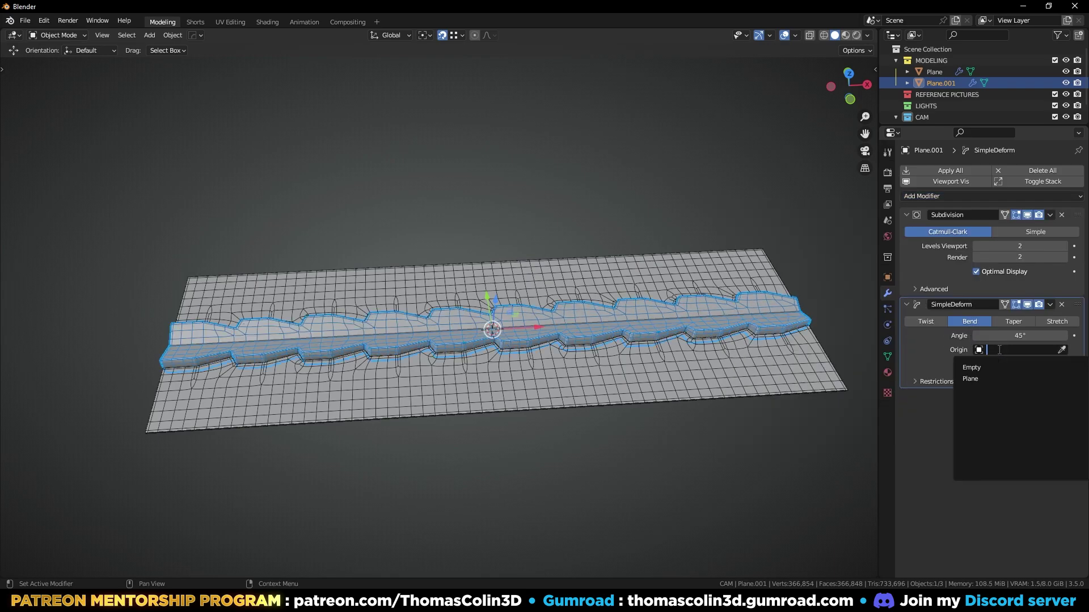
pyautogui.click(971, 368)
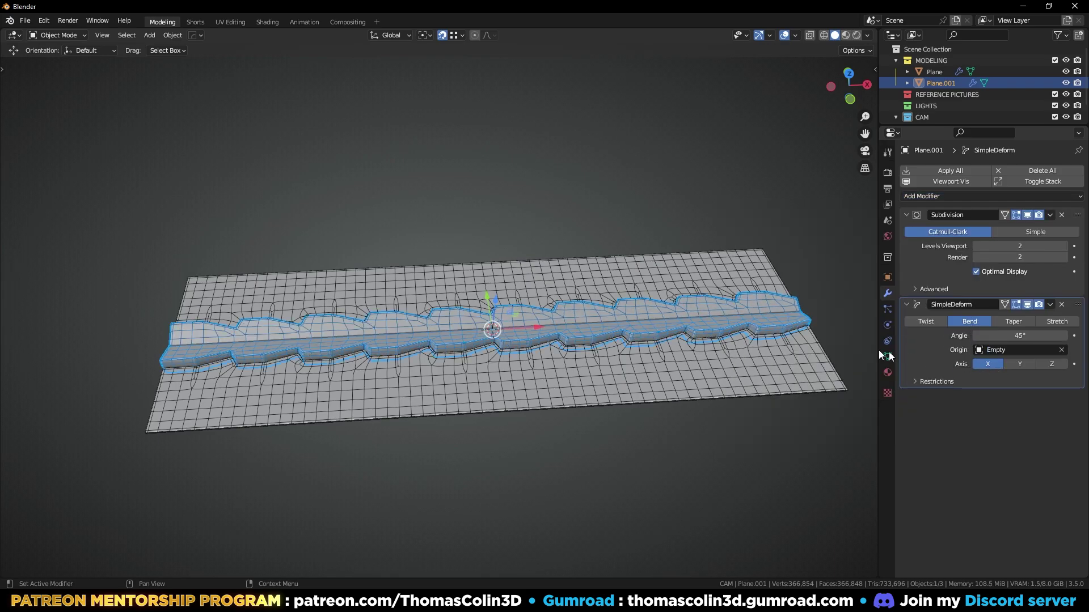
pyautogui.click(1019, 365)
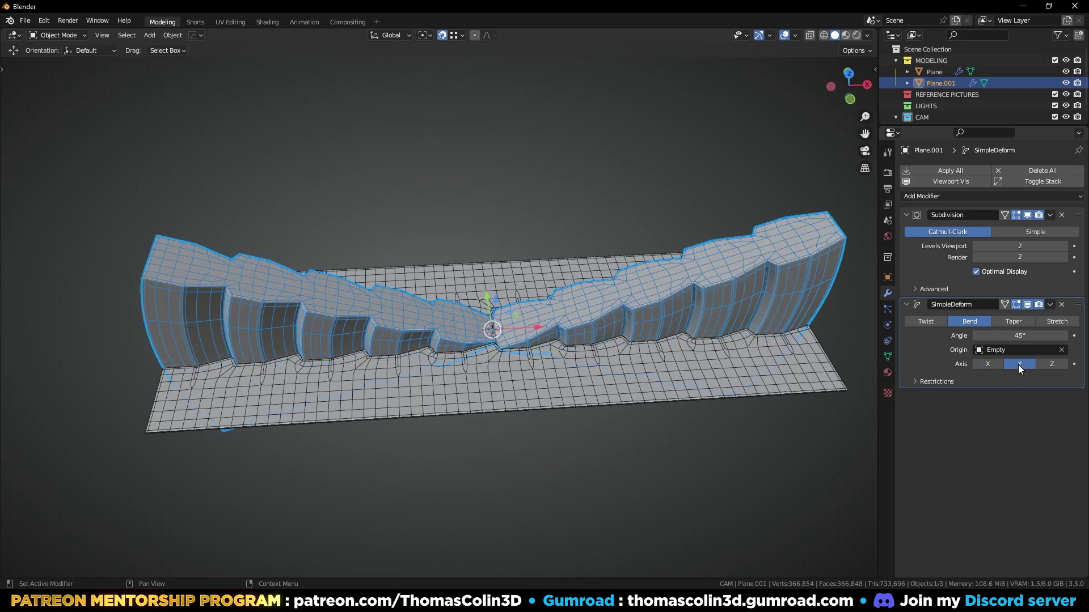
# - Rotate the Empty -90° around the global Y axis
pyautogui.scroll(-1, 946, 111)
pyautogui.click(935, 113)
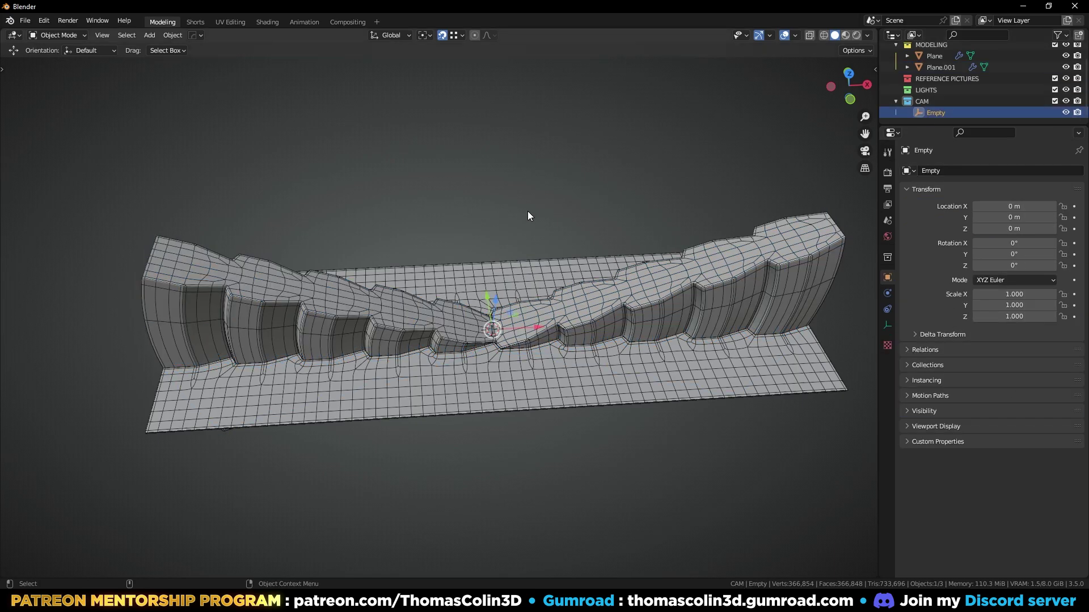
pyautogui.write('ry')
pyautogui.write('-90')
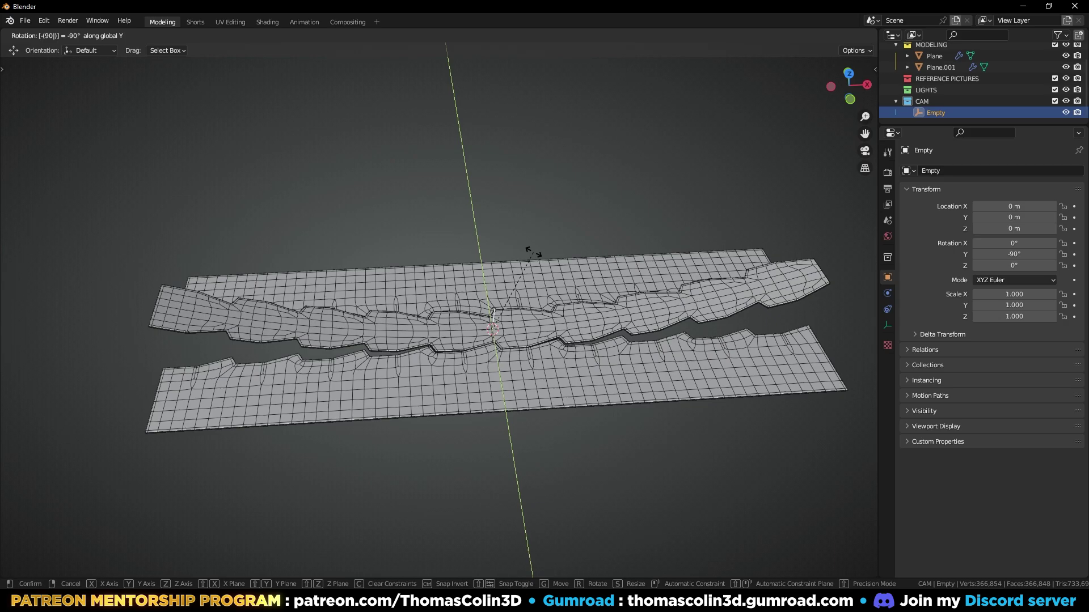
pyautogui.press('Return')
# - In Edit Mode, select all faces of the segmented strip on the positive X side of the origin, through the mesh
pyautogui.click(650, 311)
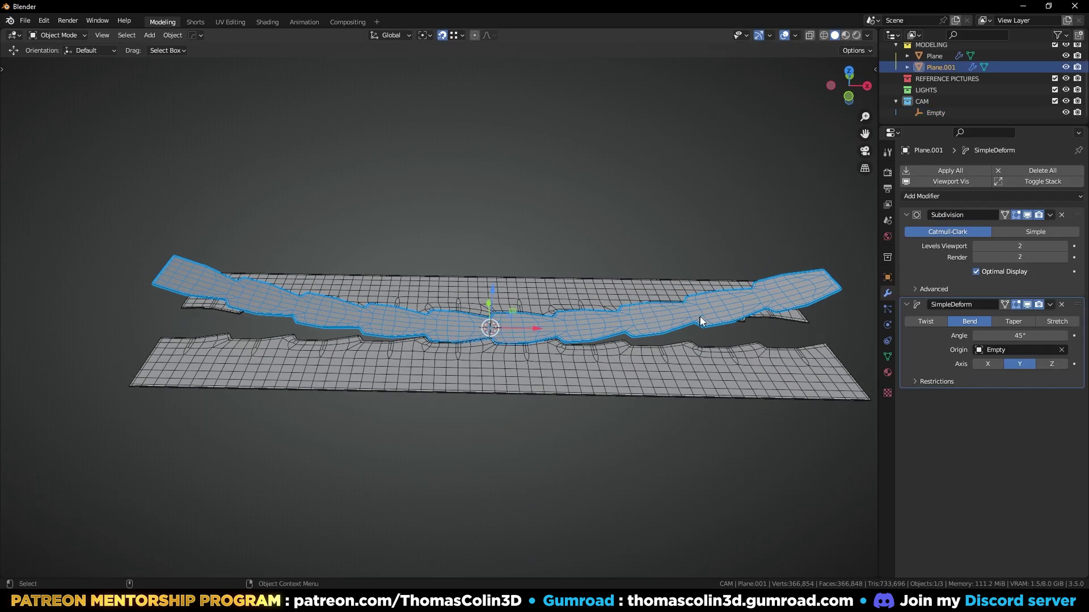
pyautogui.press('KP_7')
pyautogui.press('Tab')
pyautogui.hotkey('alt', 'z')
pyautogui.moveTo(844, 255); pyautogui.dragTo(487, 415)
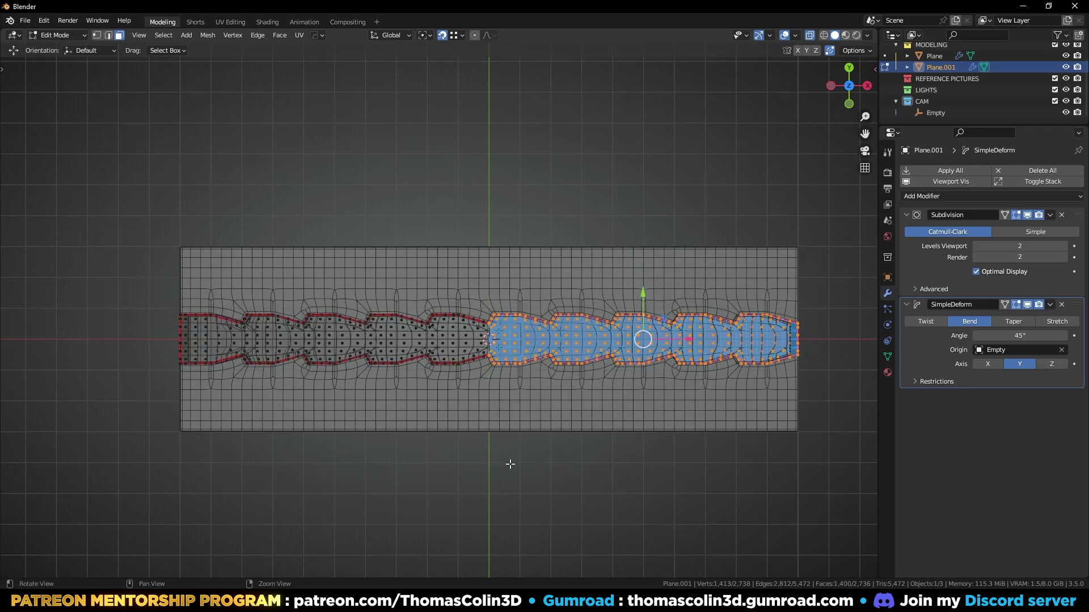
# - Create a vertex group on the strip, assign the selected half to it, and return to Object Mode
pyautogui.click(888, 356)
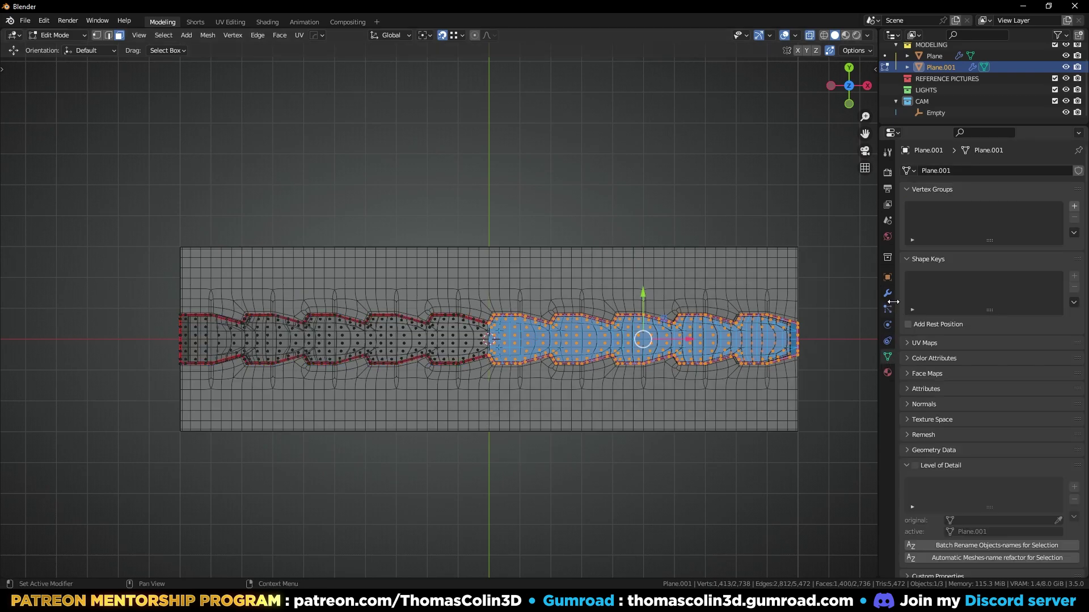
pyautogui.click(887, 293)
pyautogui.click(888, 357)
pyautogui.click(1074, 207)
pyautogui.click(928, 276)
pyautogui.press('Tab')
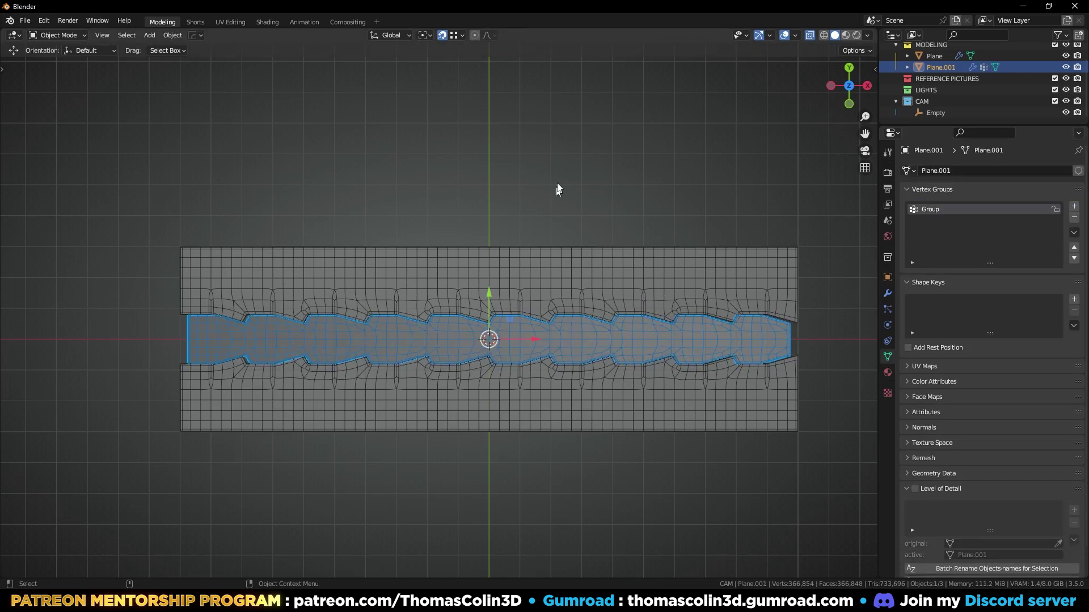
# - Restrict the strip's Simple Deform modifier to the vertex group named Group
pyautogui.click(558, 189)
pyautogui.moveTo(557, 189); pyautogui.dragTo(494, 335, button='middle')
pyautogui.click(526, 331)
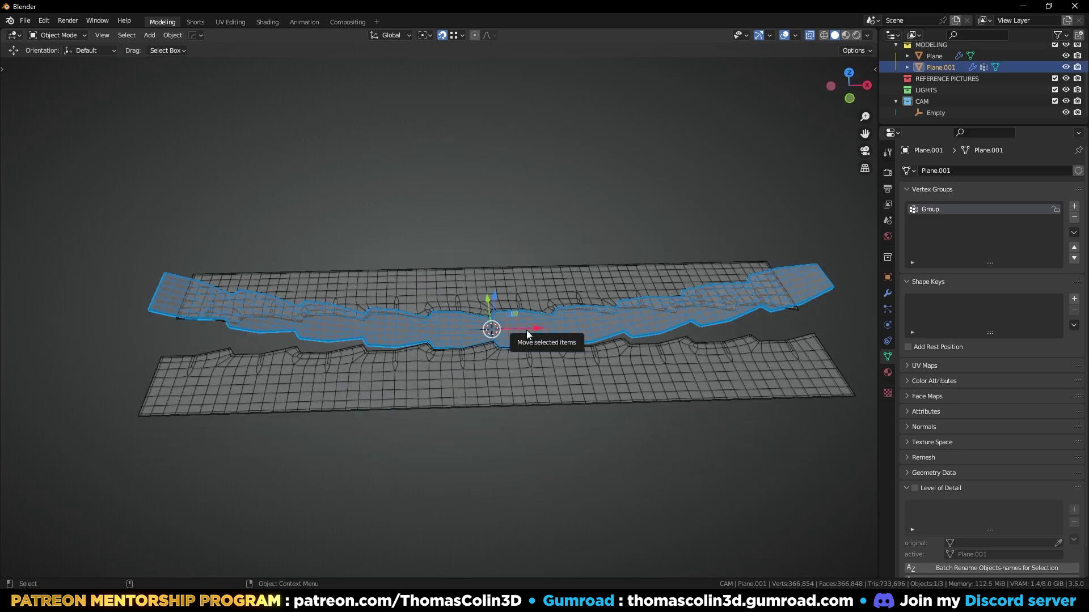
pyautogui.click(887, 293)
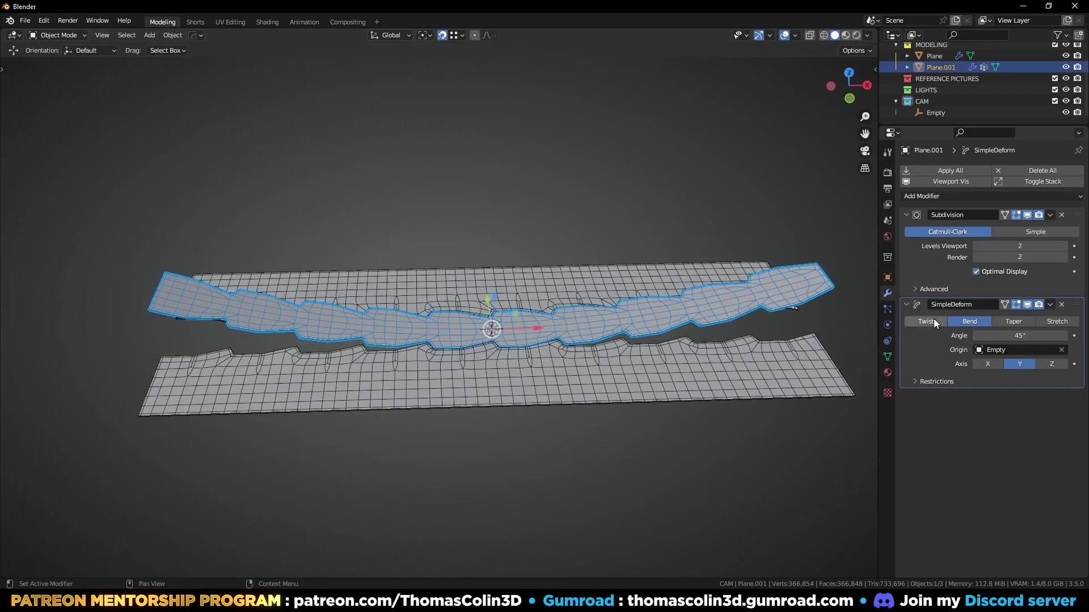
pyautogui.click(914, 382)
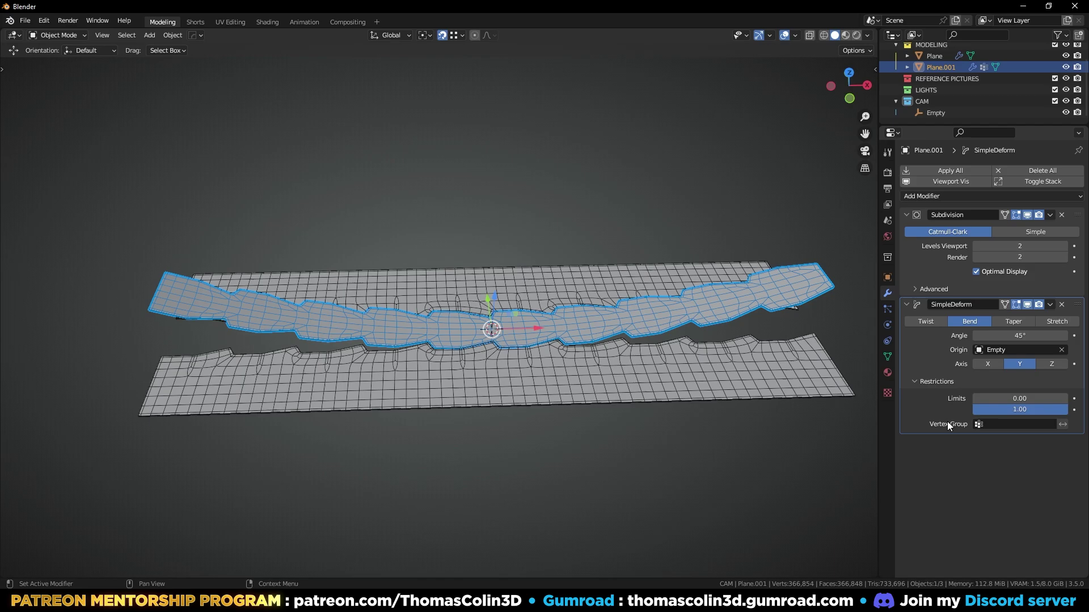
pyautogui.click(998, 424)
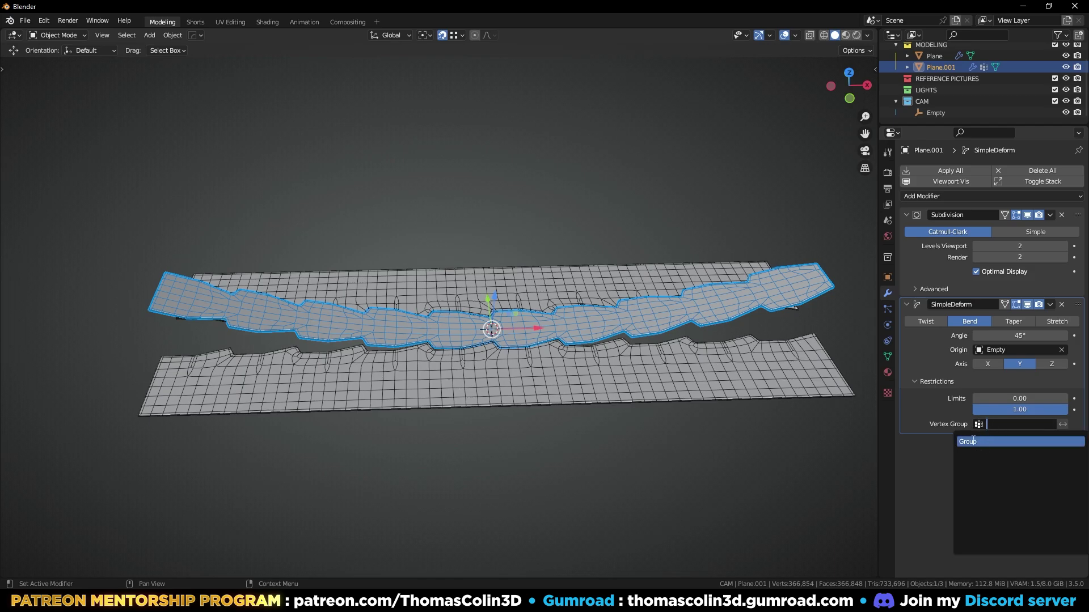
pyautogui.click(972, 440)
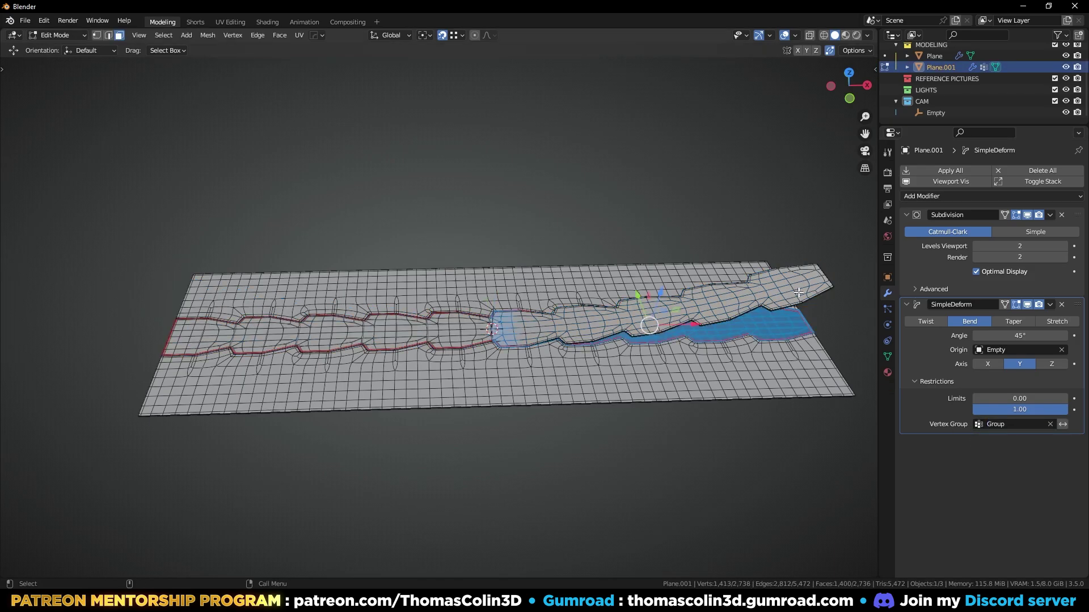
# - Increase the Simple Deform bend angle until the grouped half of the strip curls upward in an arc above the outer planes
pyautogui.press('Tab')
pyautogui.press('Tab')
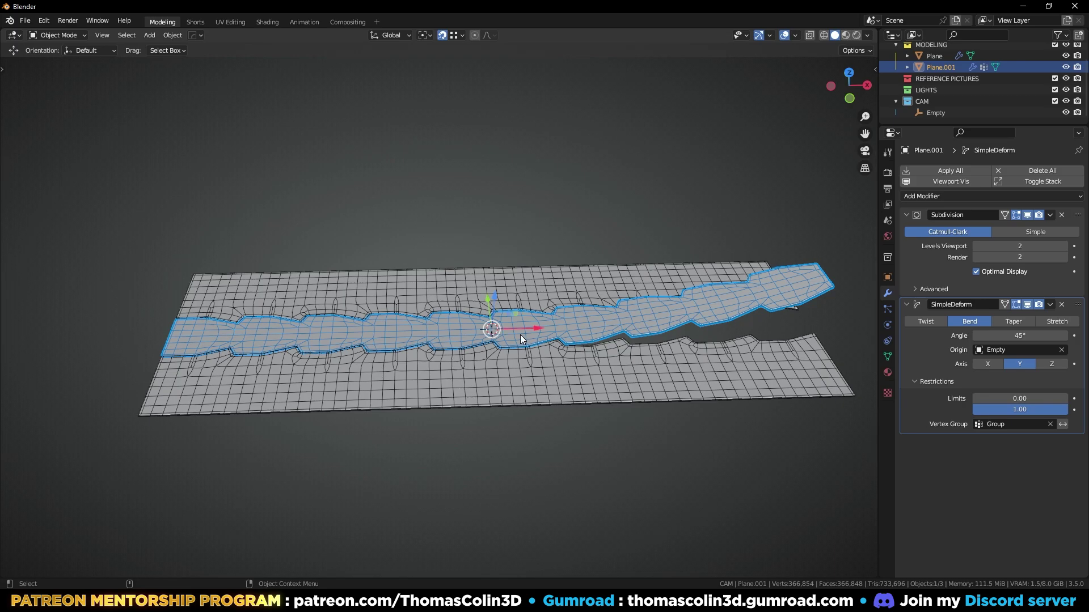
pyautogui.moveTo(1020, 336); pyautogui.dragTo(1075, 336)
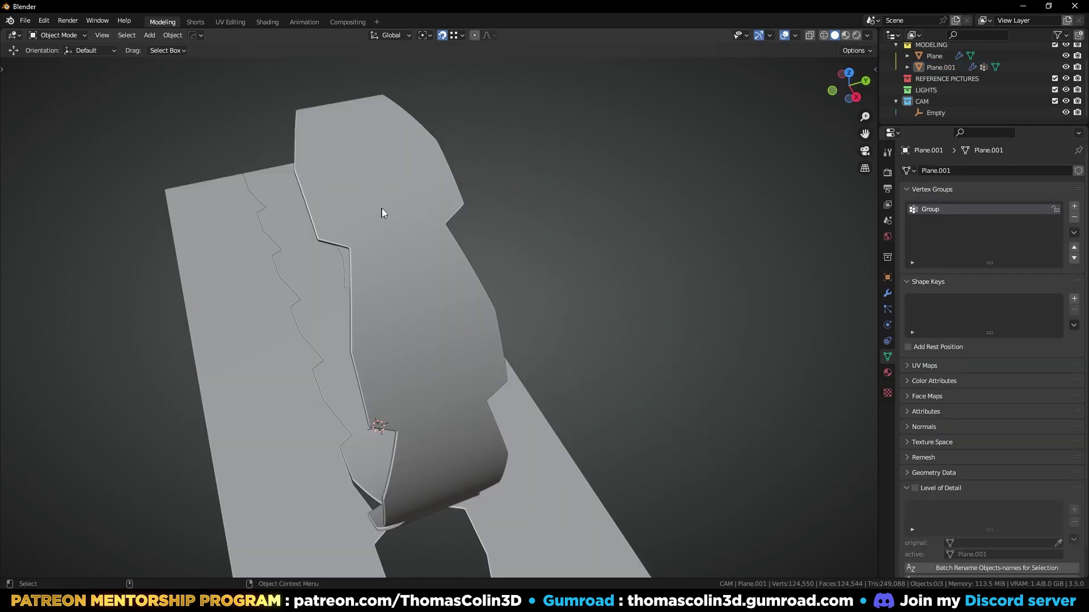
pyautogui.press('KP_7')
pyautogui.hotkey('shift', 'z')
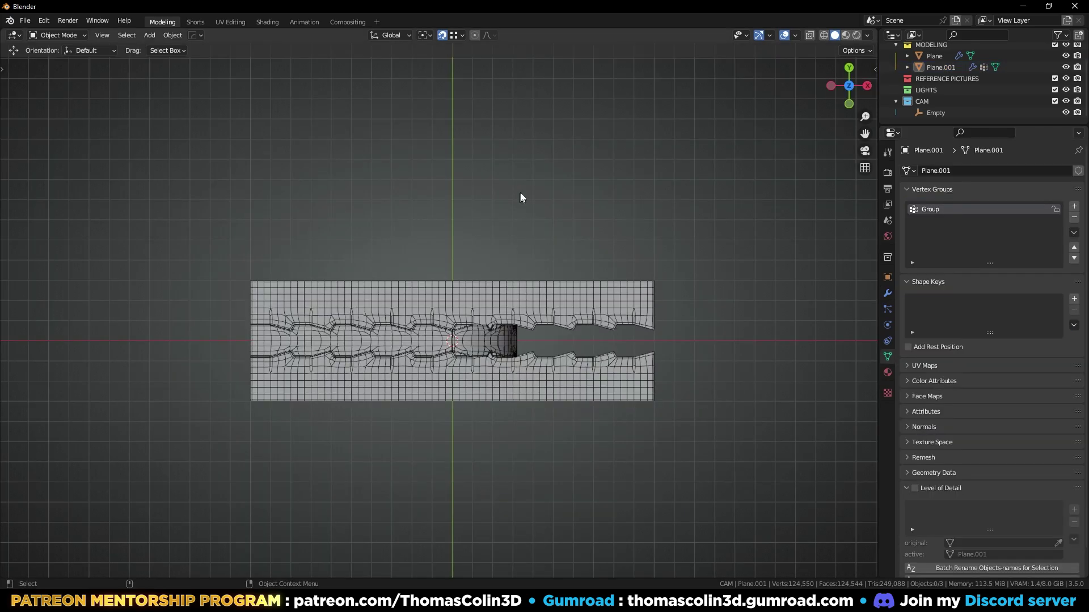
pyautogui.moveTo(455, 365); pyautogui.dragTo(496, 245, button='middle')
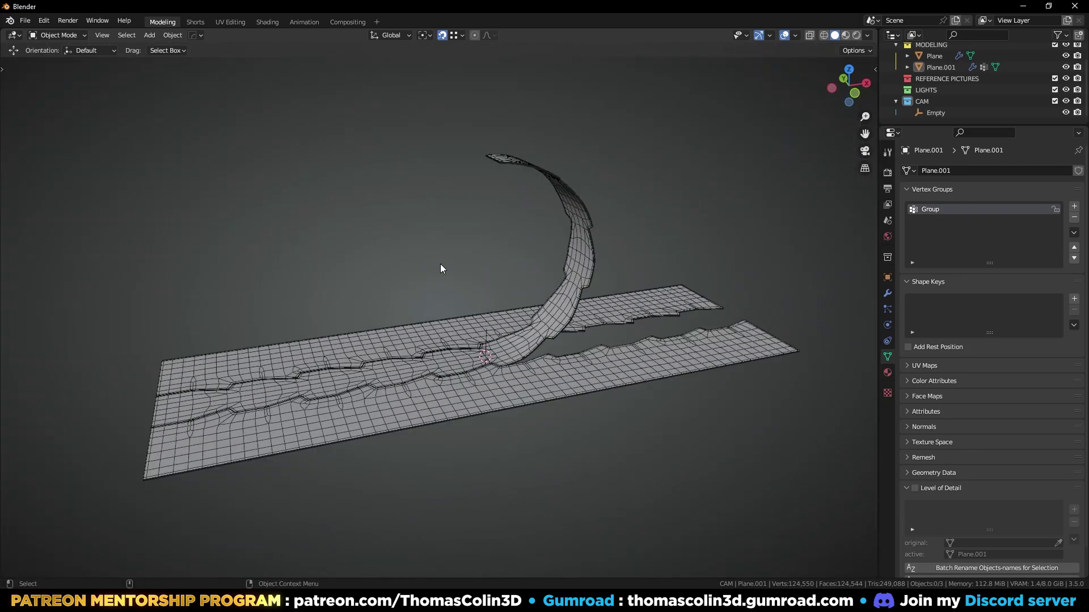